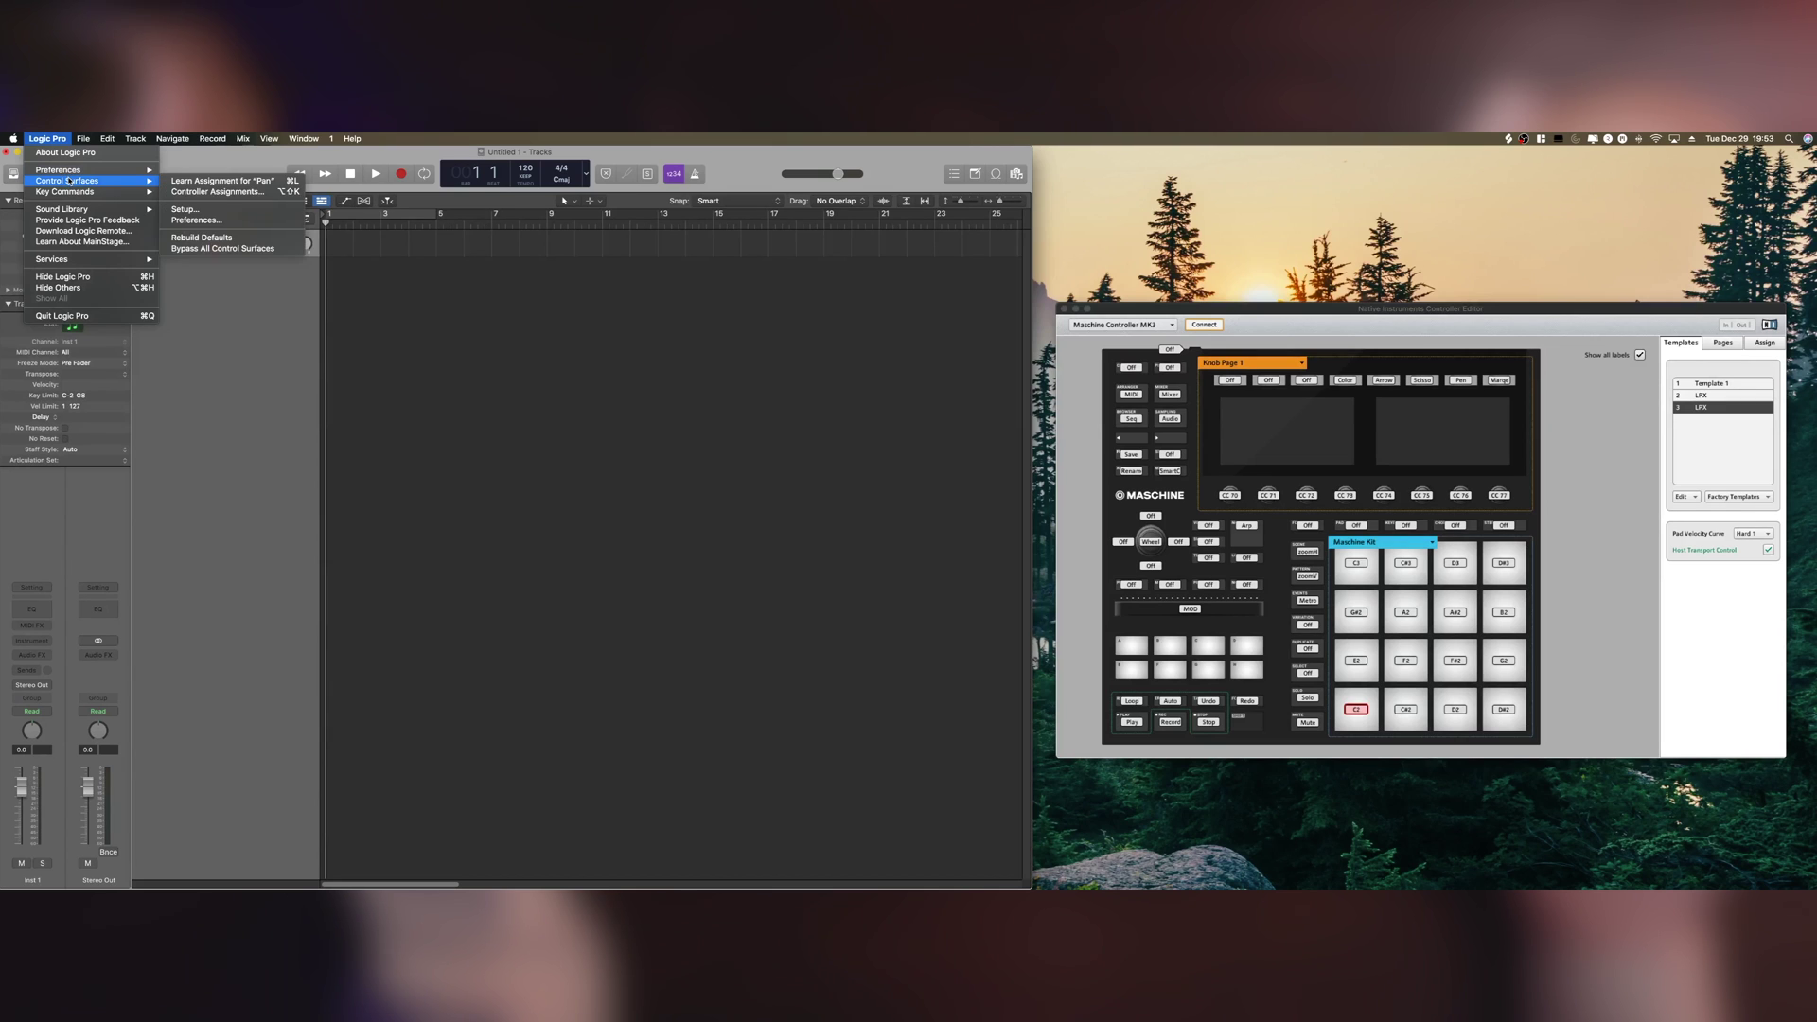
- Install a Mackie Control surface on the Maschine MK3 virtual input and output ports, then close the setup
click(195, 210)
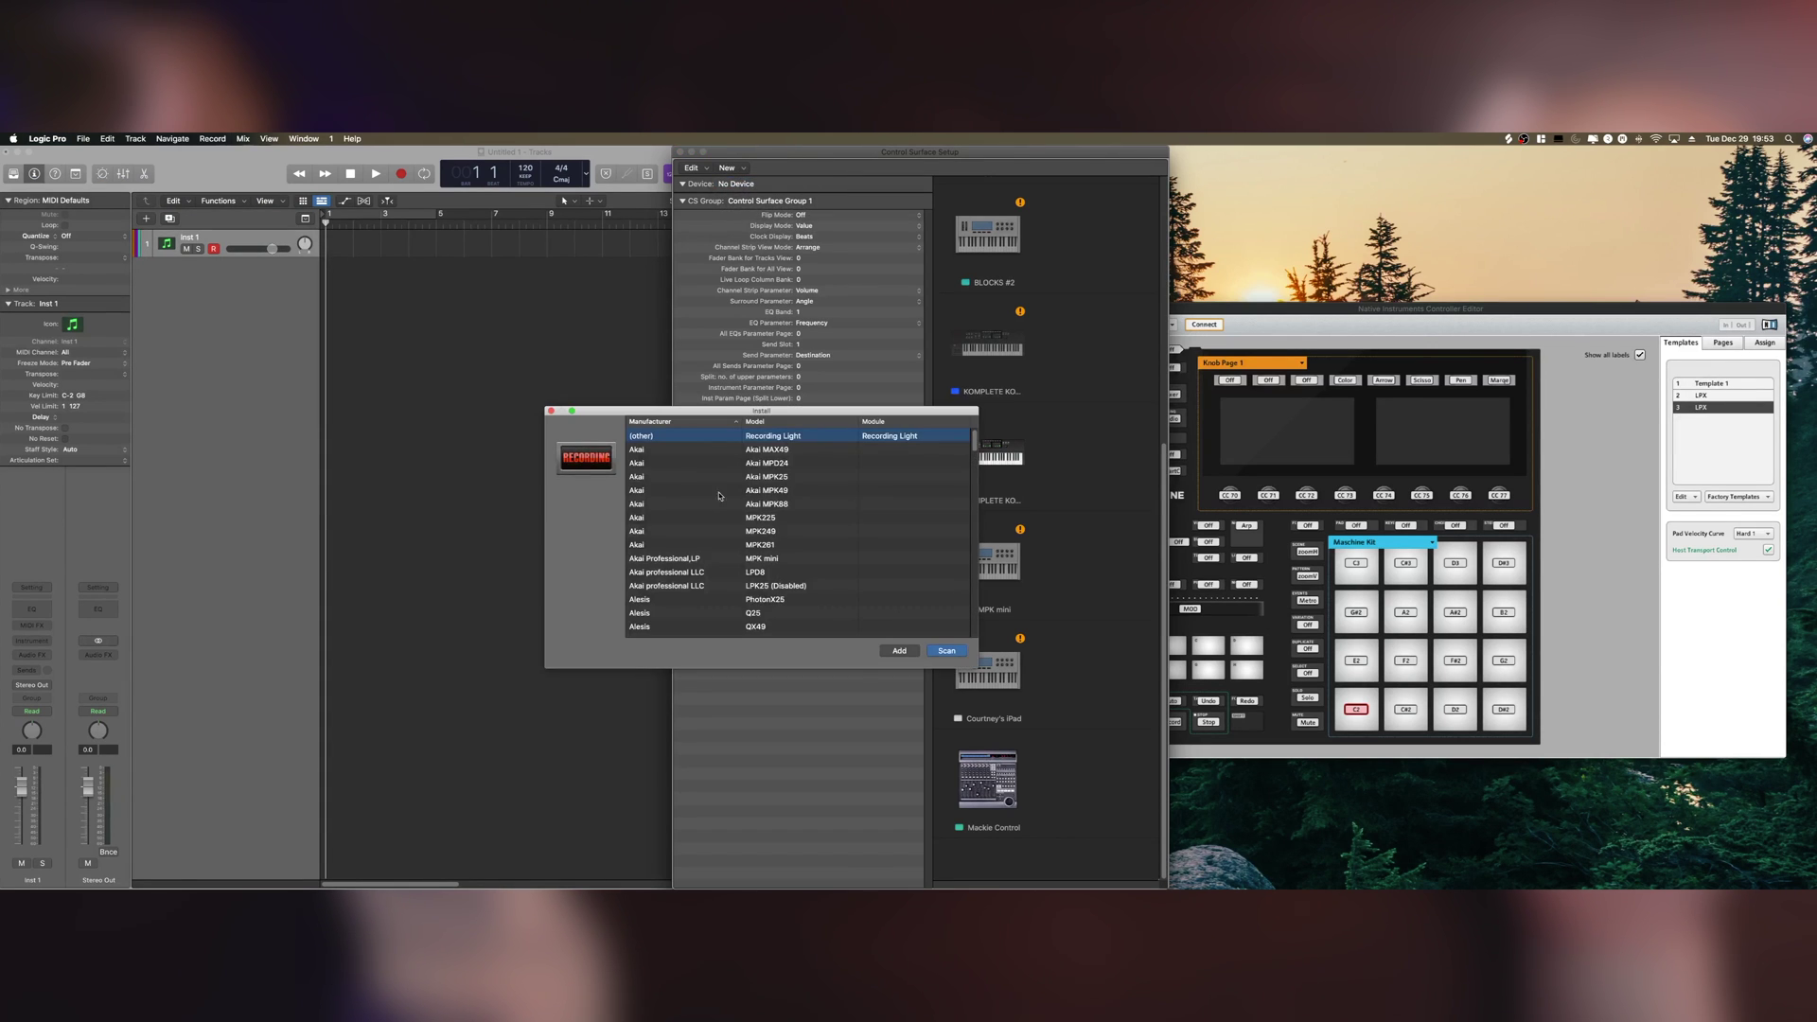
scroll(741, 582, down, 10)
scroll(742, 582, down, 1)
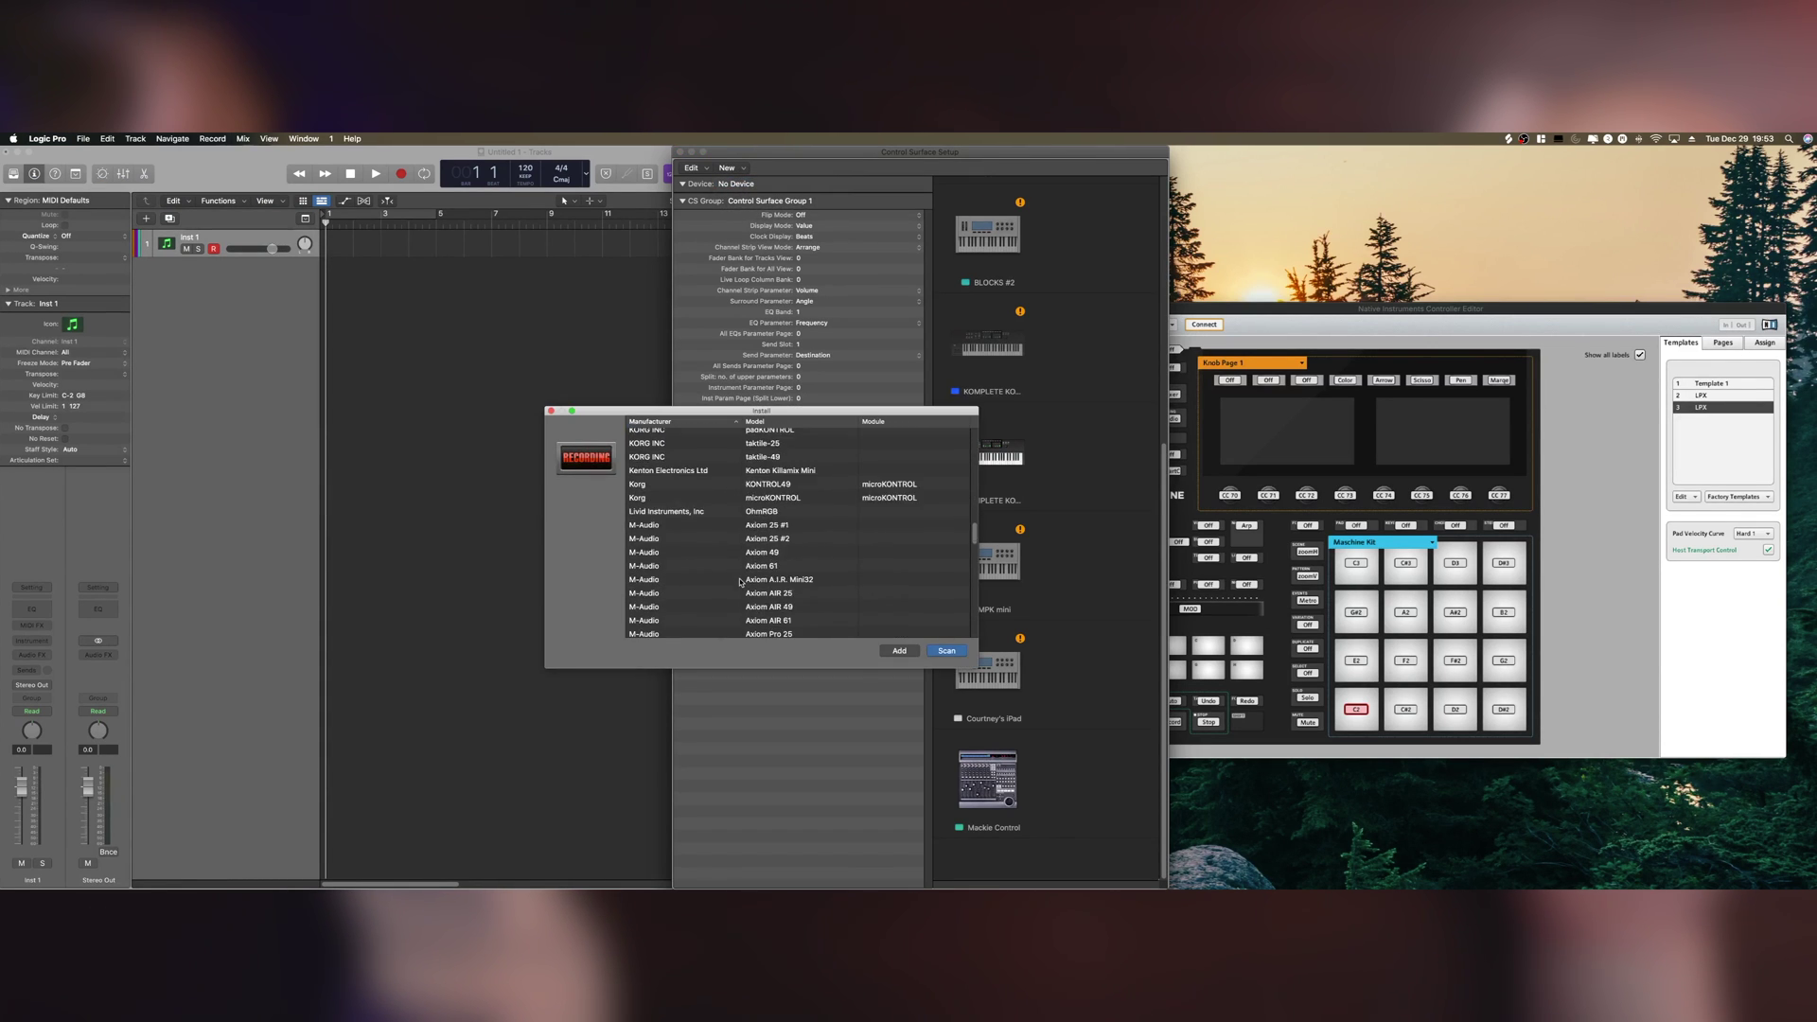
scroll(741, 582, down, 10)
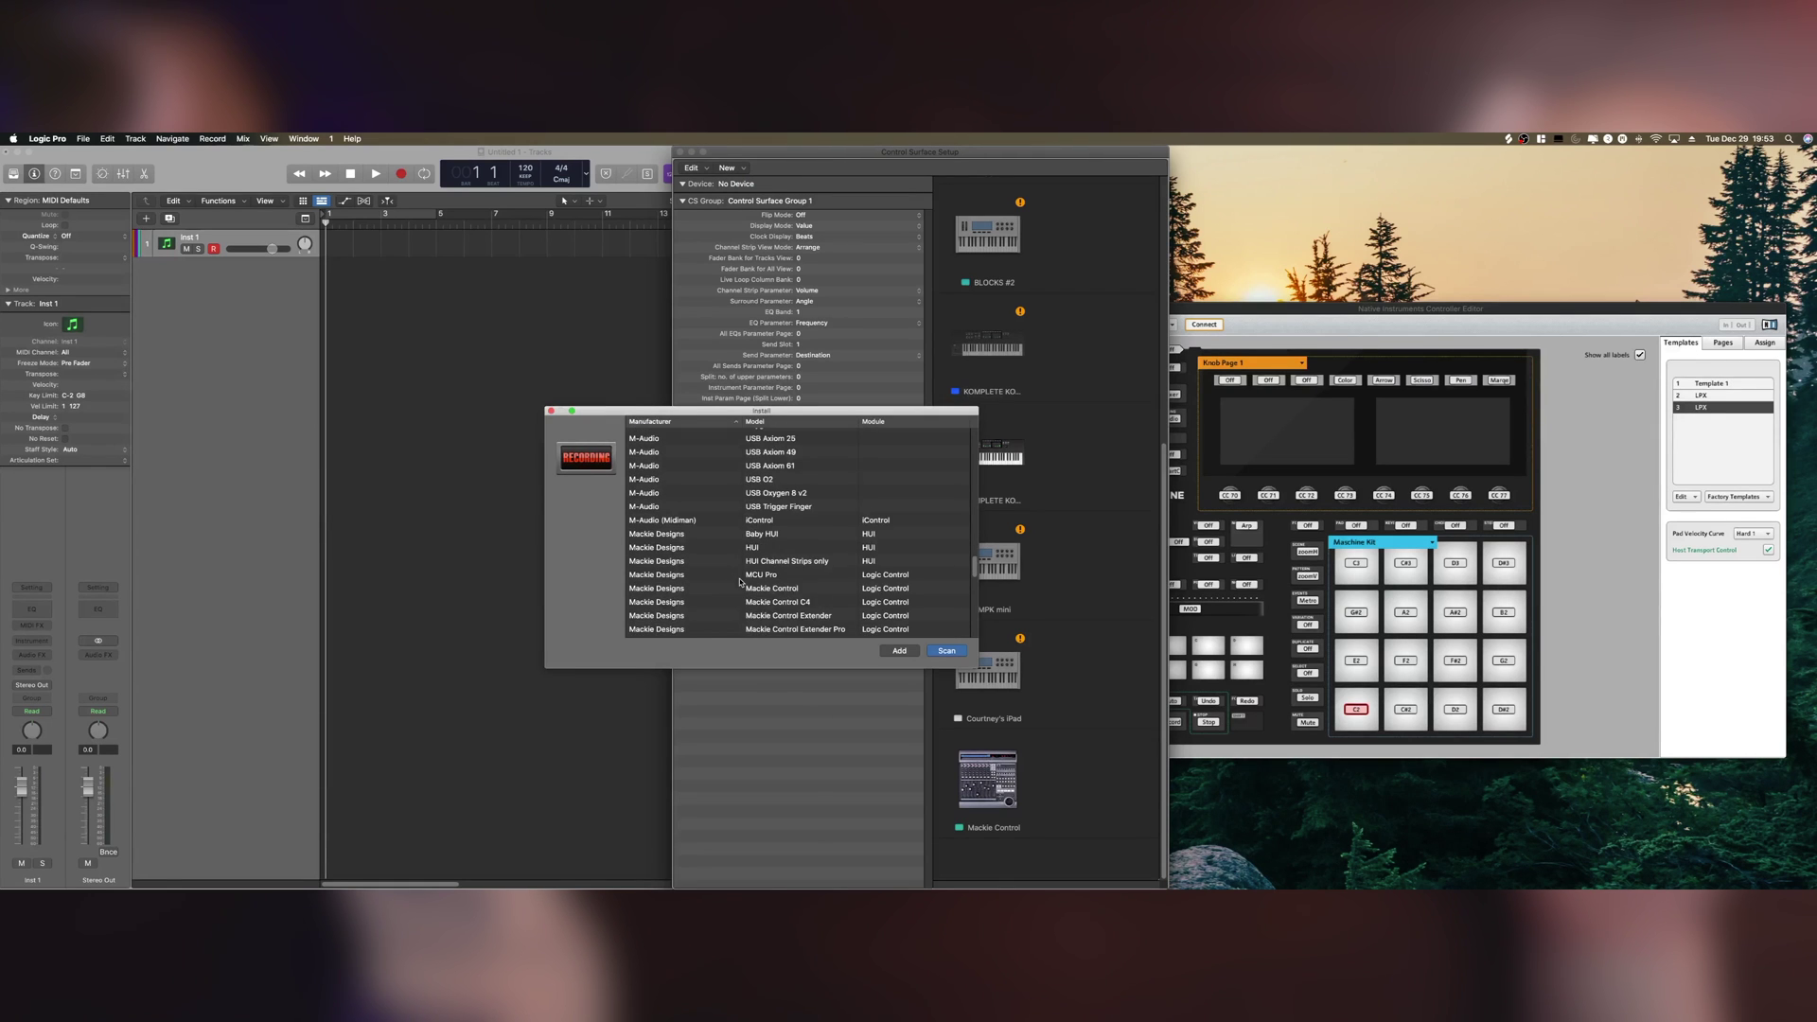
scroll(750, 542, down, 1)
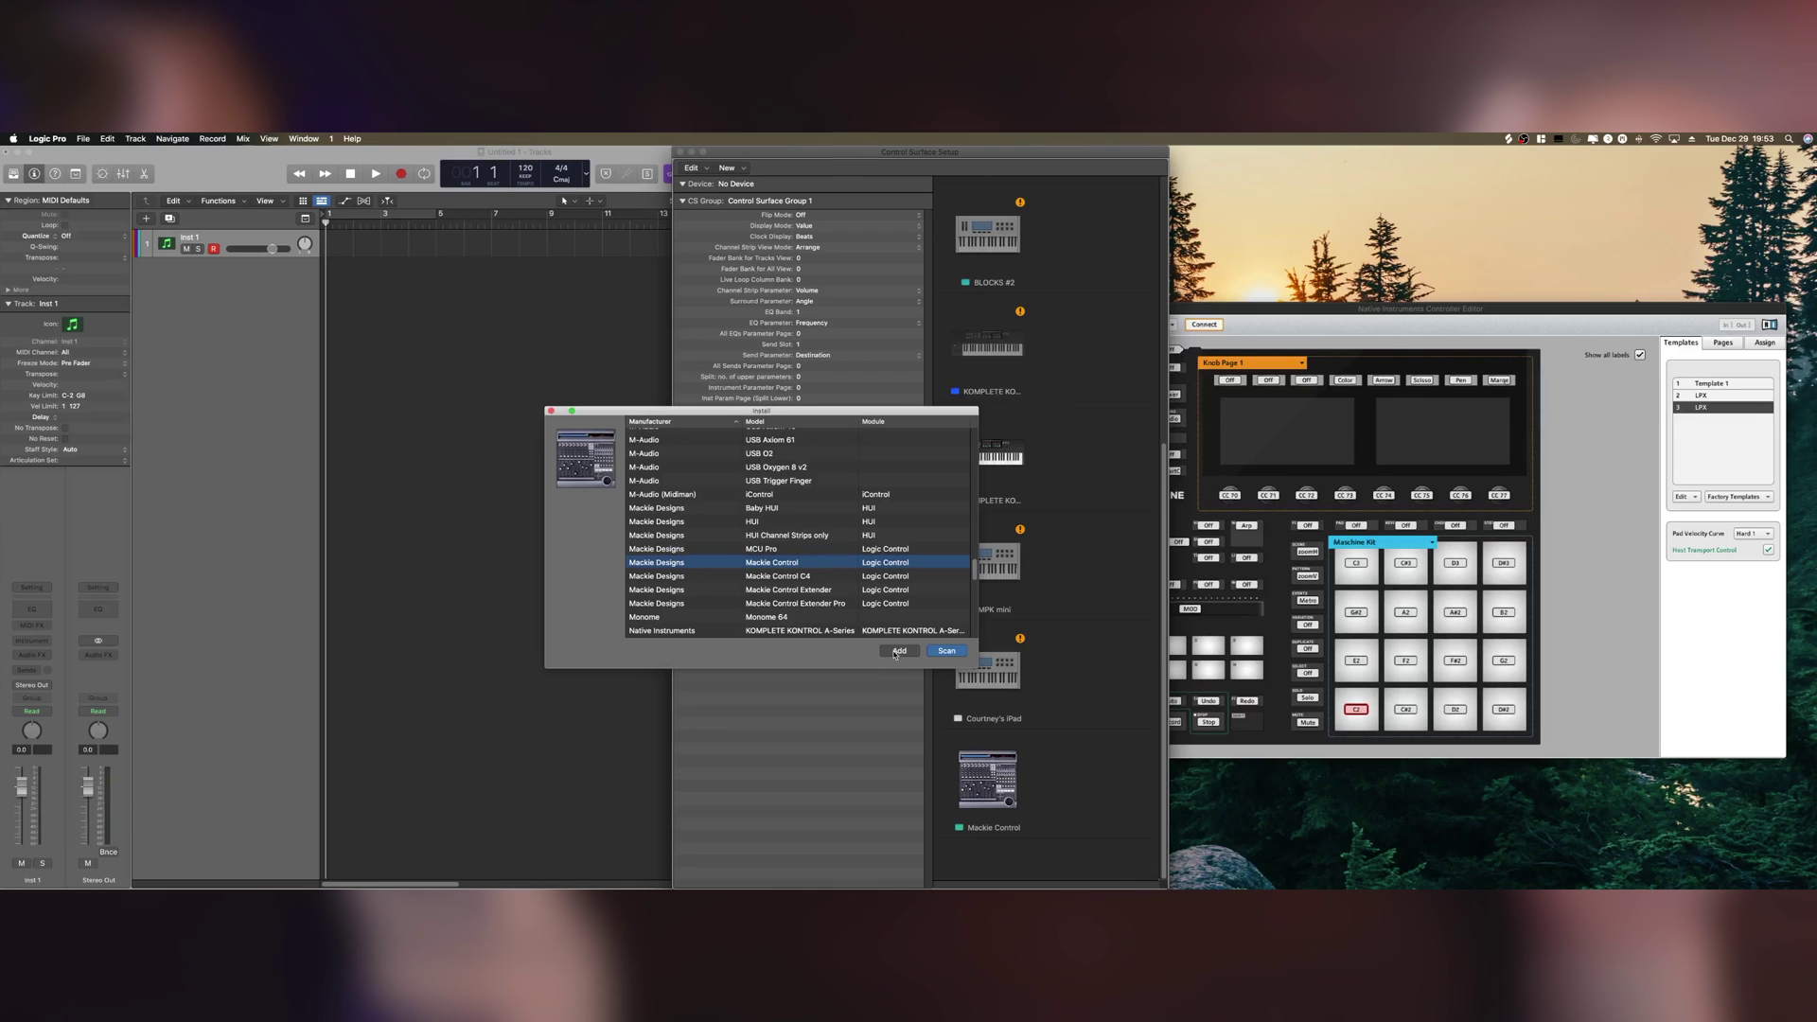
click(551, 411)
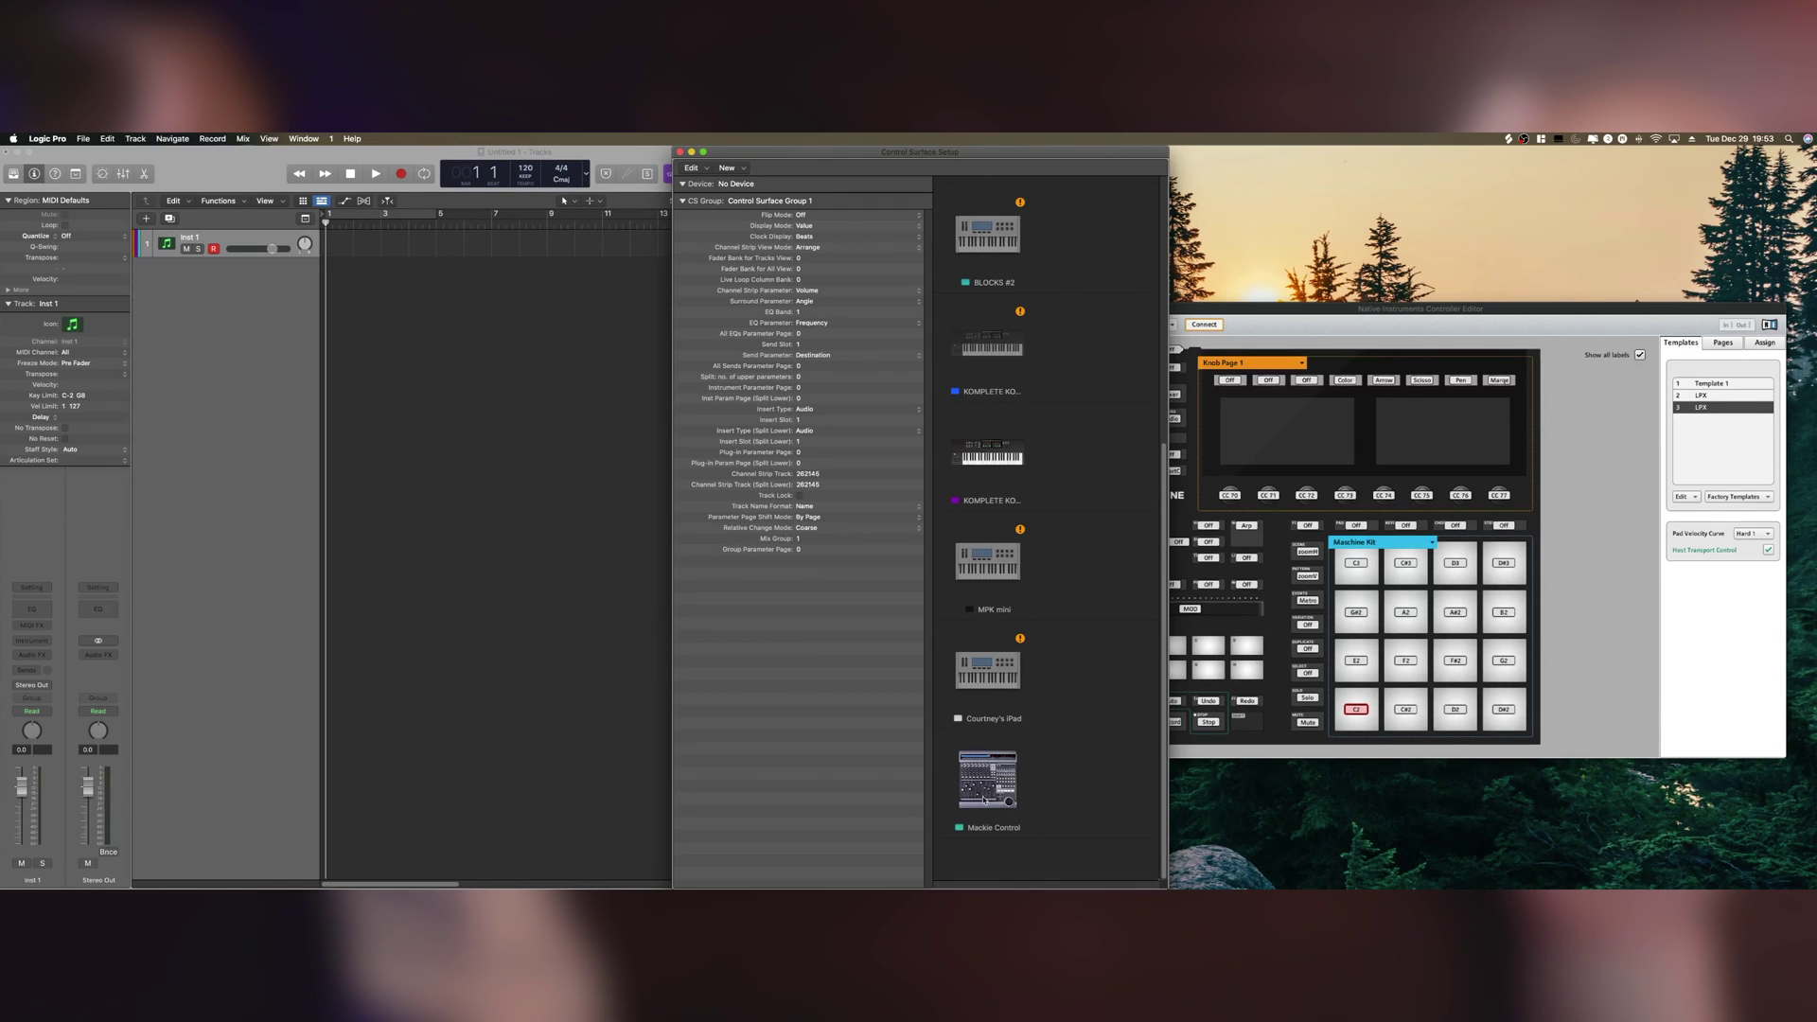
click(1000, 782)
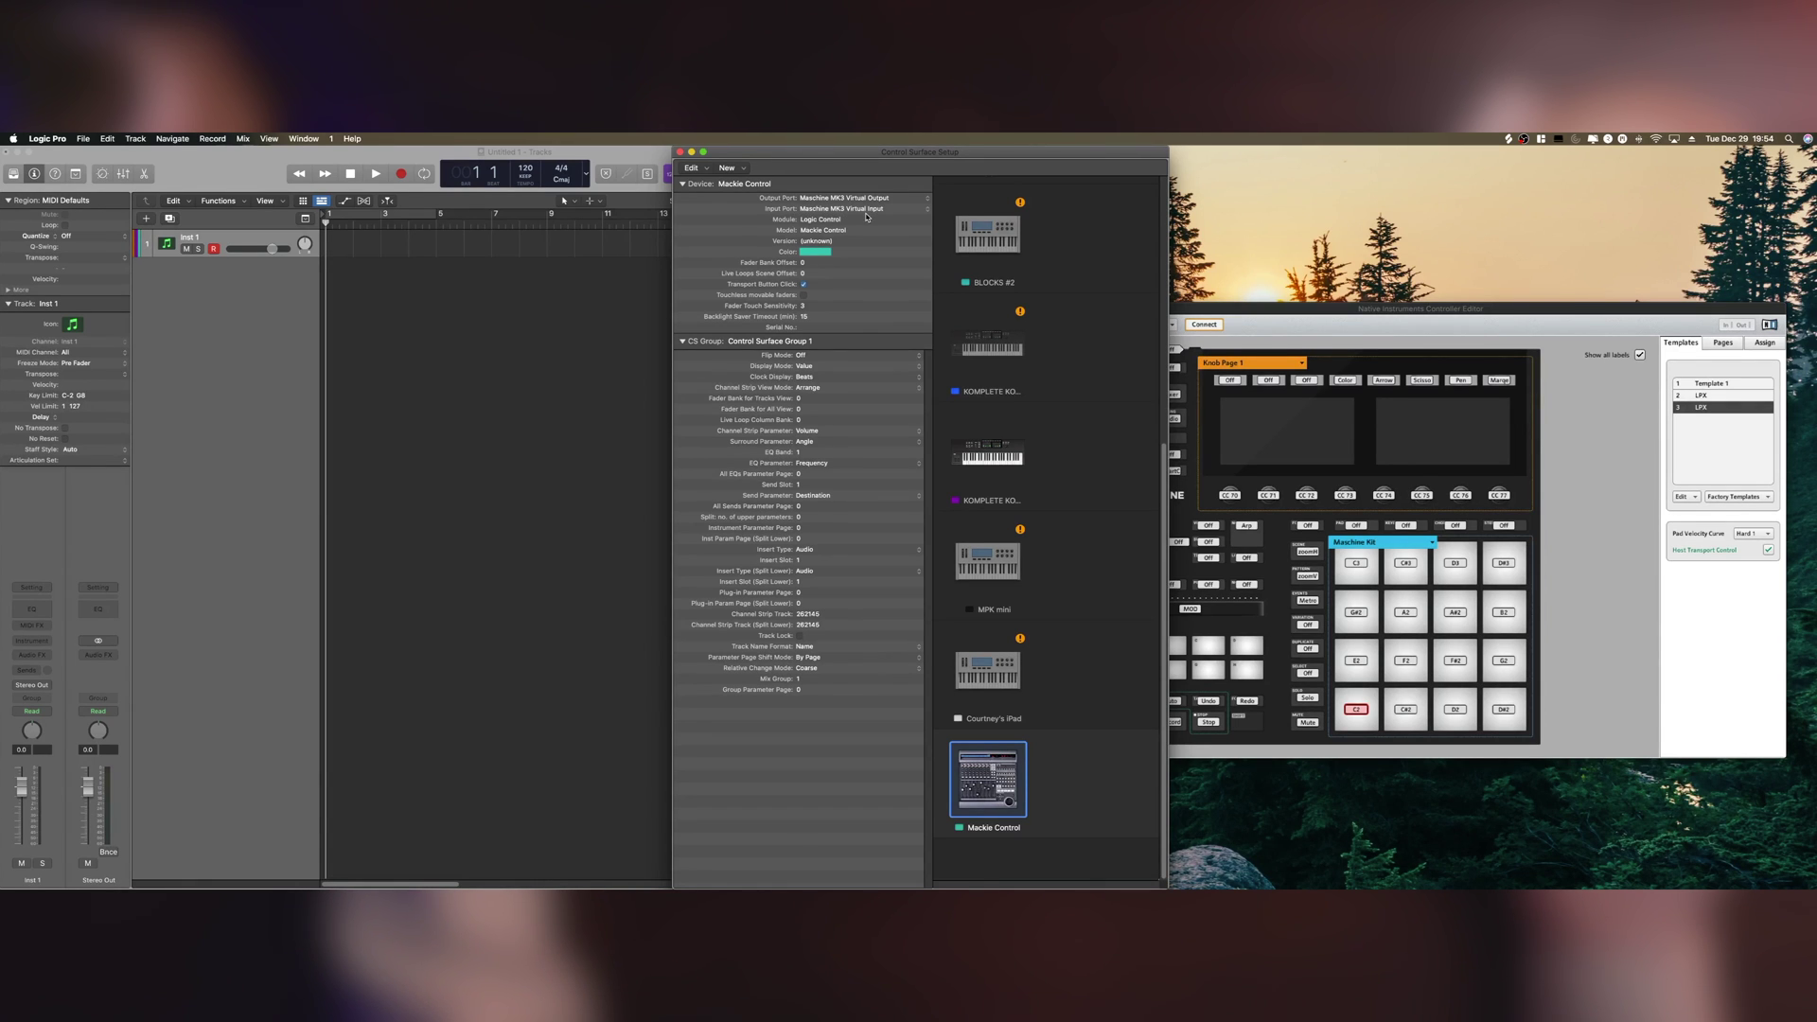
click(681, 153)
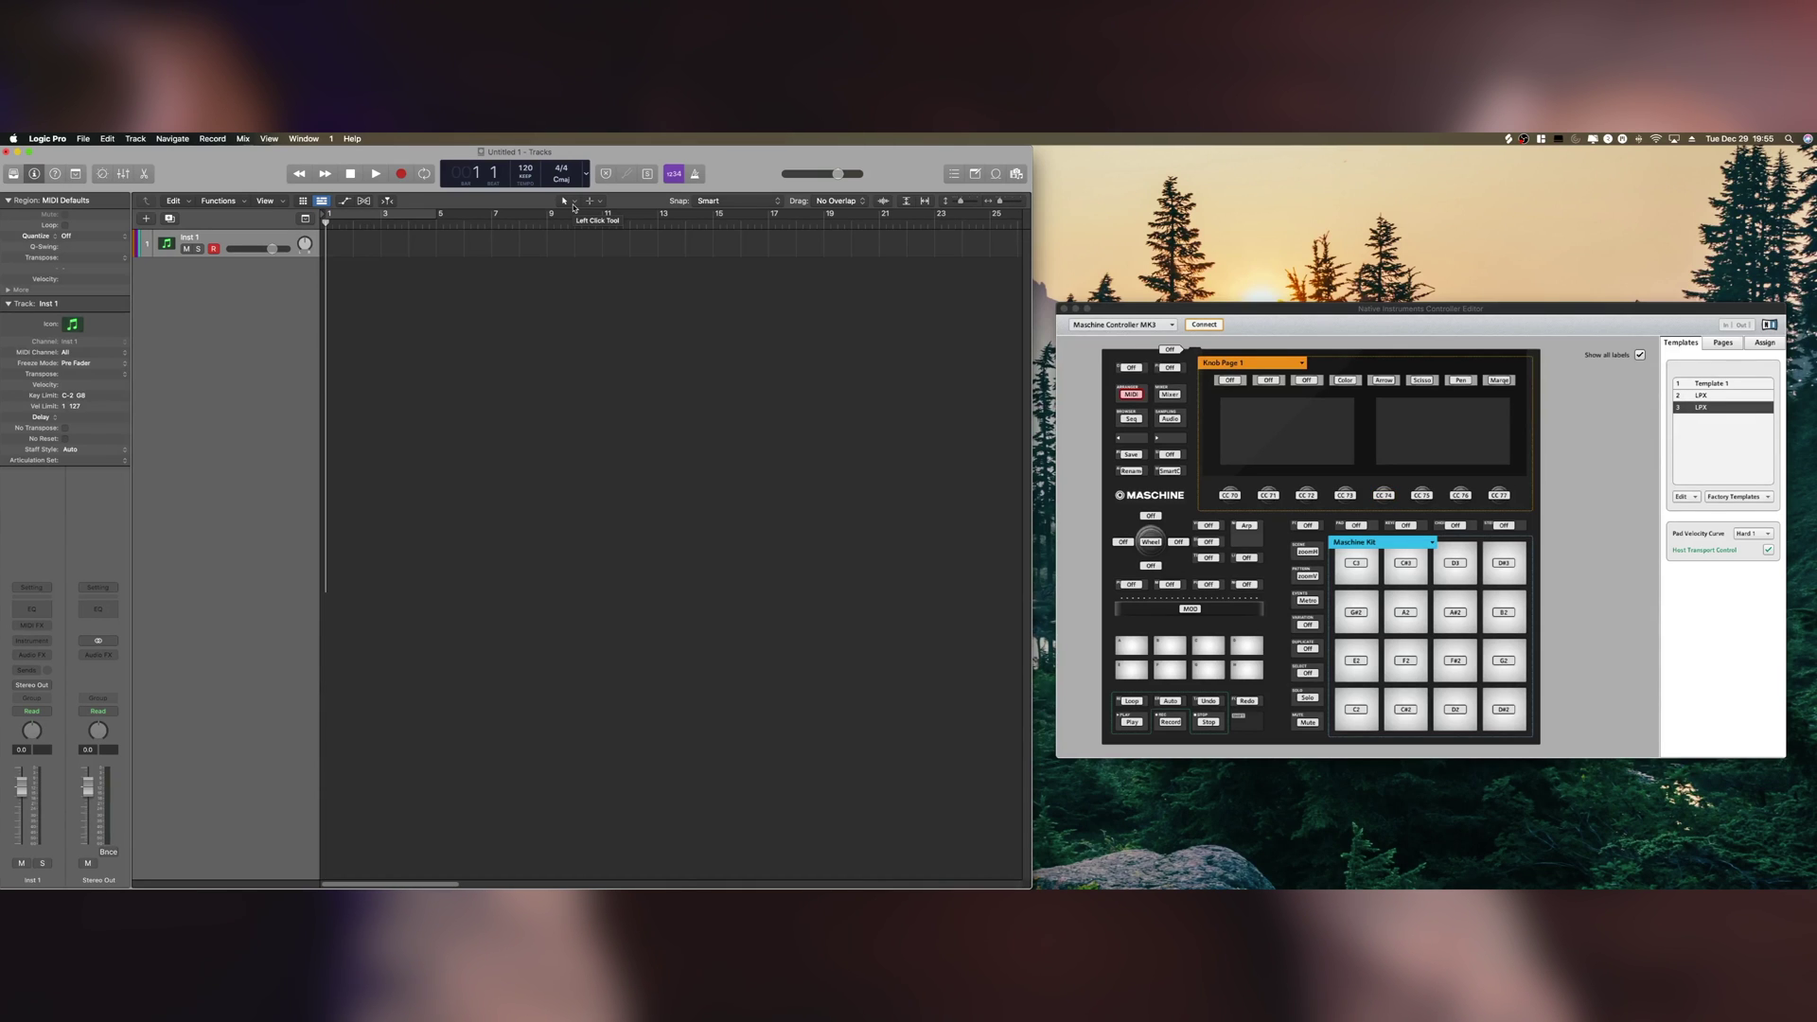
- Toggle the Piano Roll with P and the Mixer with X, each on and off
key(p)
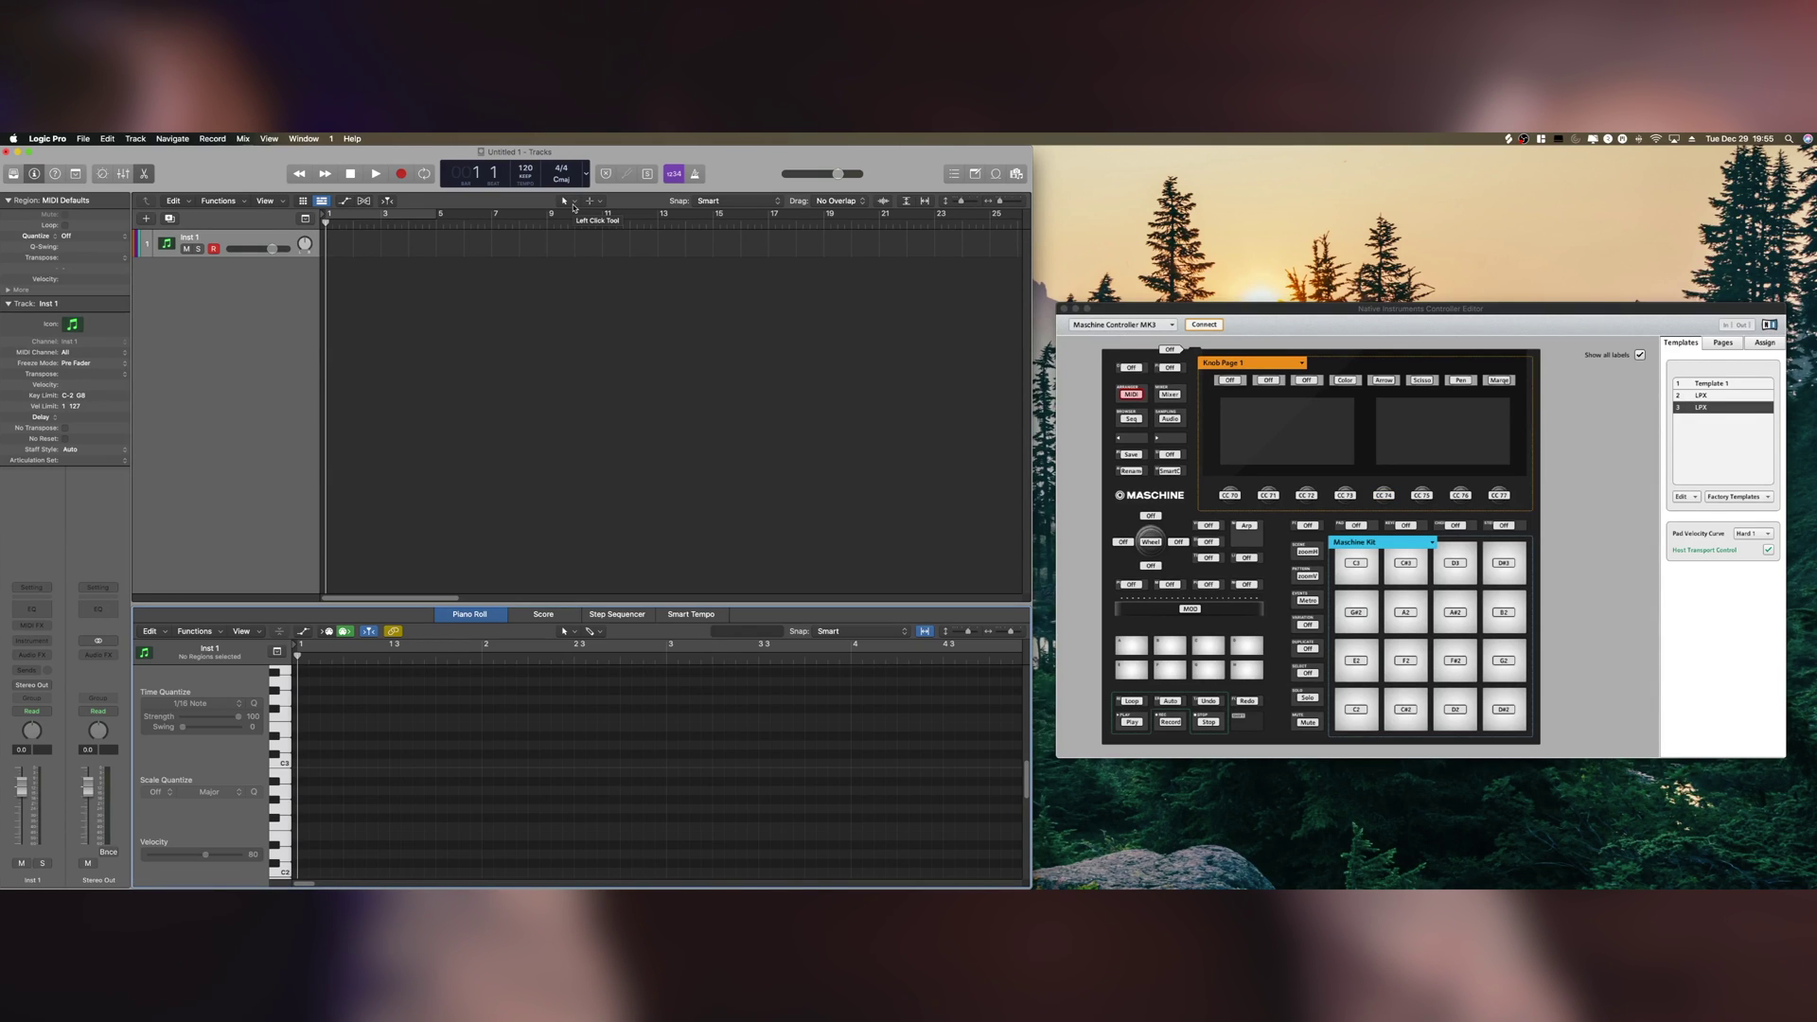
key(p)
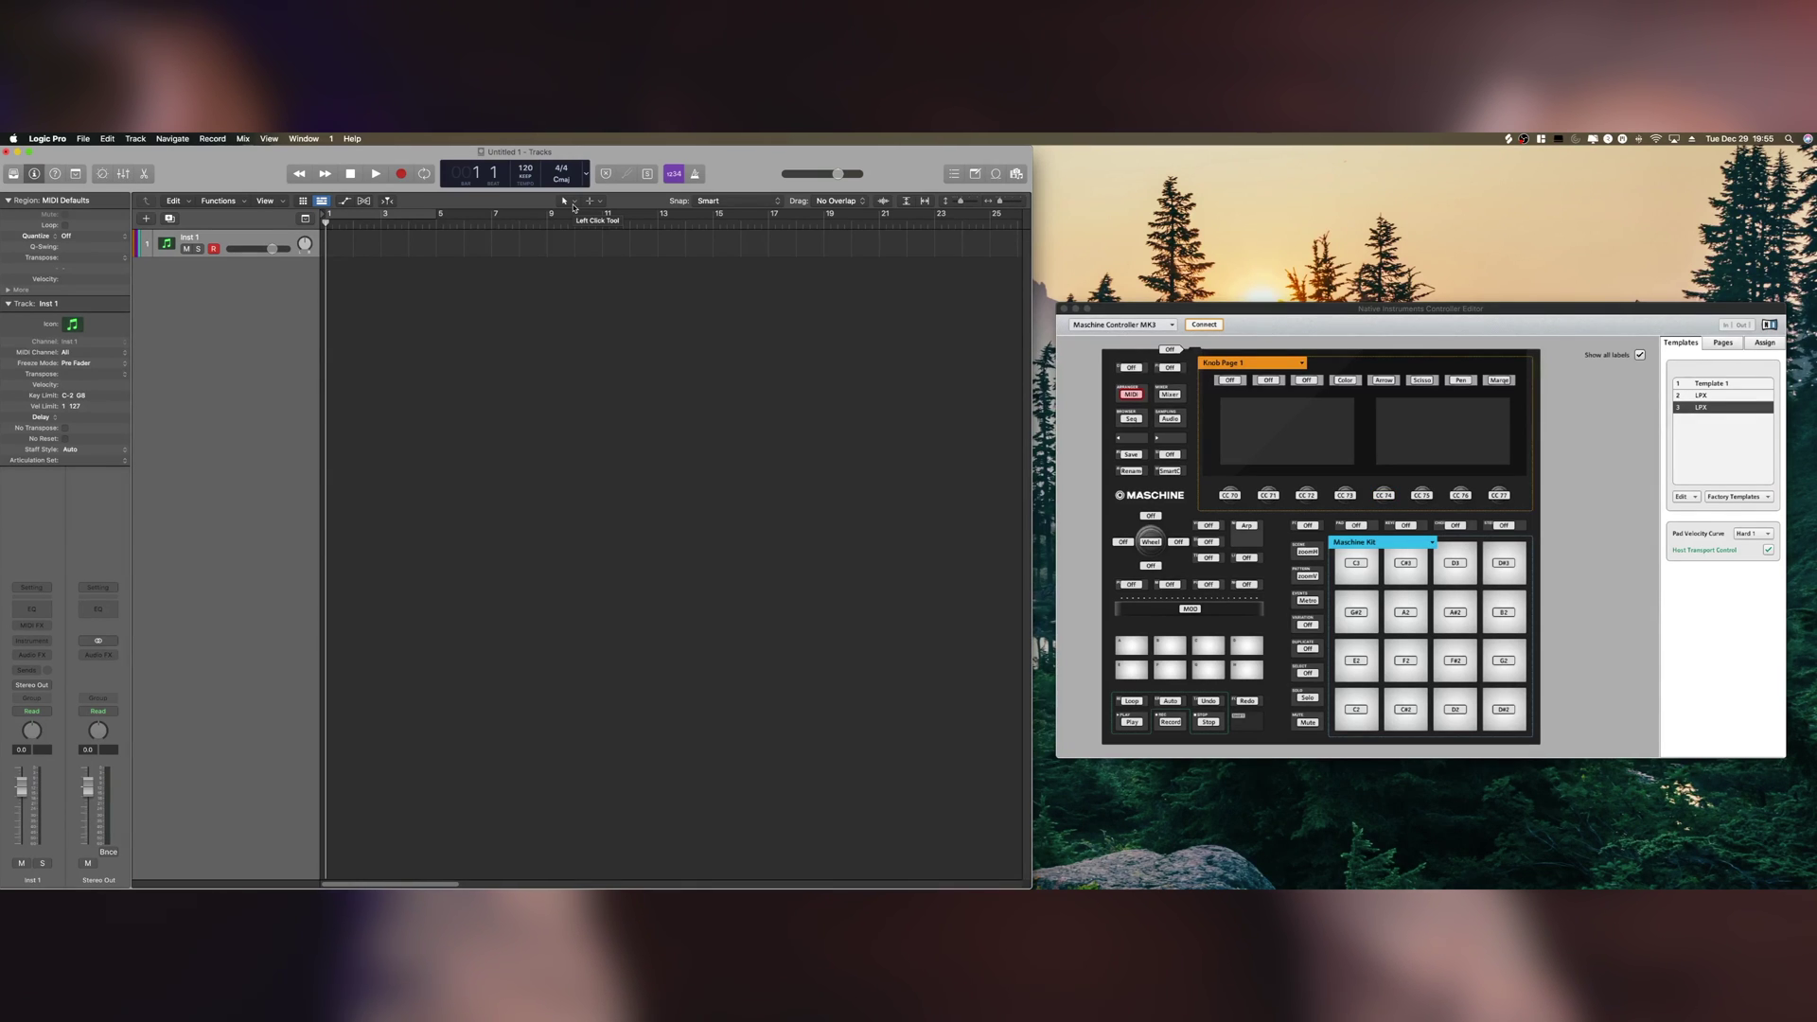
key(x)
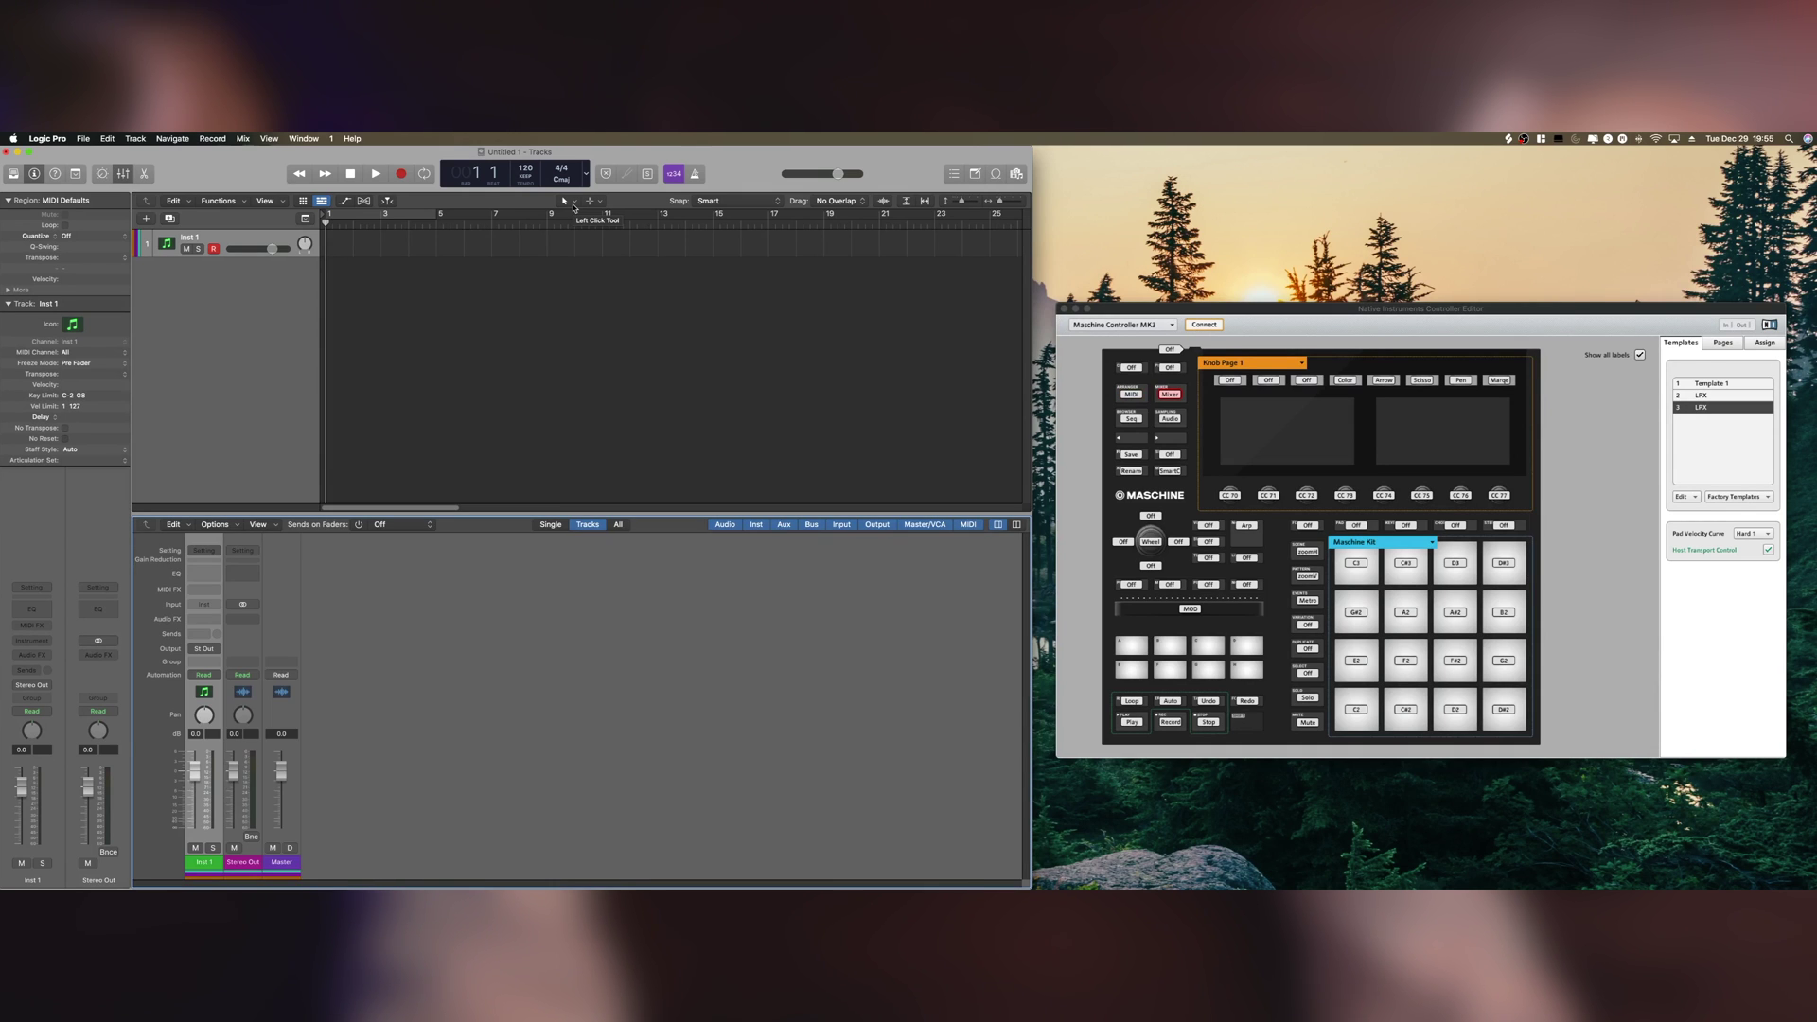
key(x)
key(x)
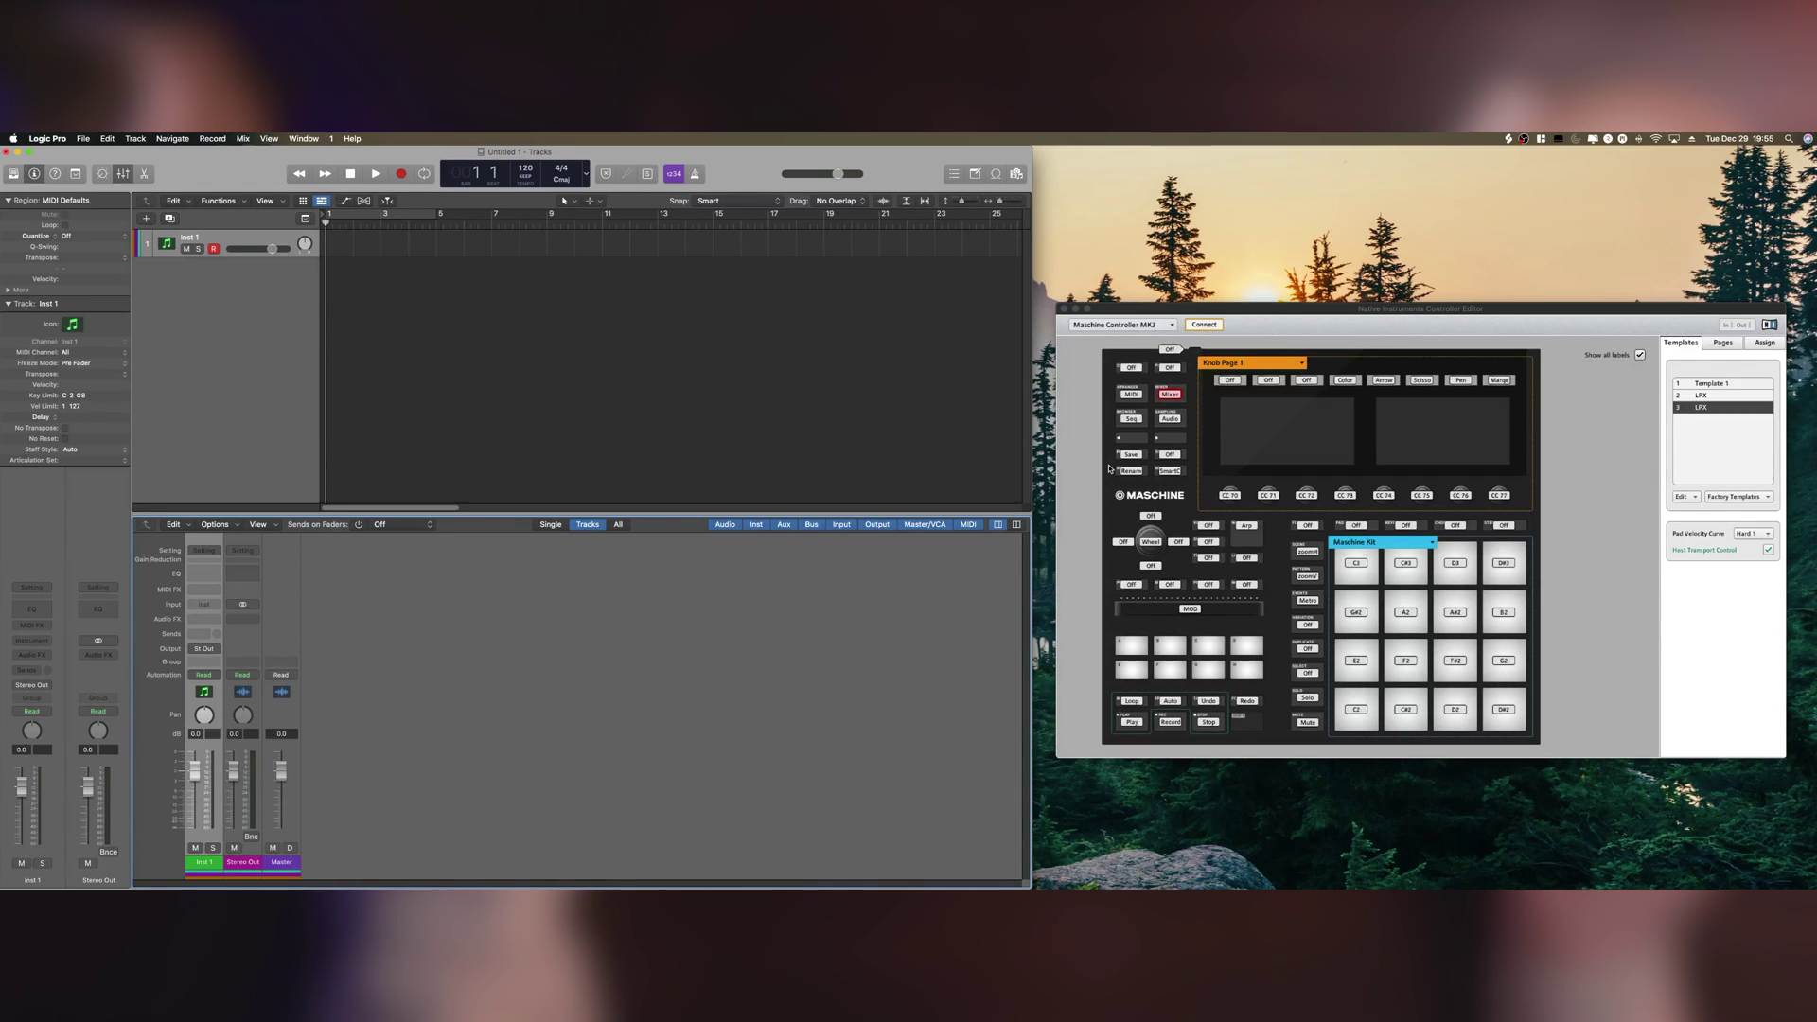
click(45, 137)
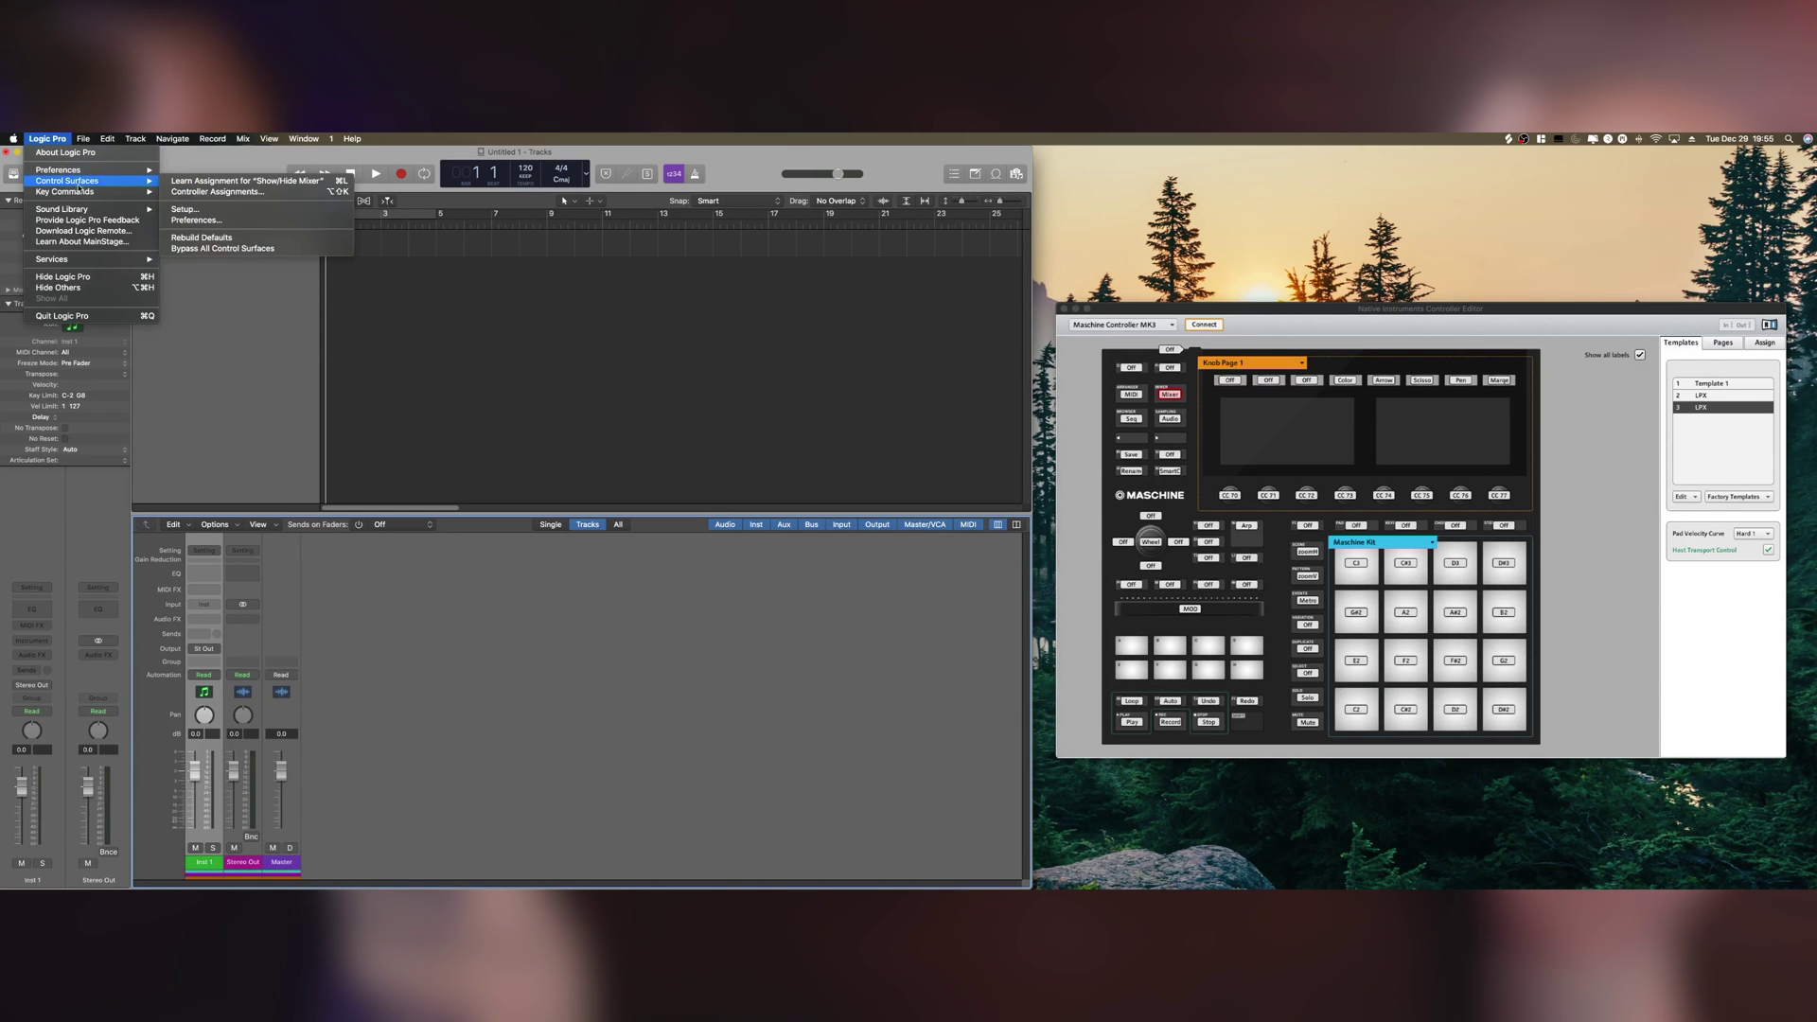
mouse_move(82, 192)
click(178, 202)
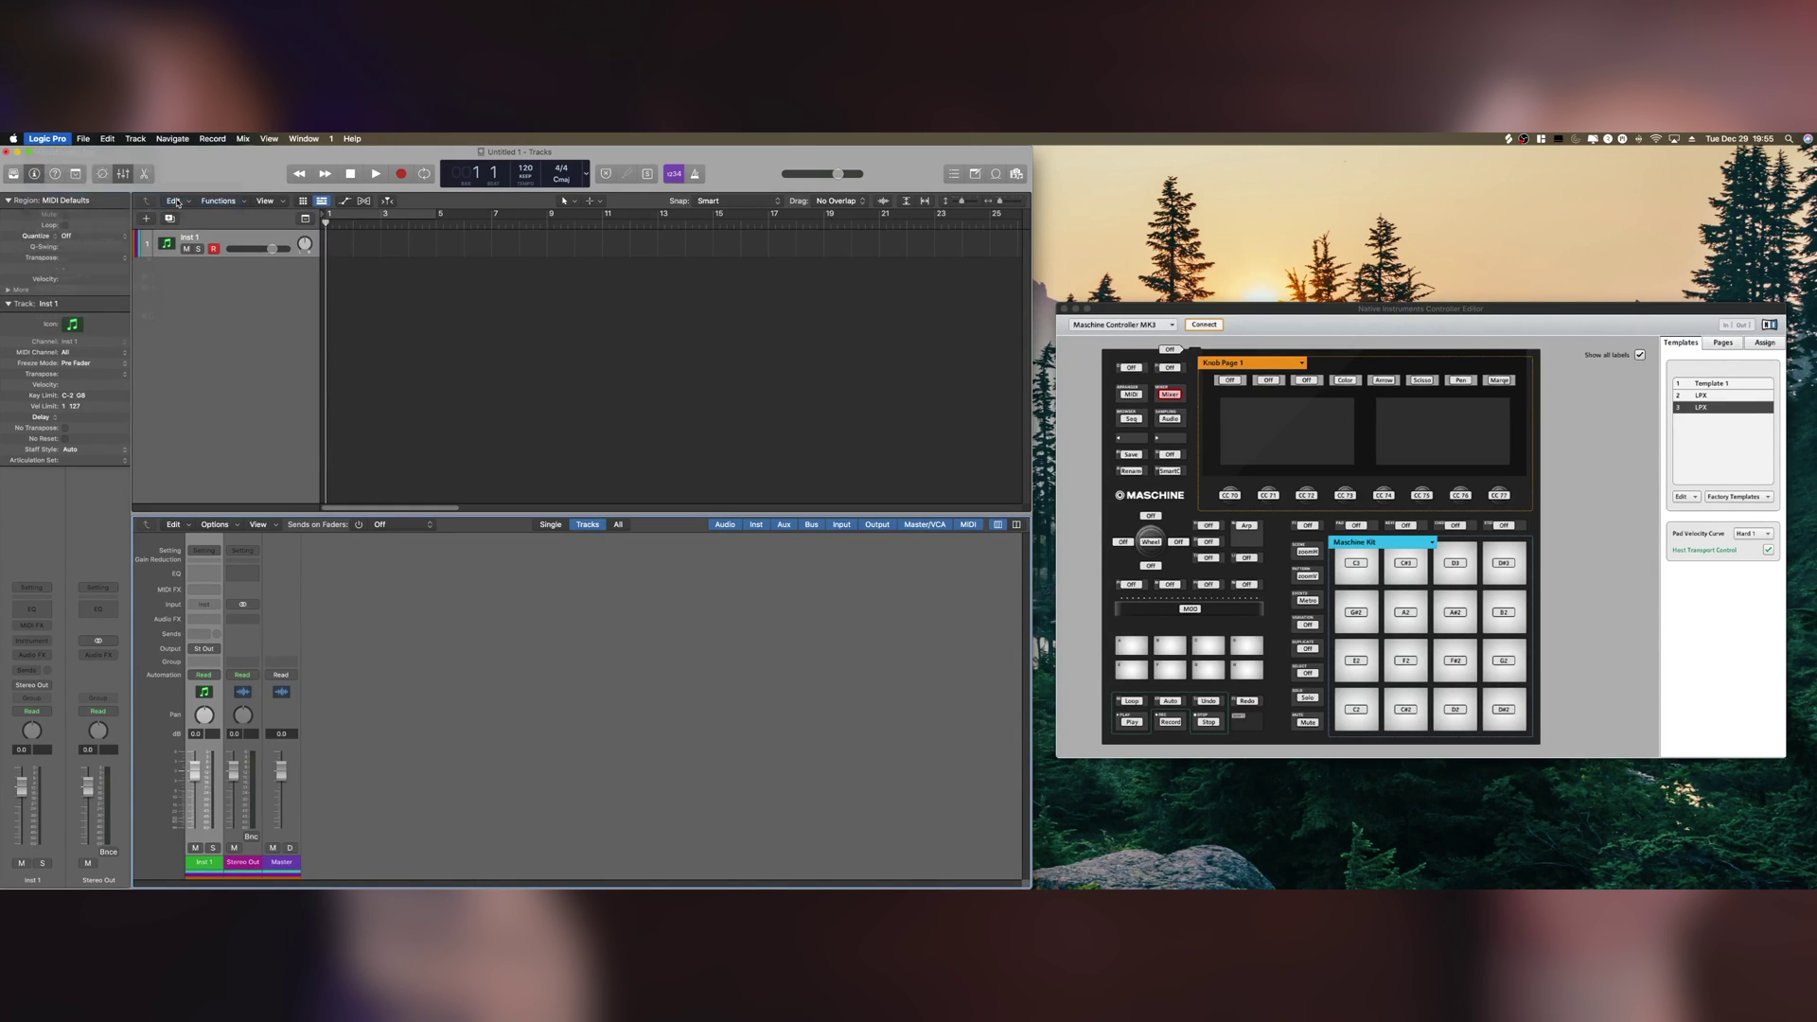
drag(777, 329, 751, 314)
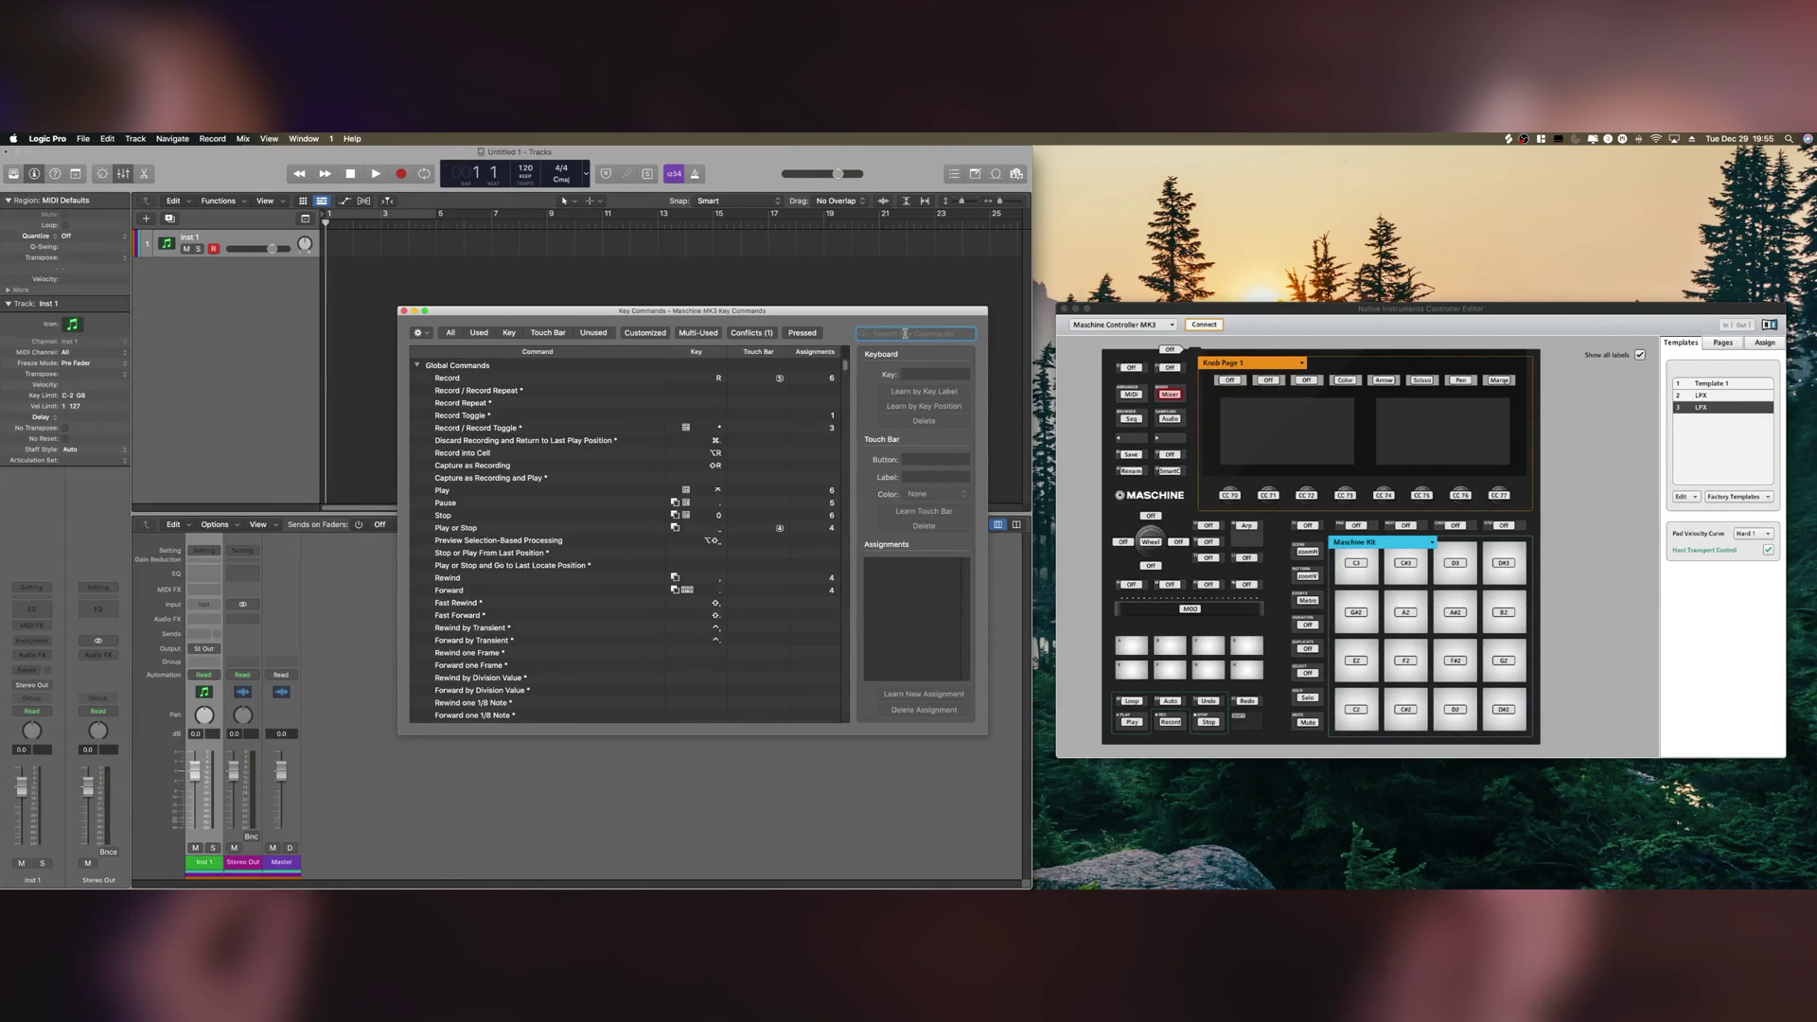
text(MIXER)
click(461, 392)
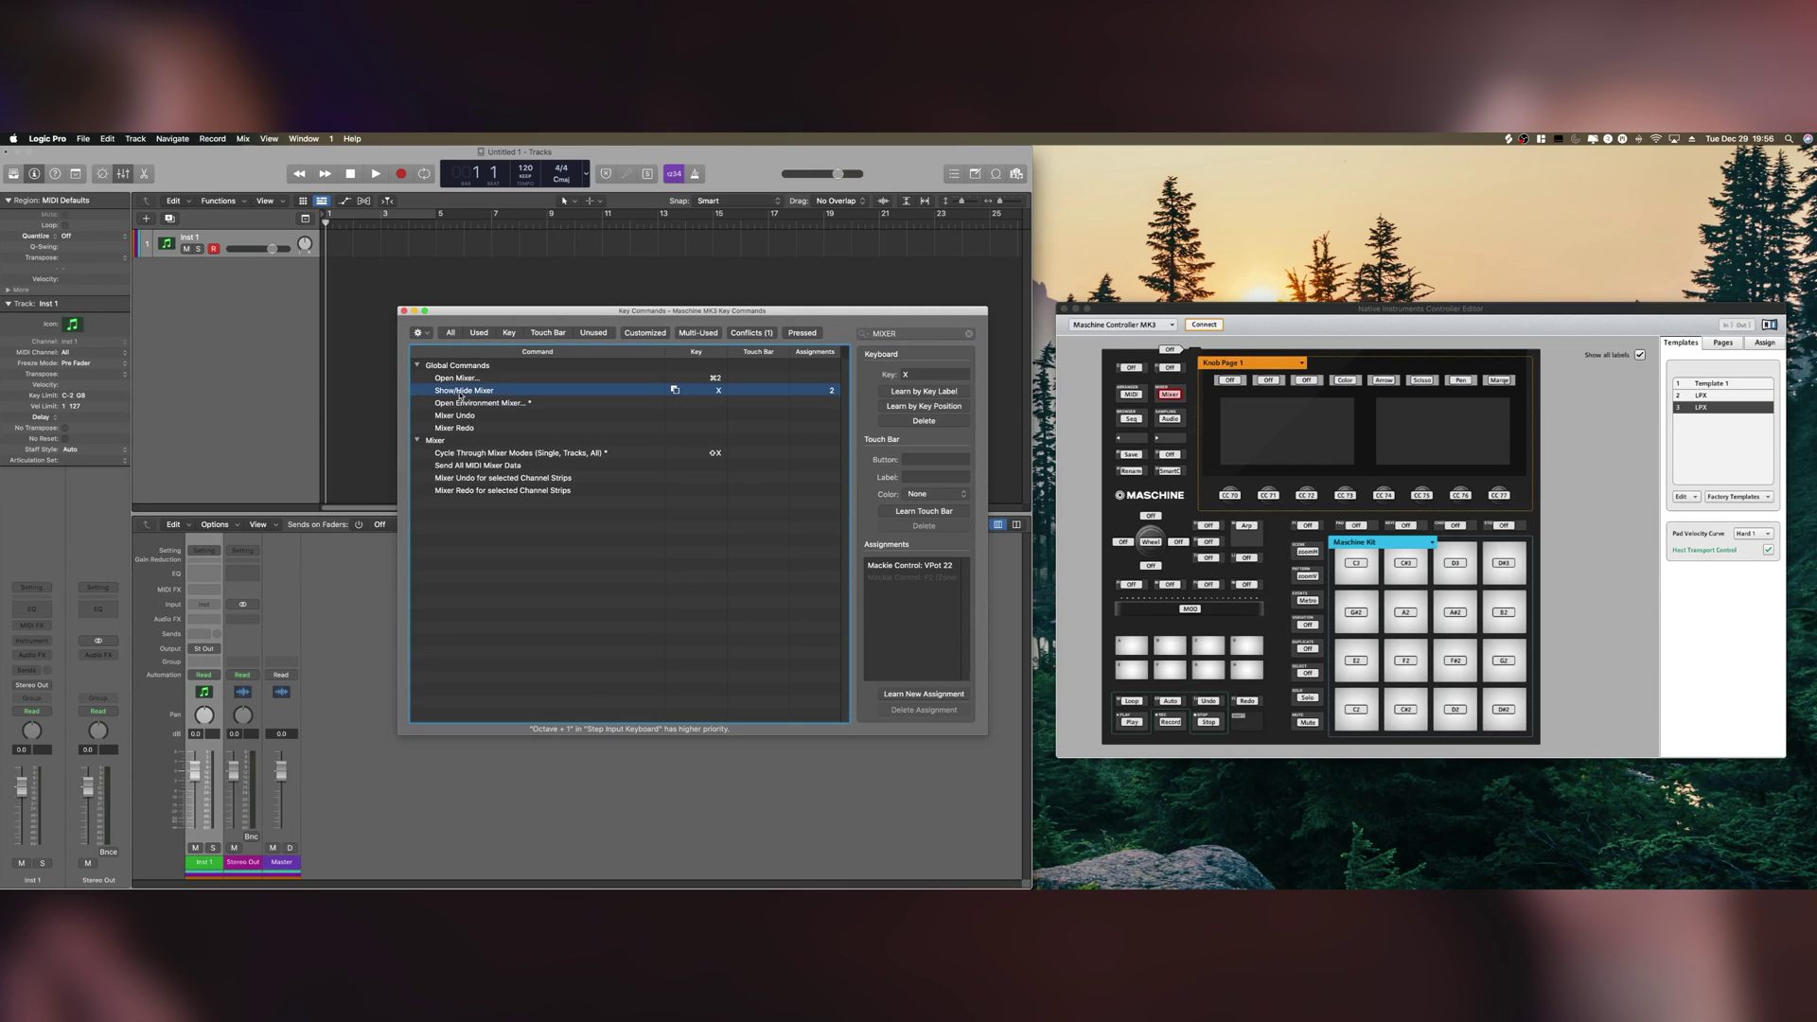
click(920, 696)
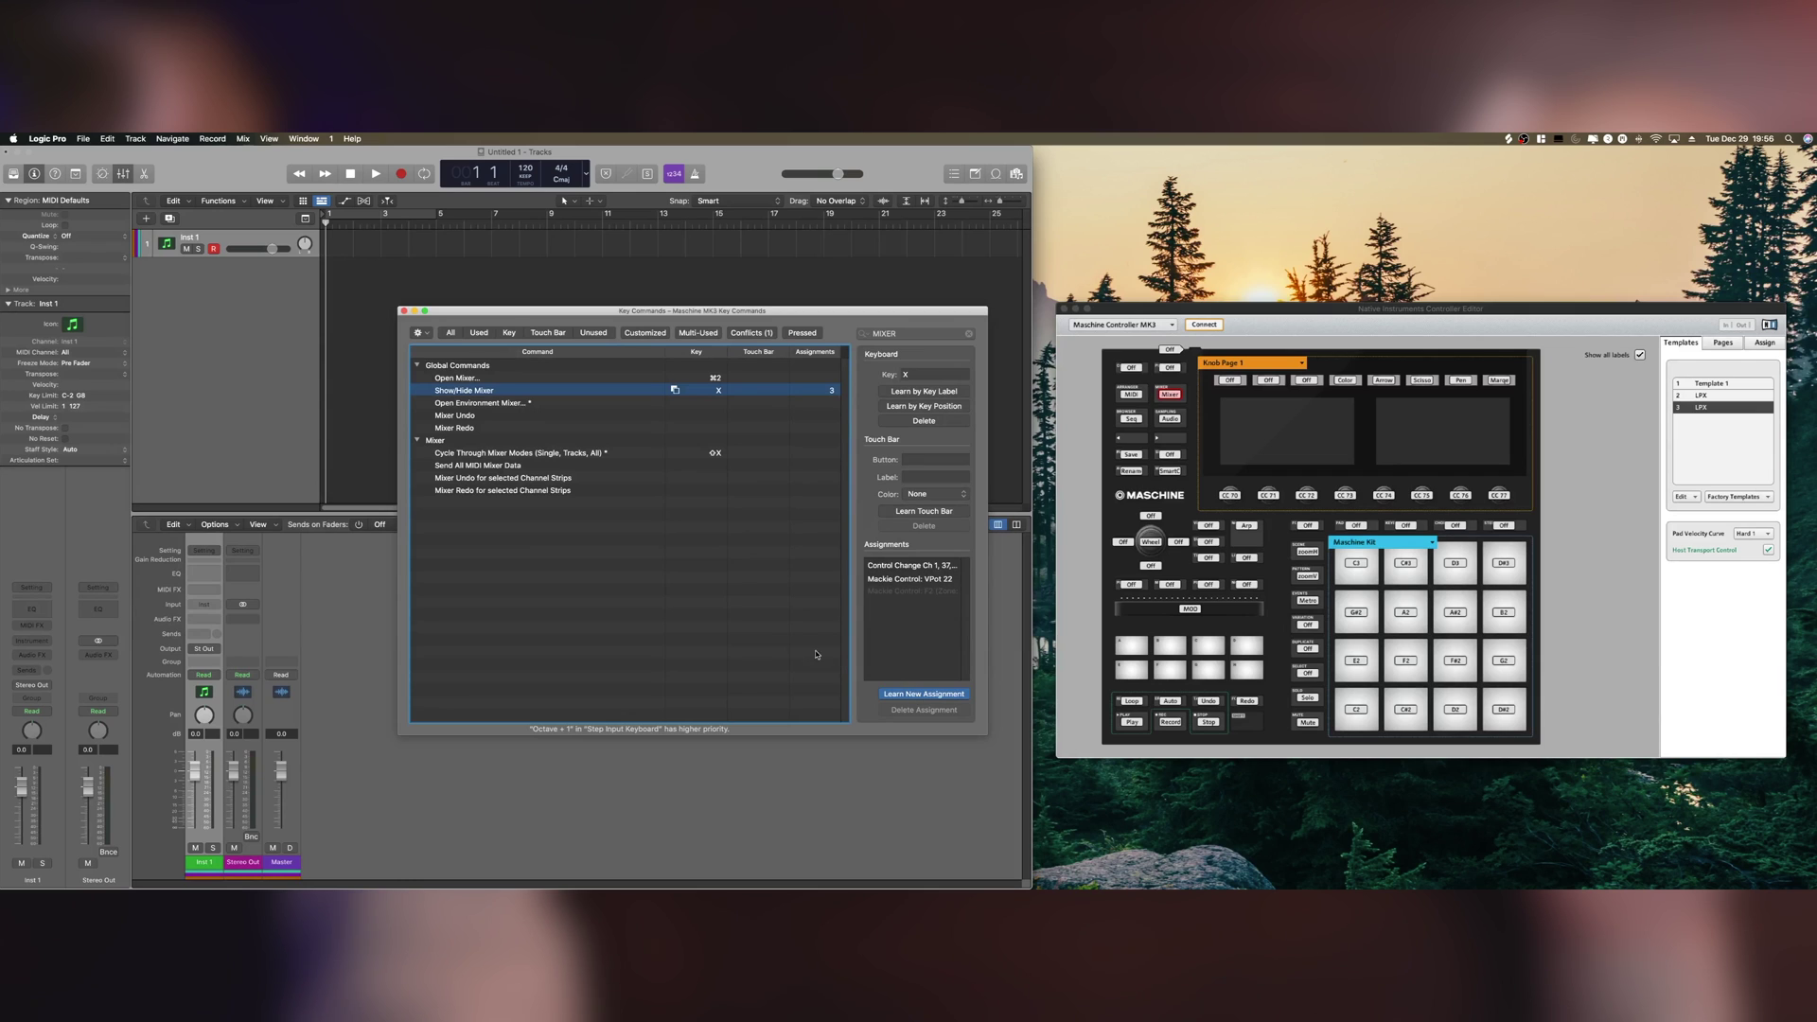
key(Delete)
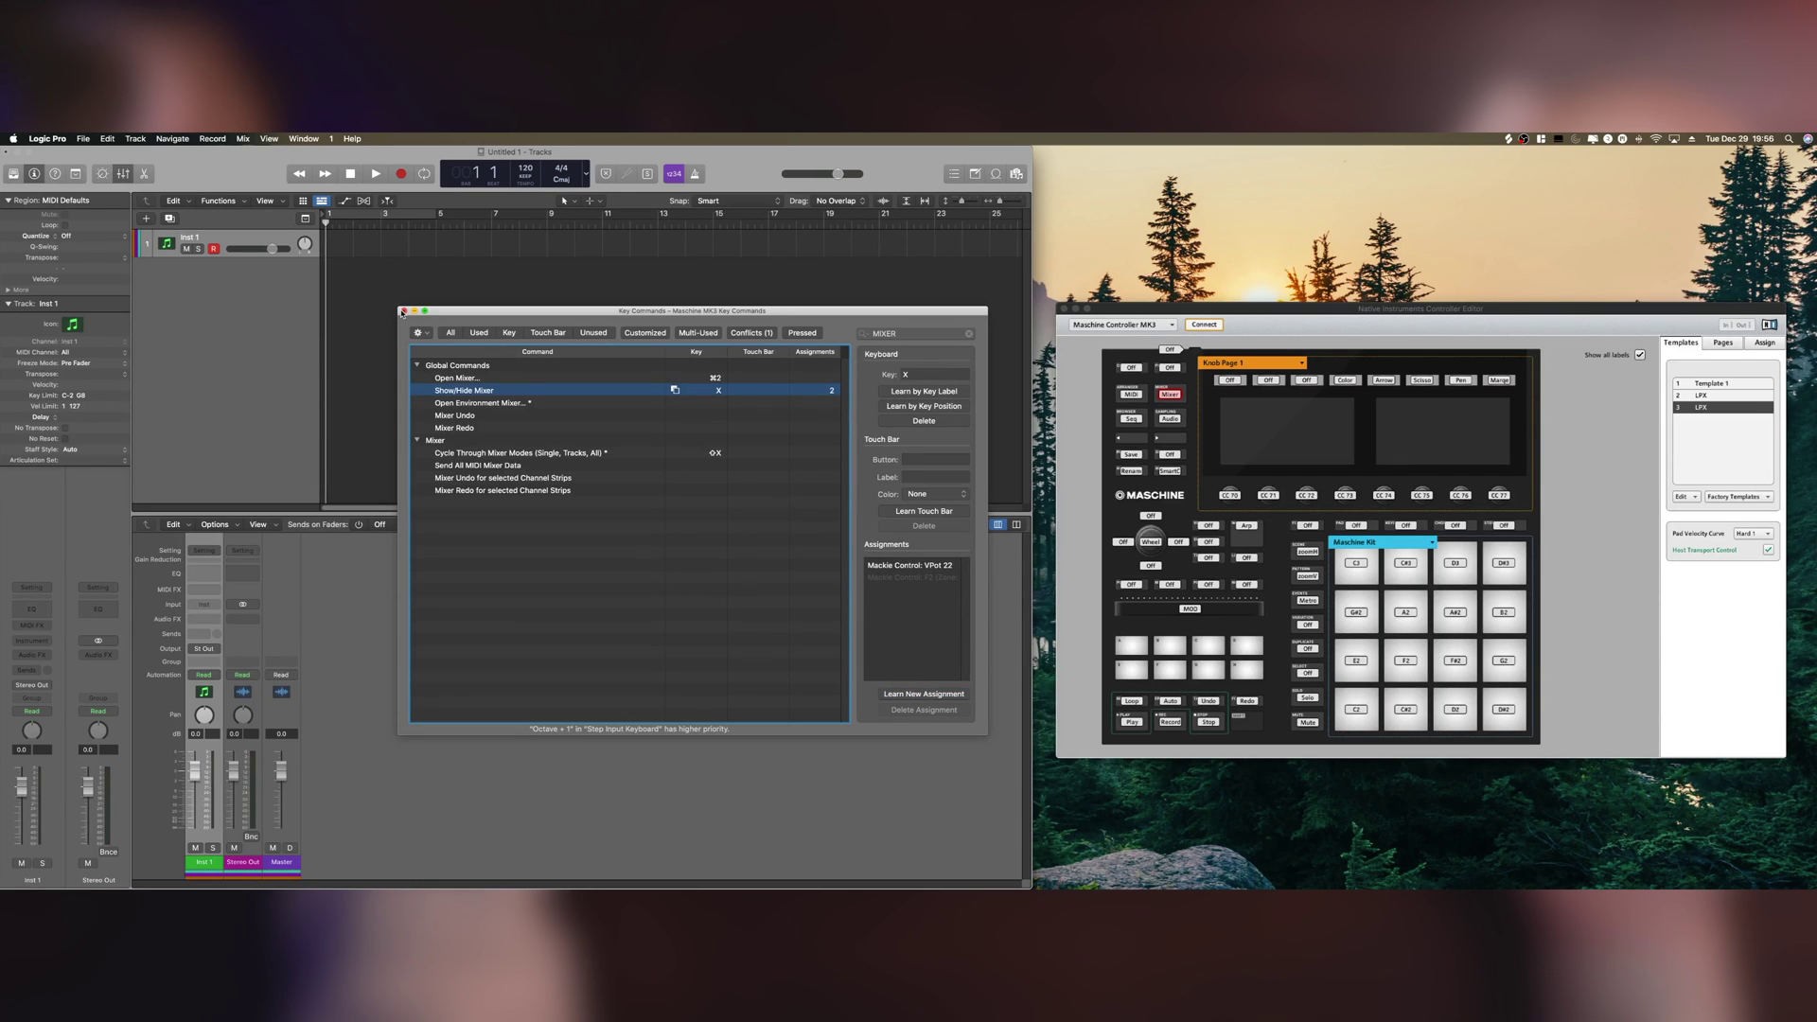
click(404, 311)
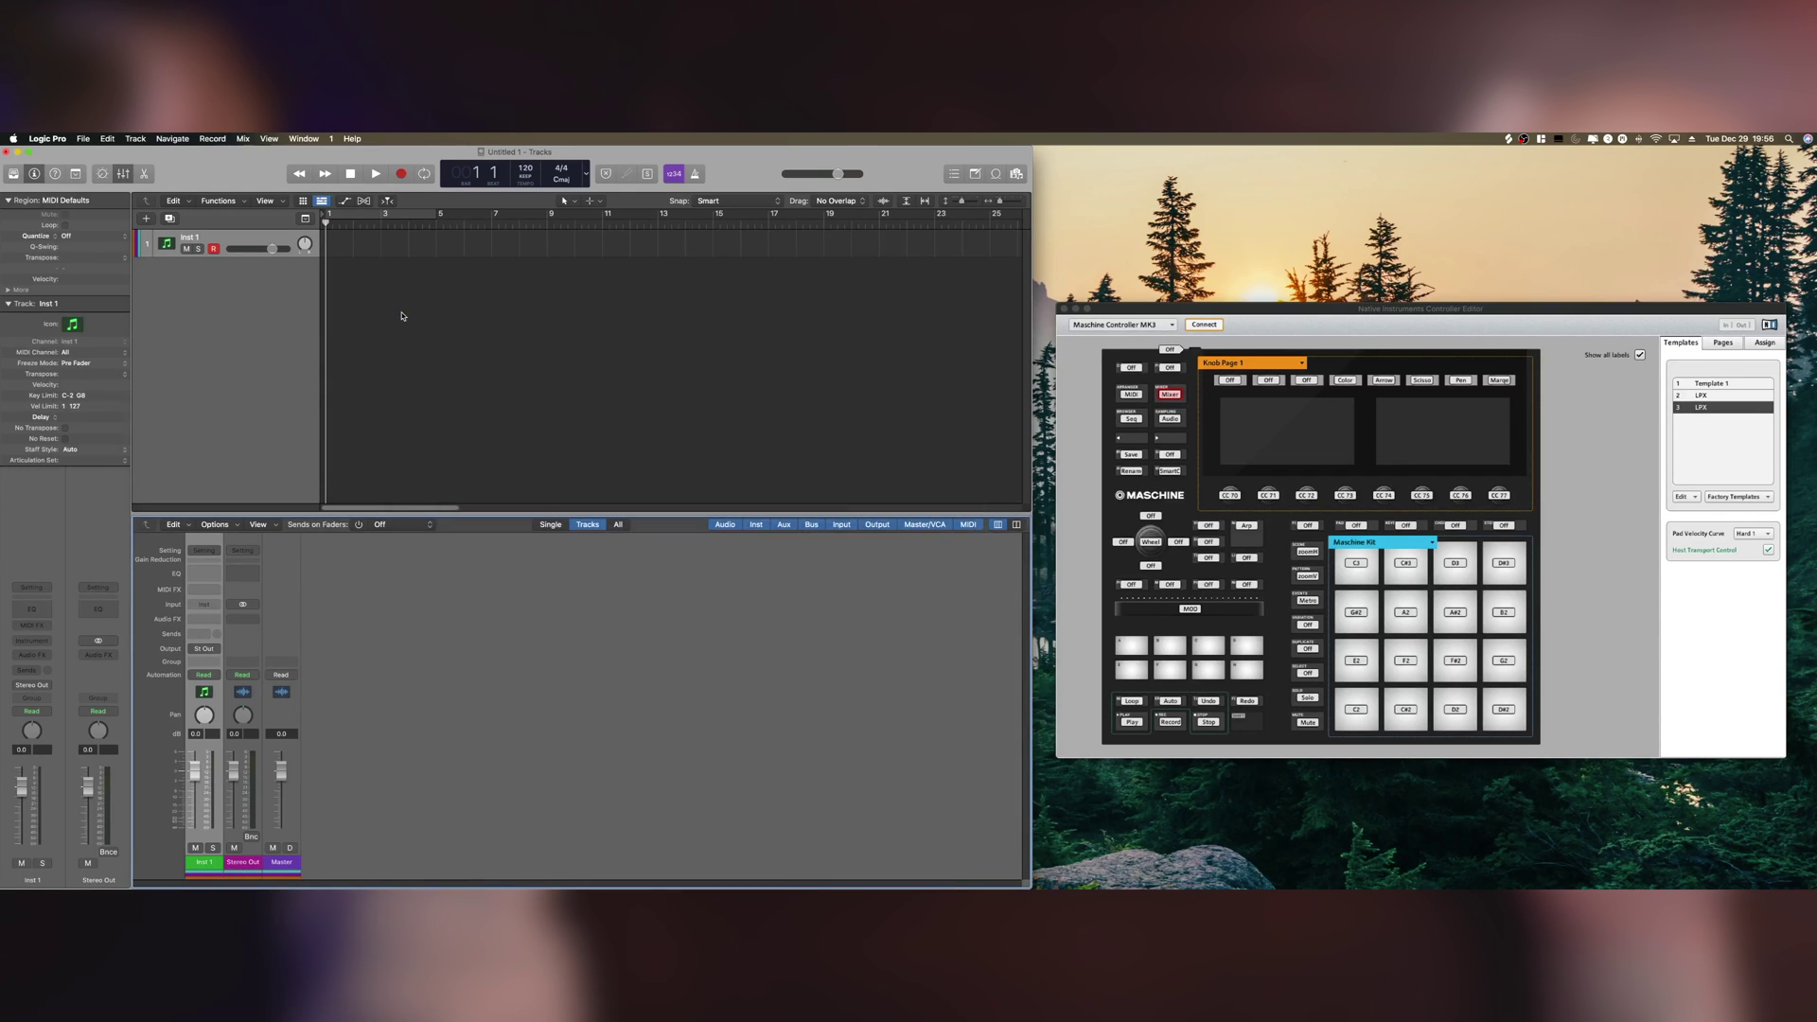
key(x)
key(x)
key(x)
key(x)
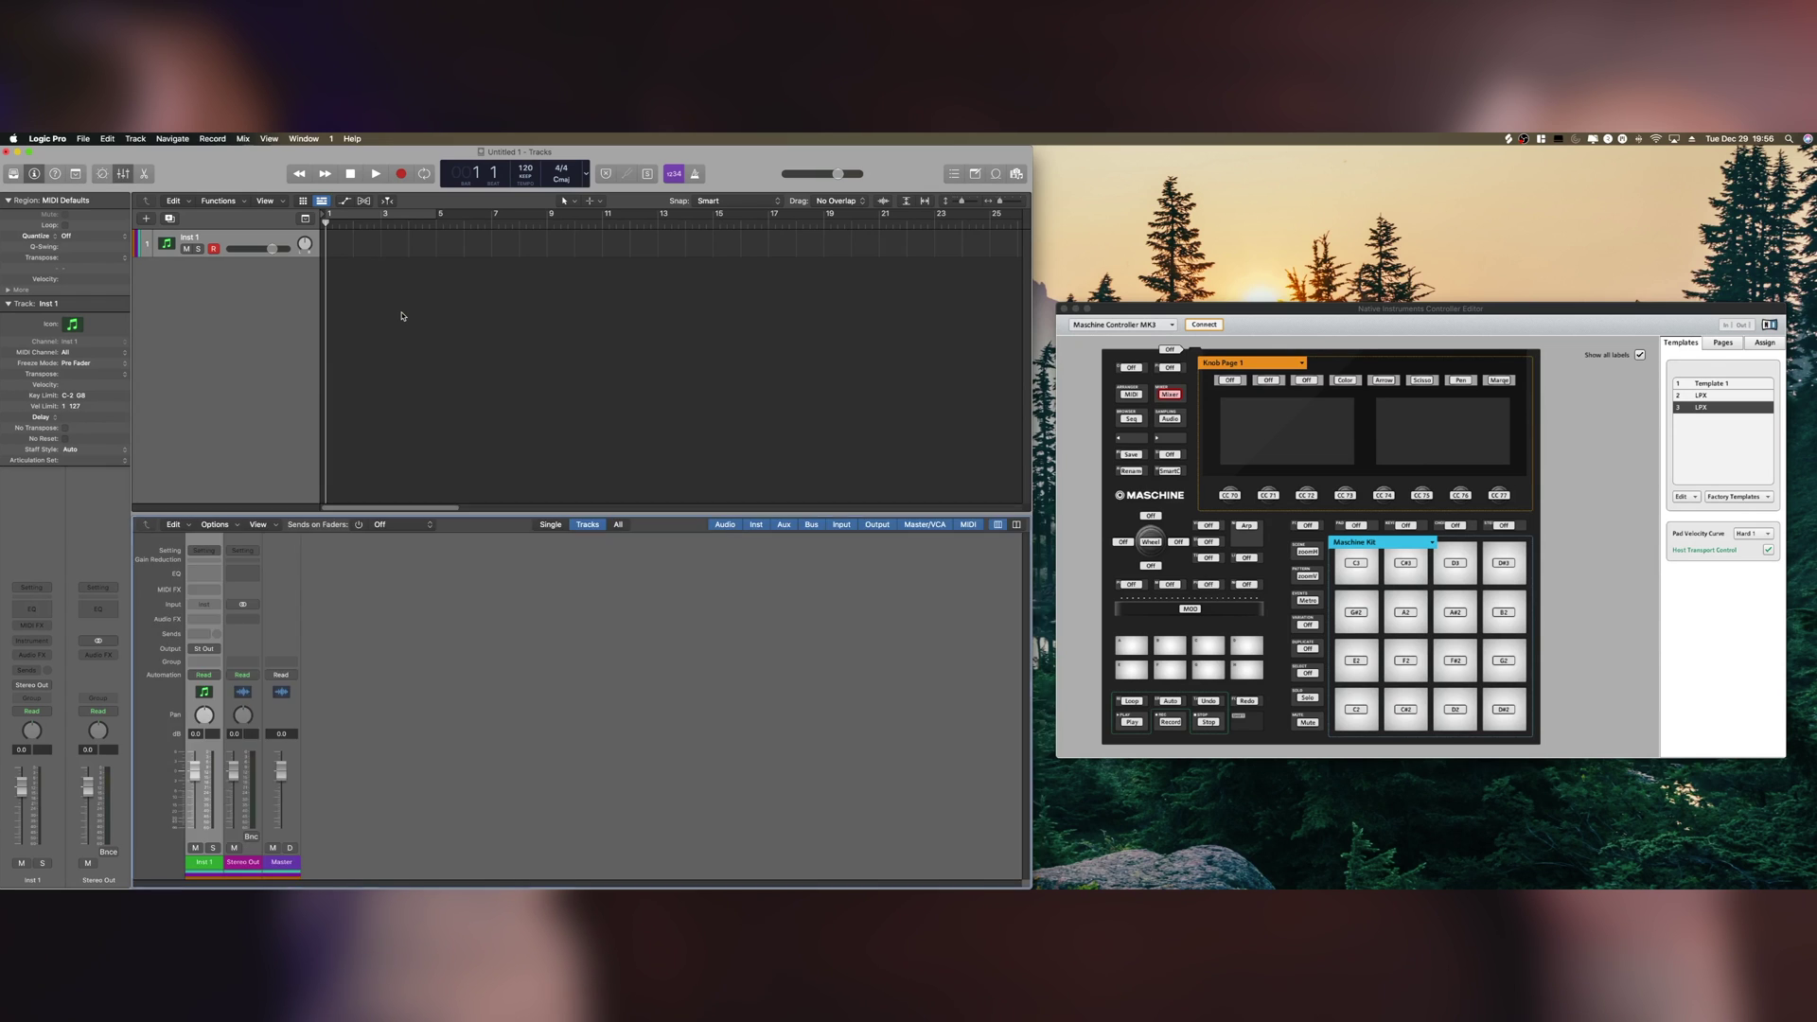
key(x)
key(x)
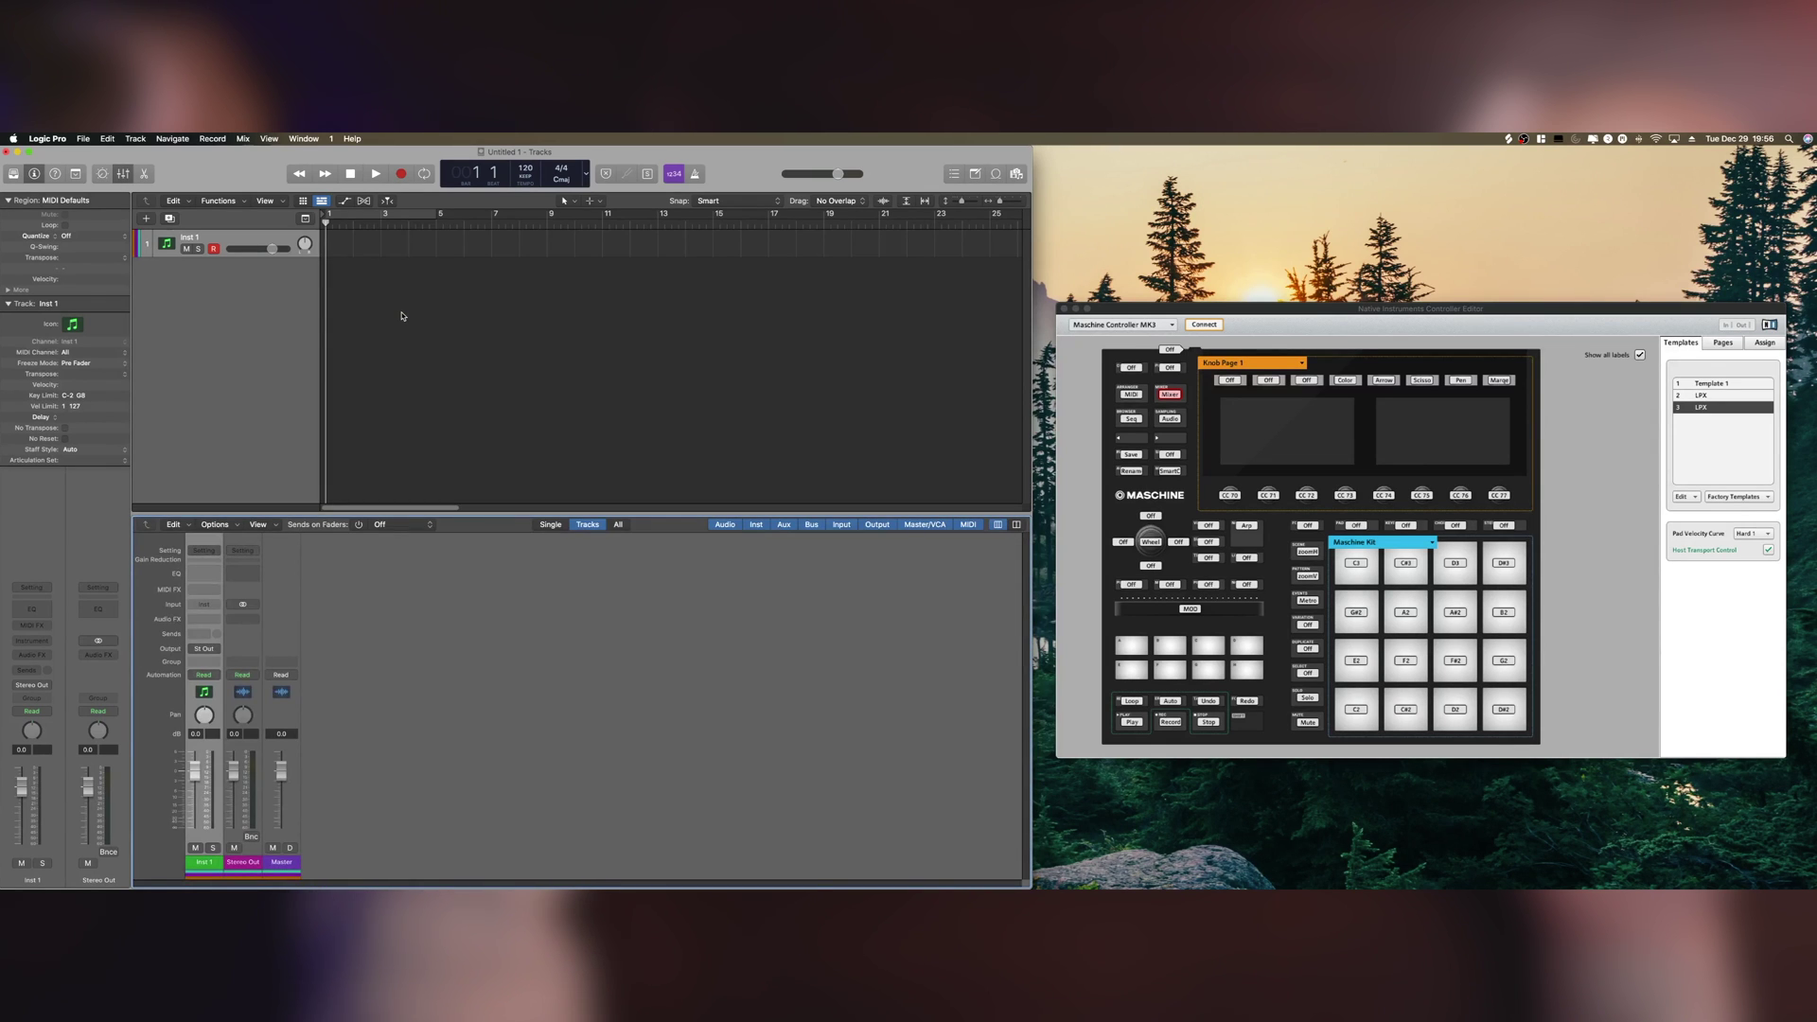
click(58, 140)
- Look up the Show/Hide Piano Roll key command by searching 'PIANO', then toggle the Piano Roll with P
mouse_move(104, 197)
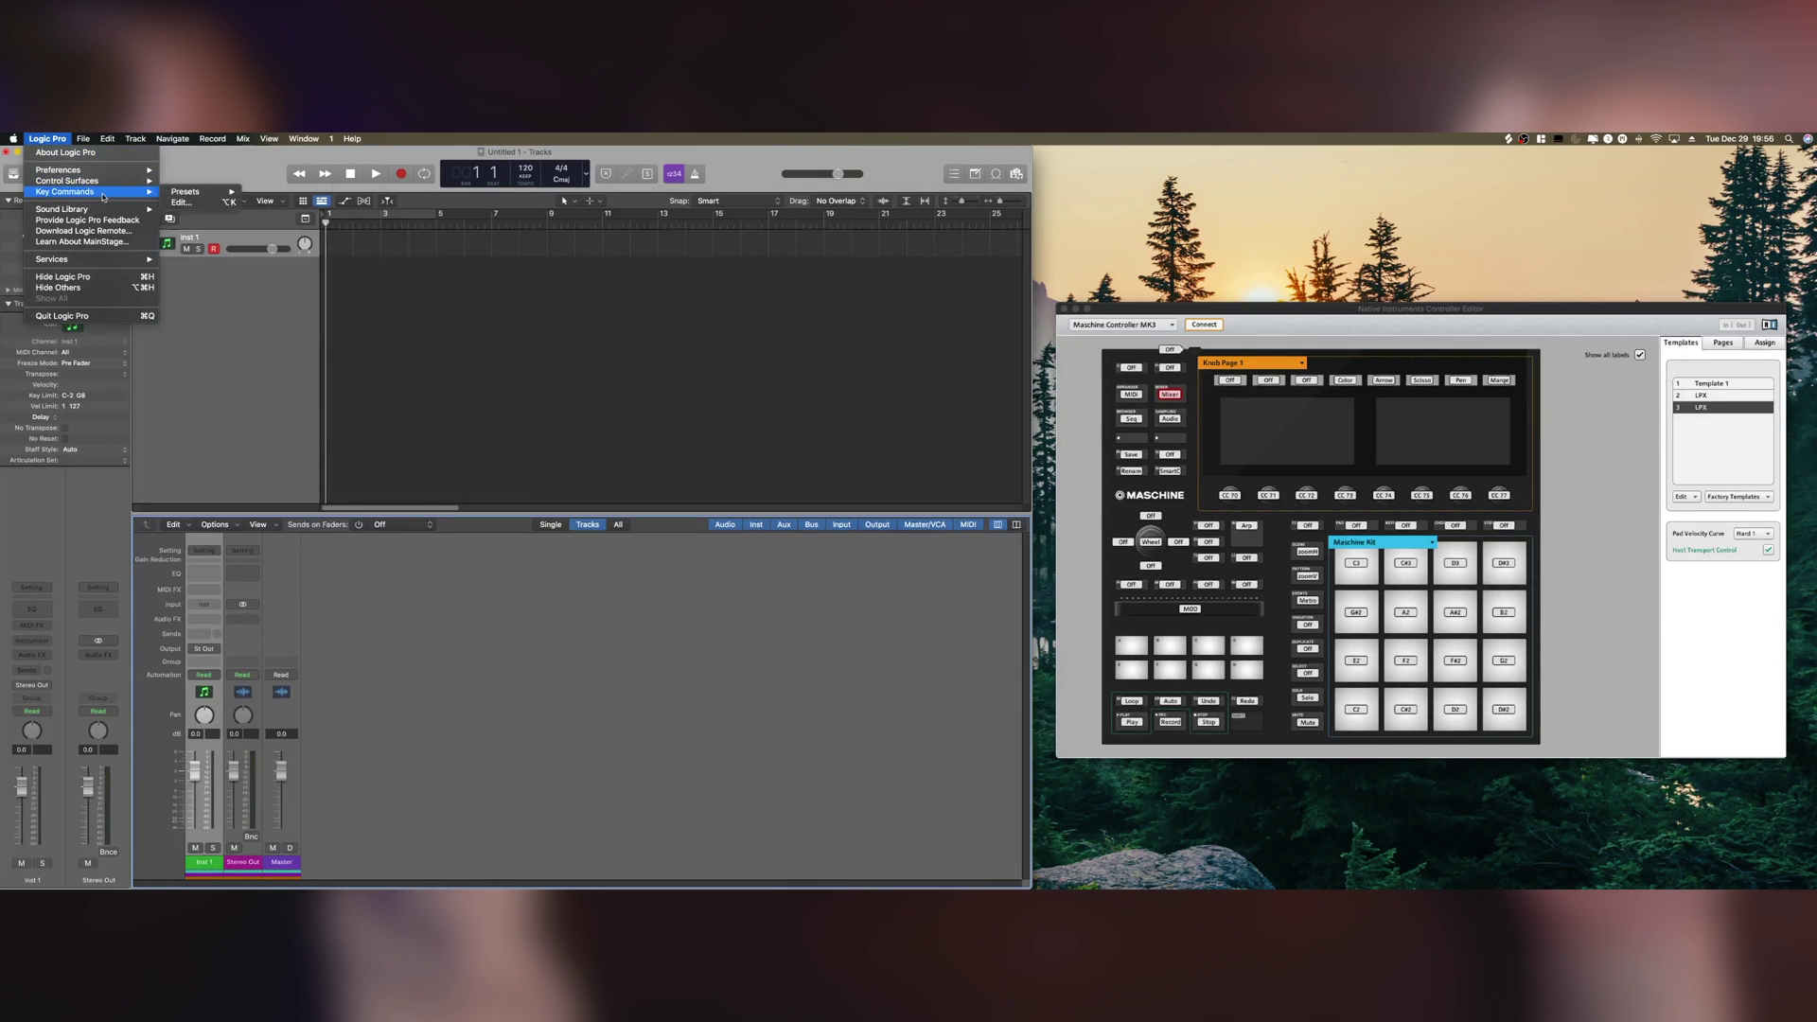
click(183, 201)
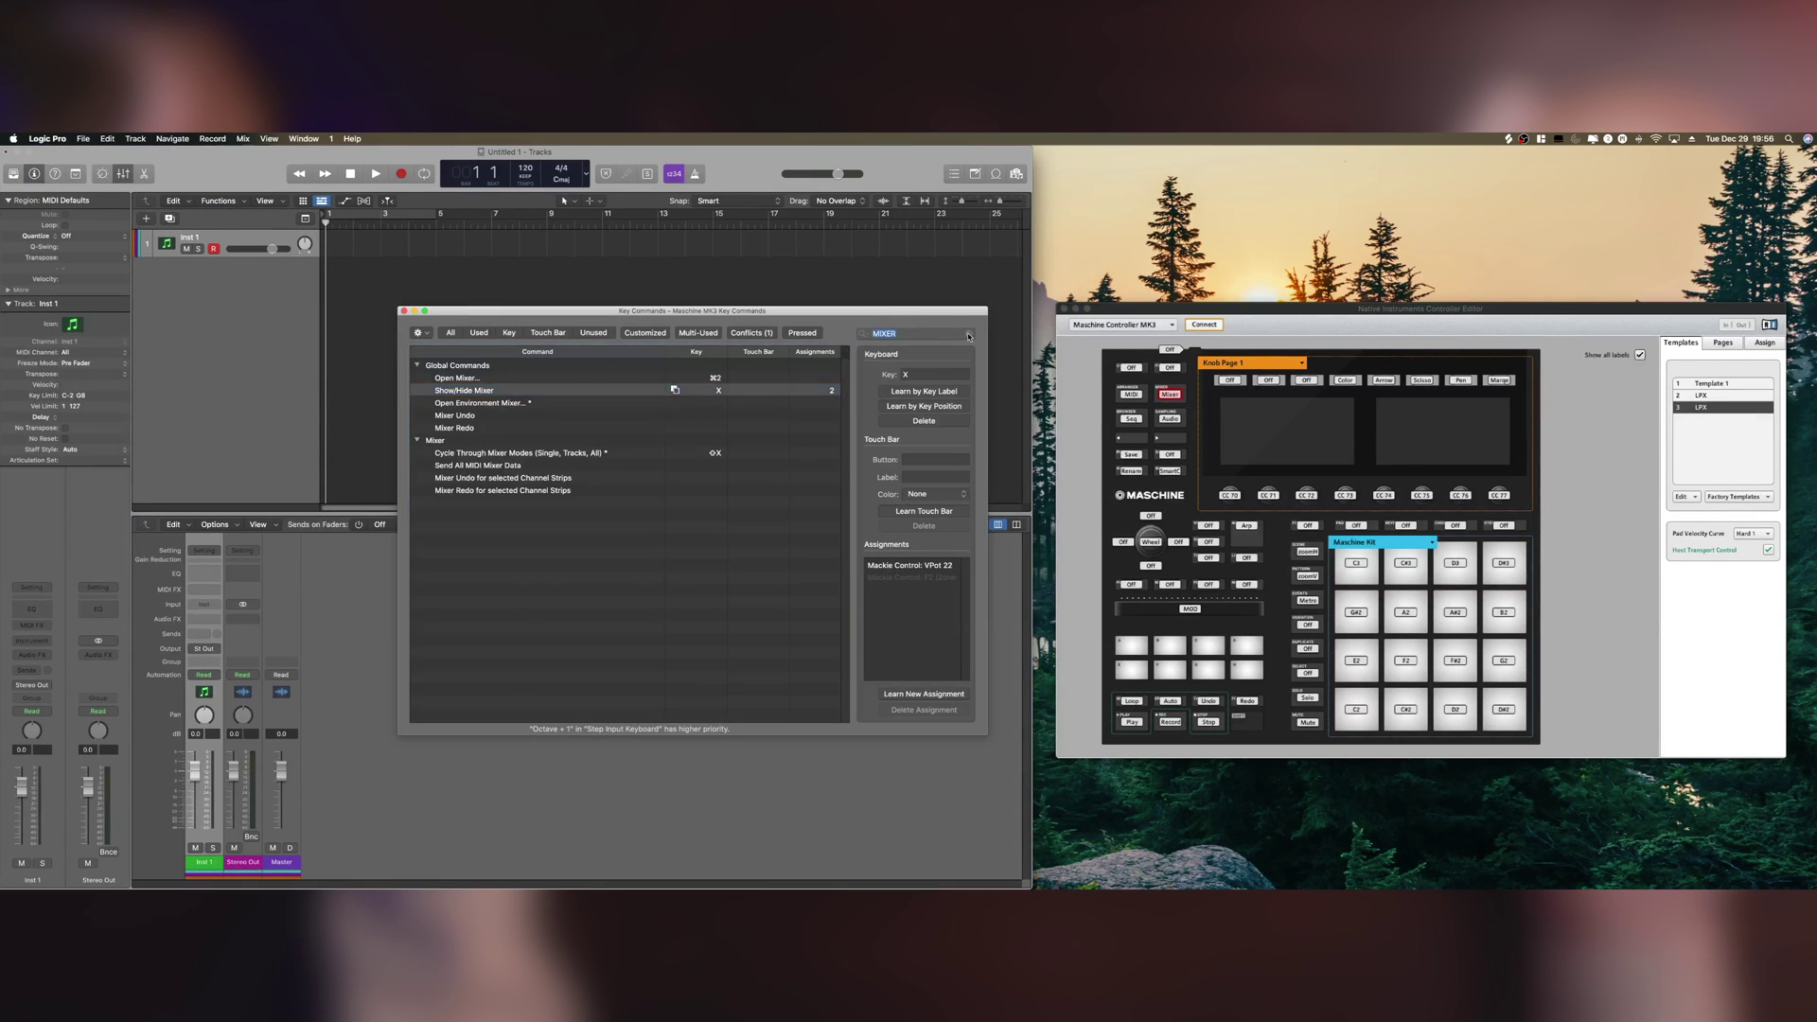
click(969, 334)
text(PIANO)
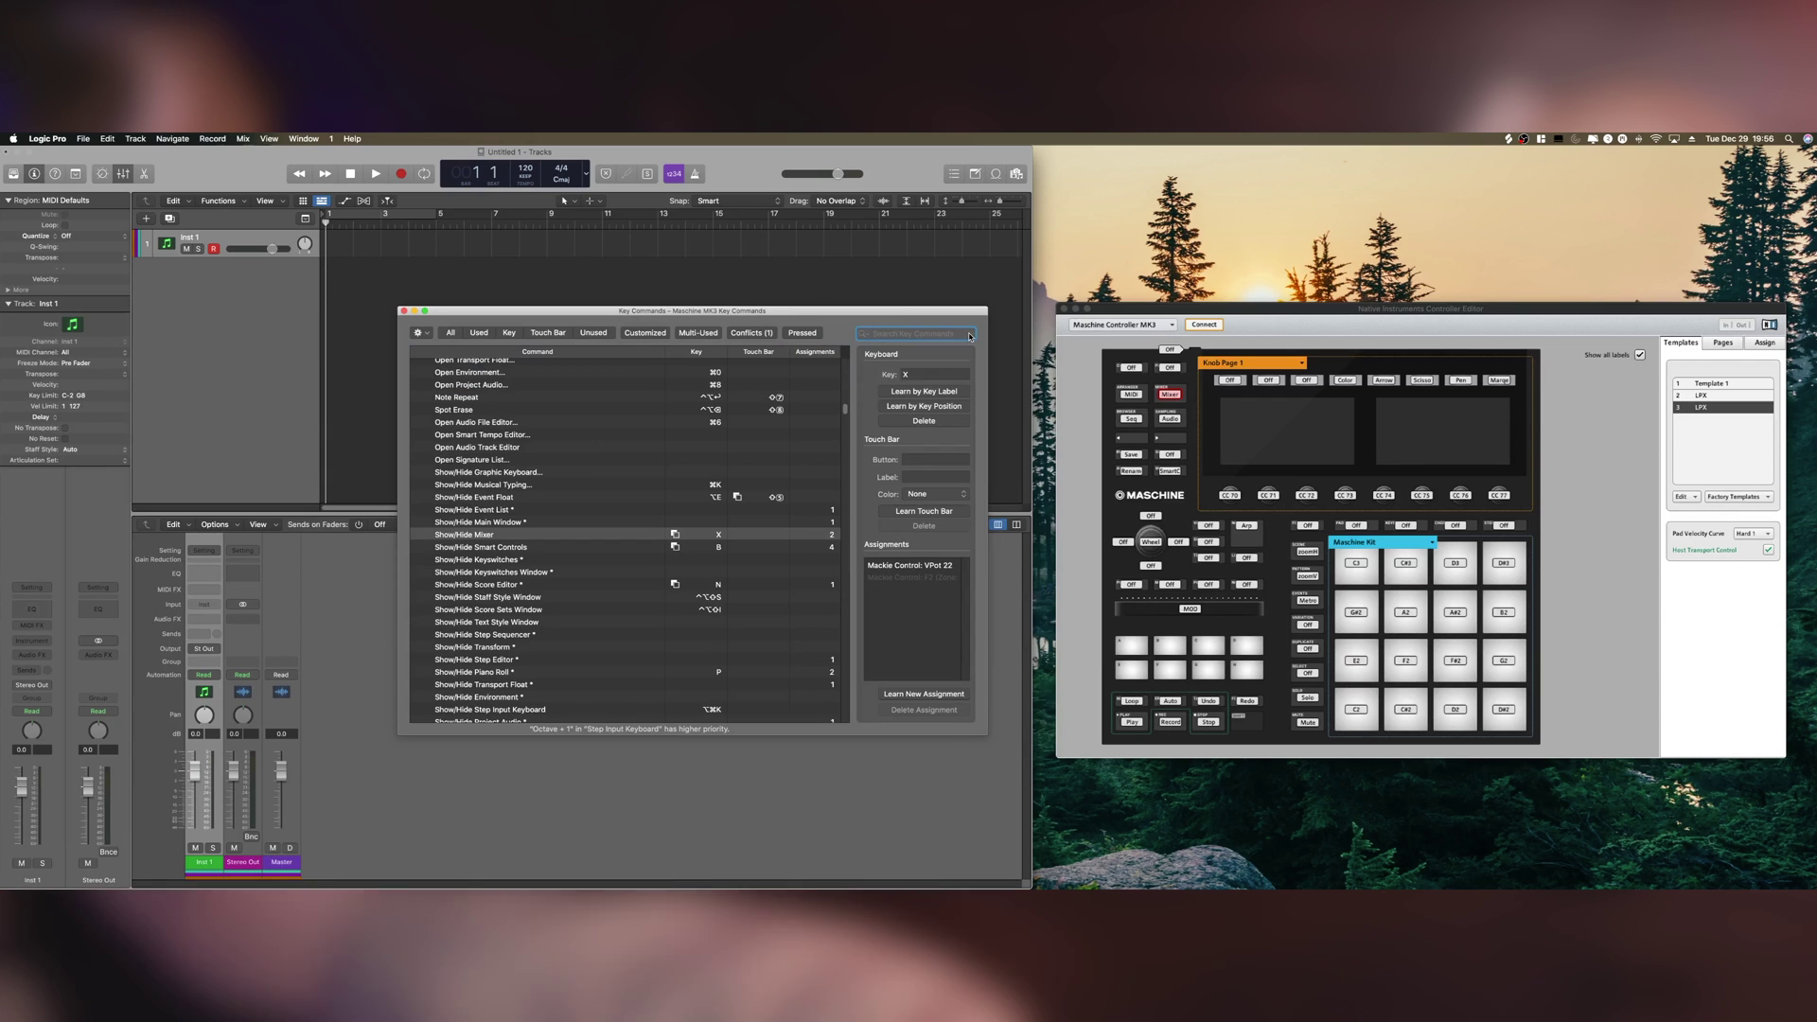
click(609, 389)
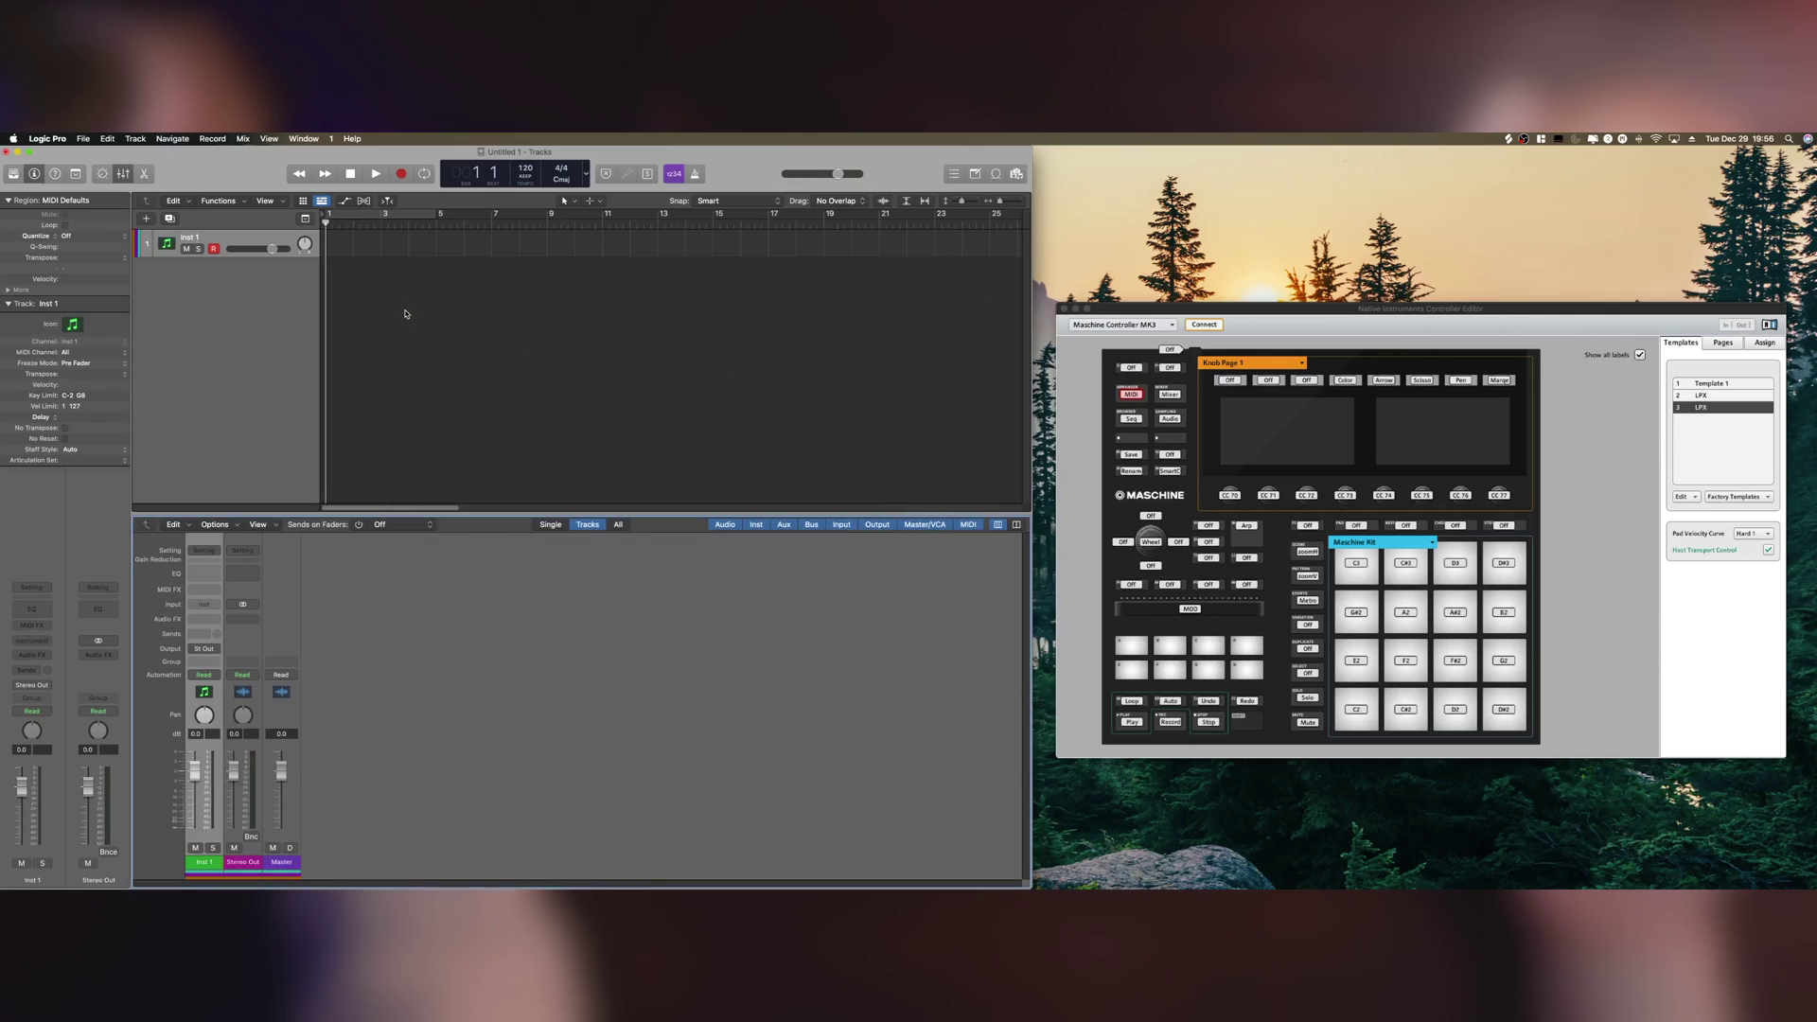
key(p)
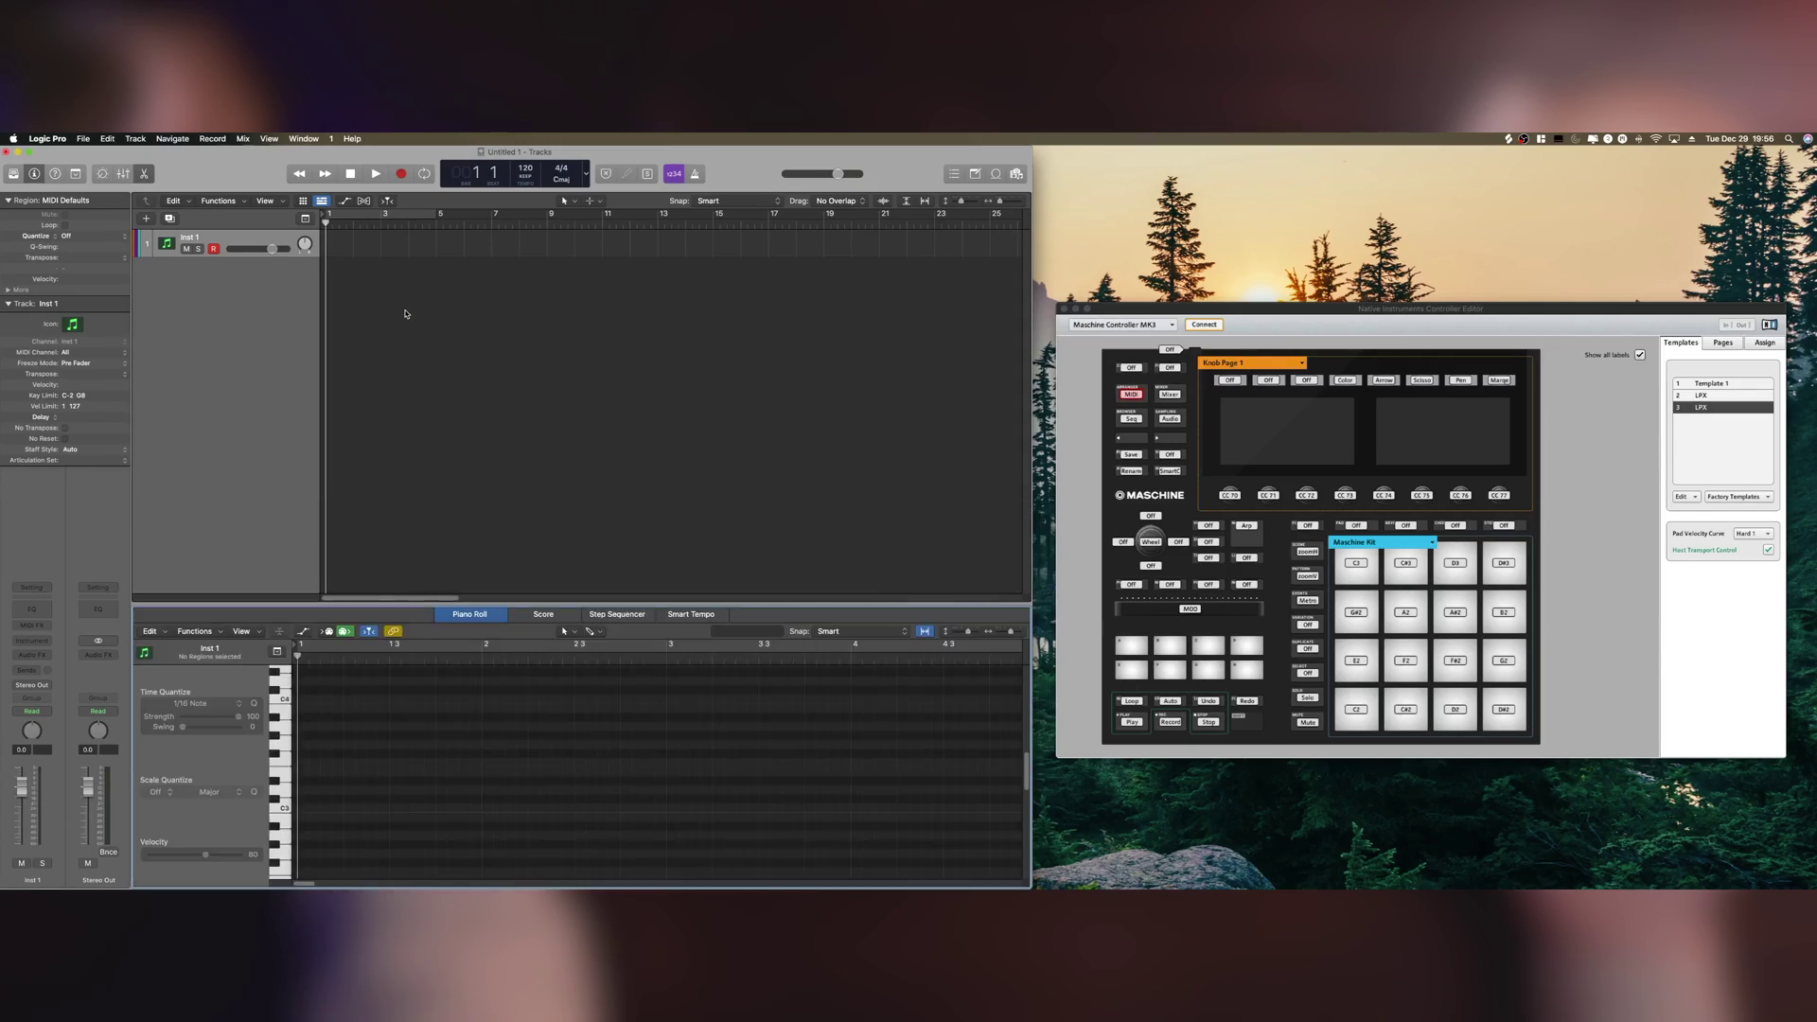
key(p)
key(p)
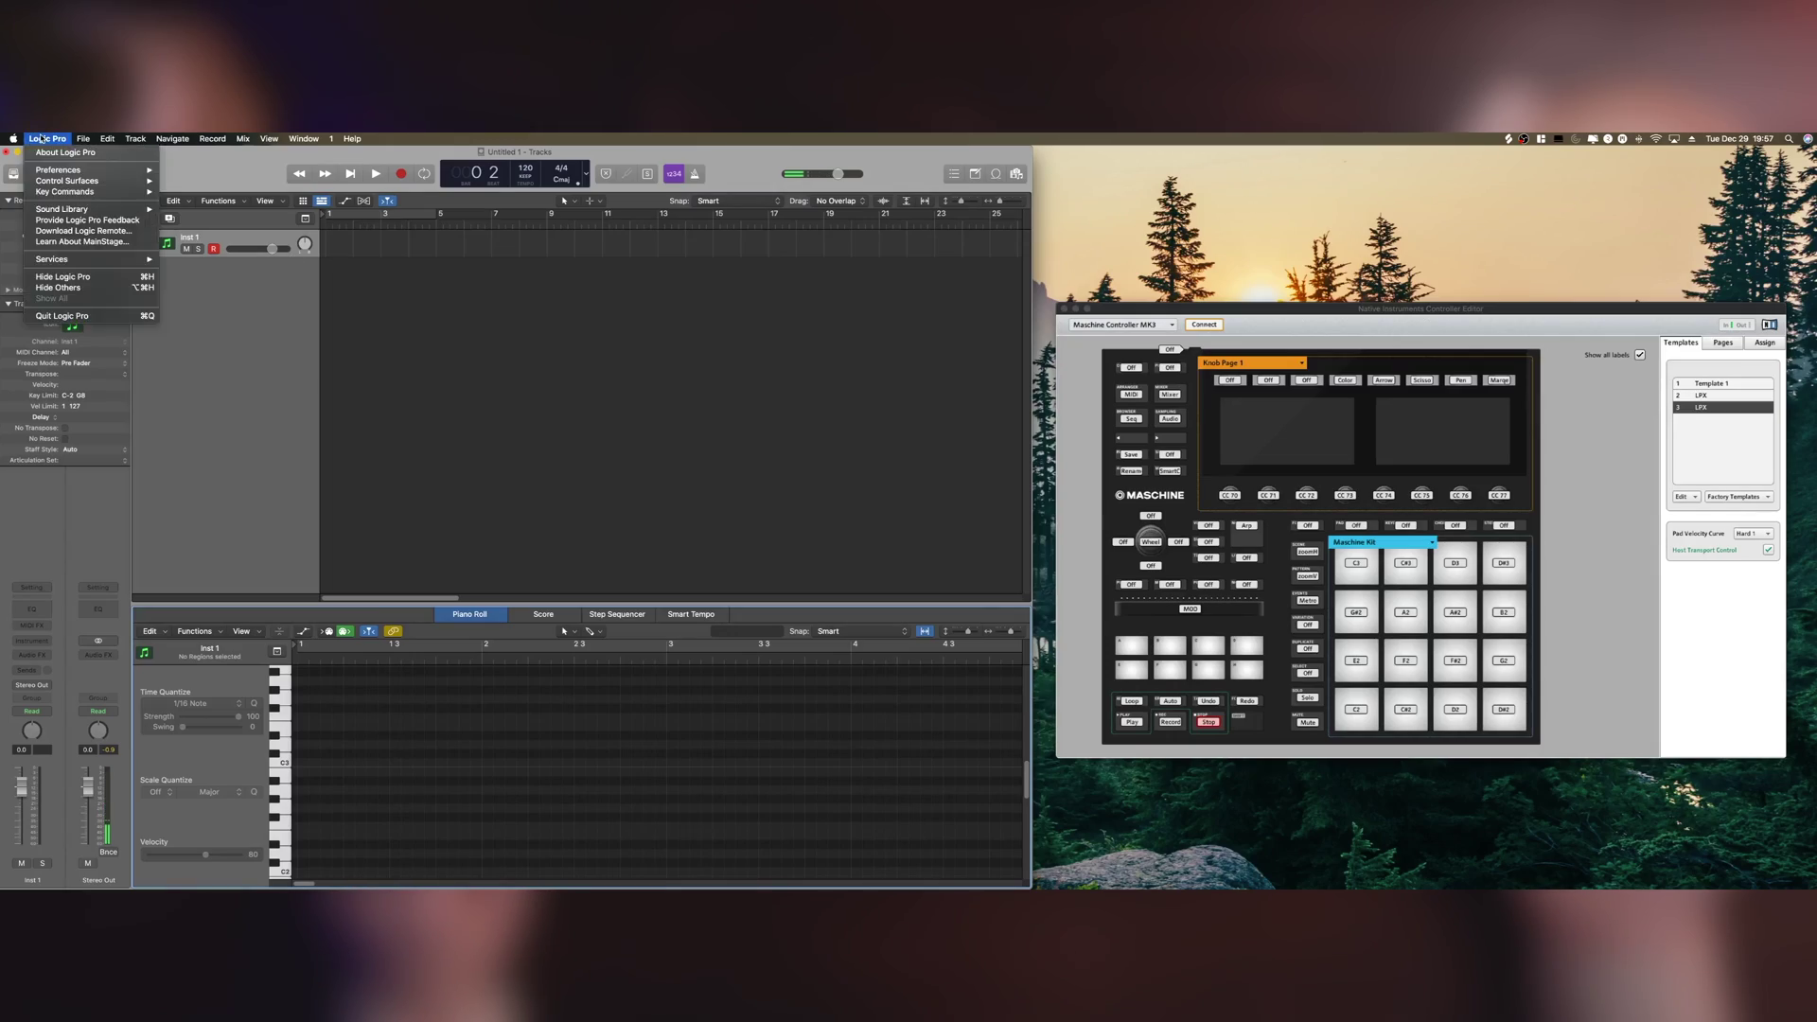
- Find the Play key command by searching 'PLAY', then start and stop playback
mouse_move(82, 195)
click(182, 203)
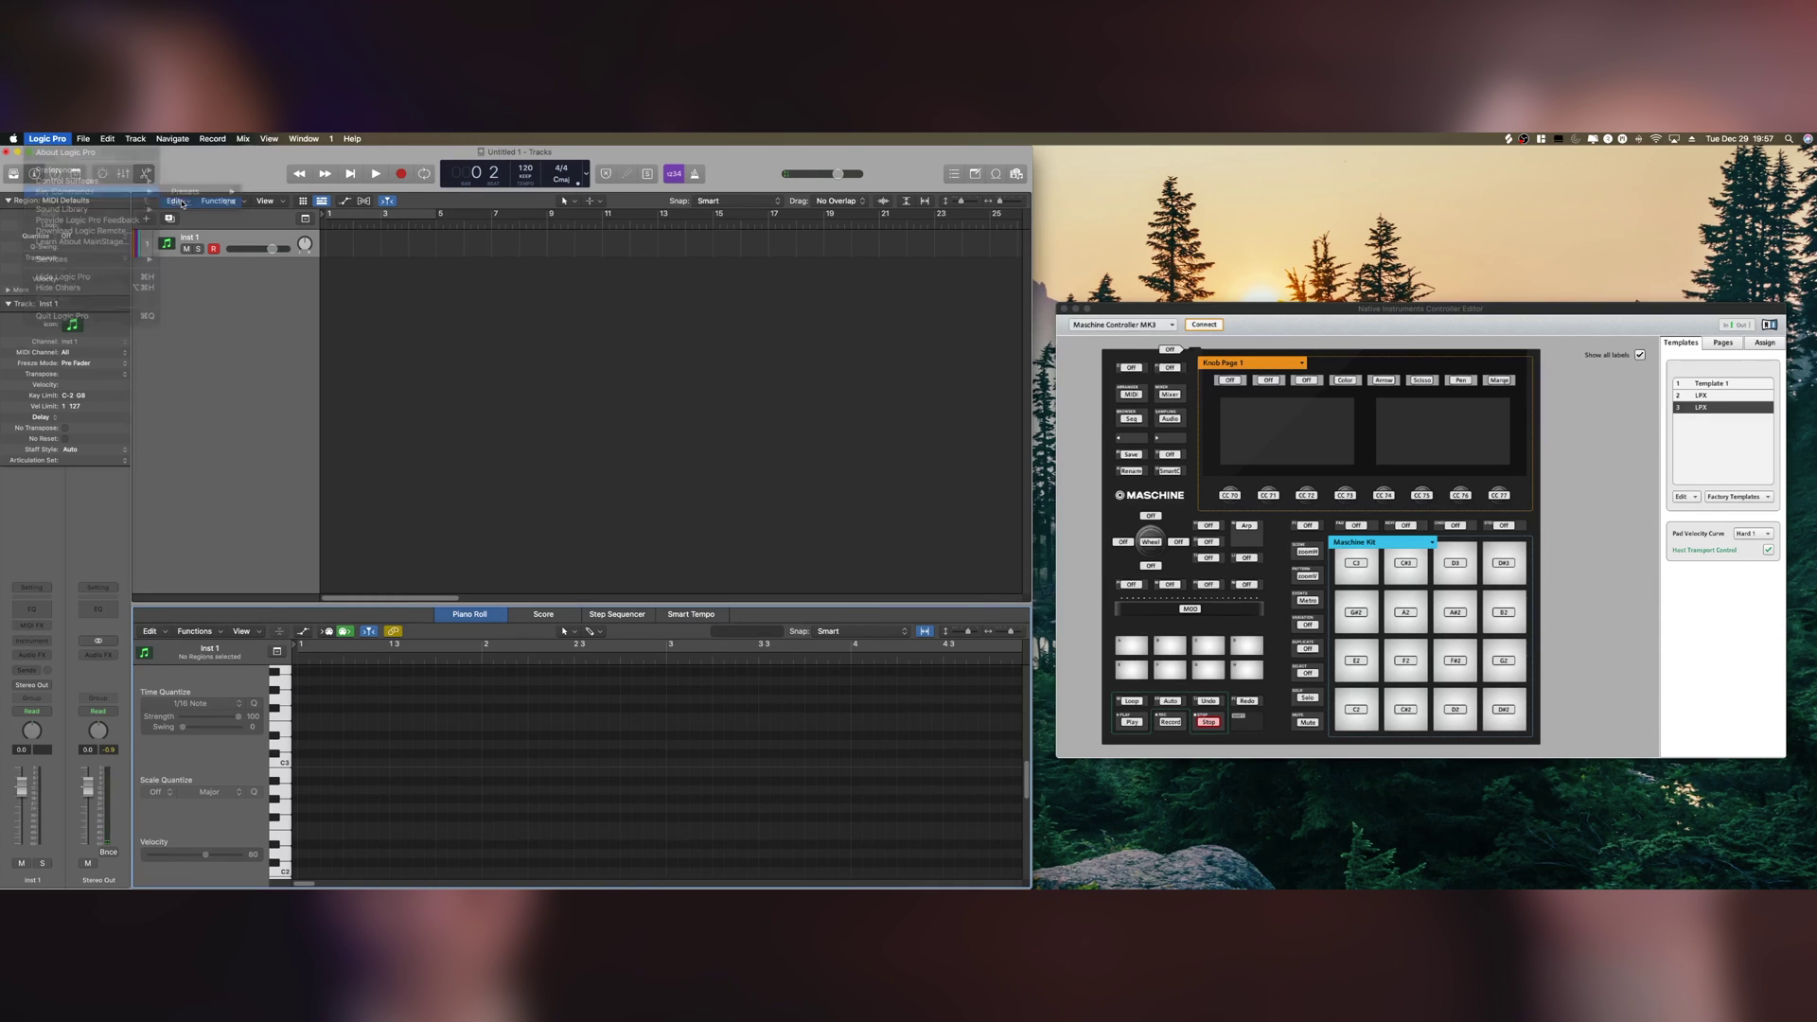
click(969, 335)
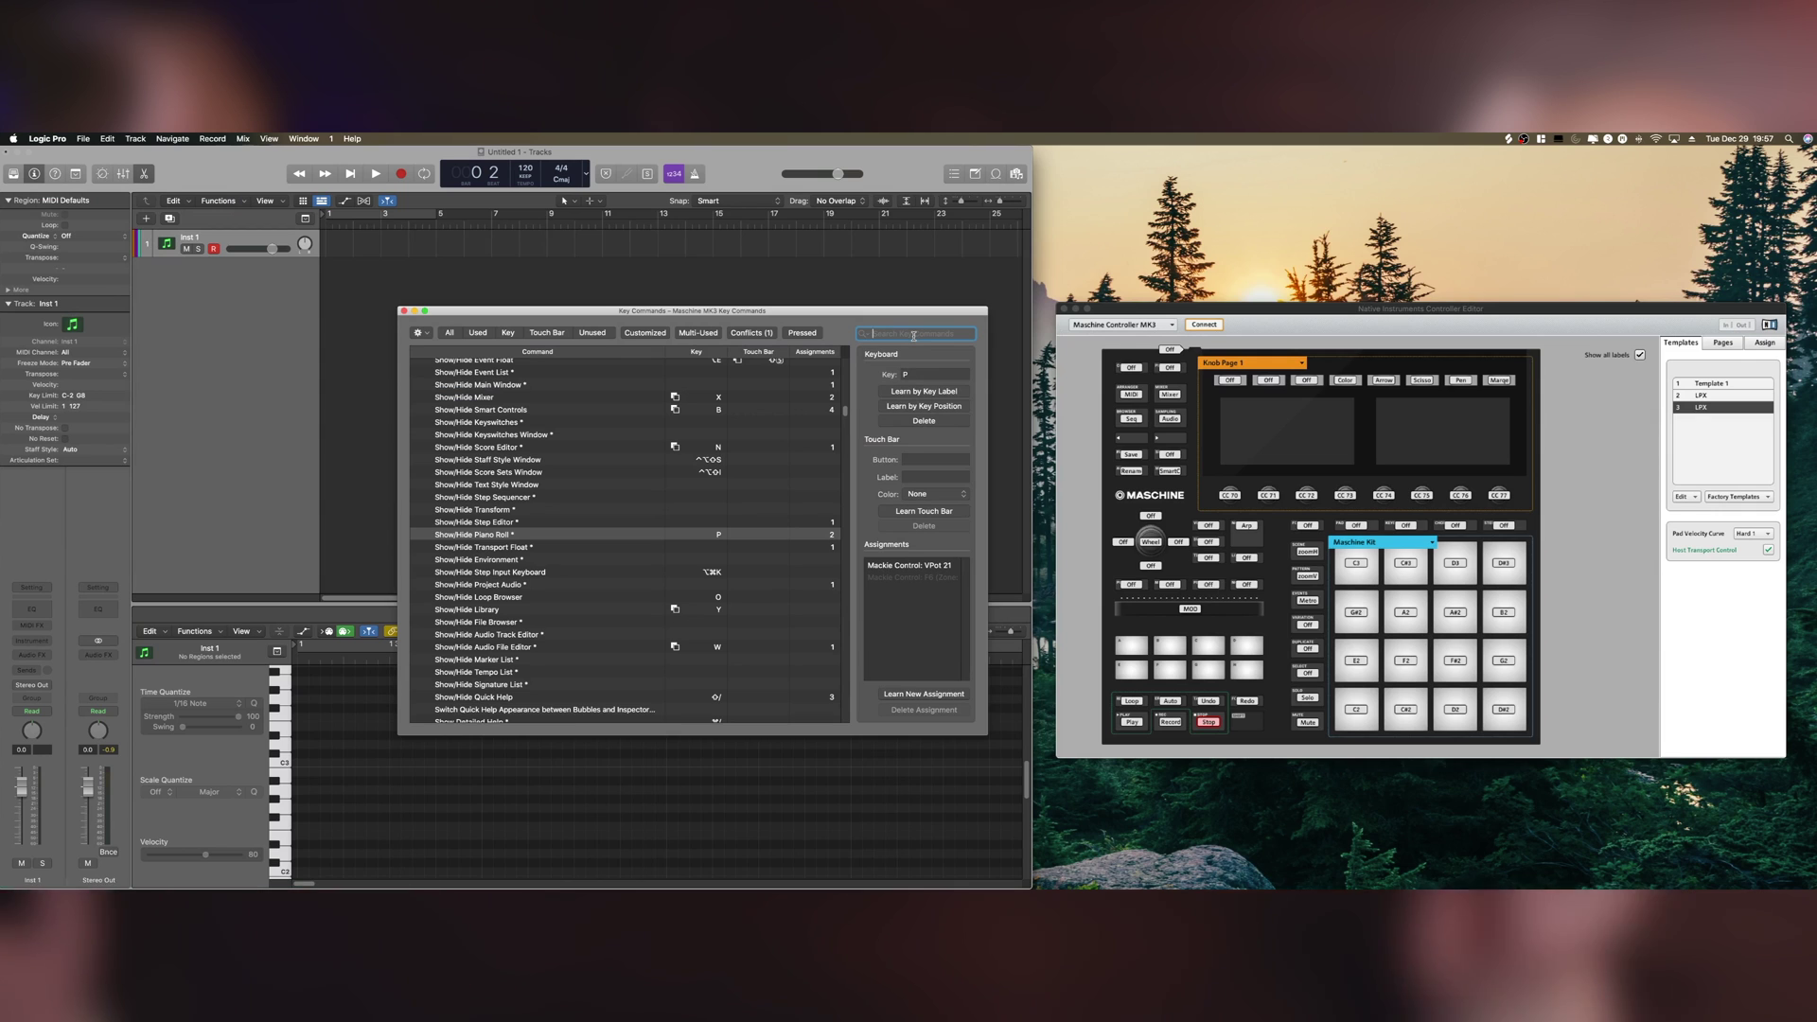
text(P)
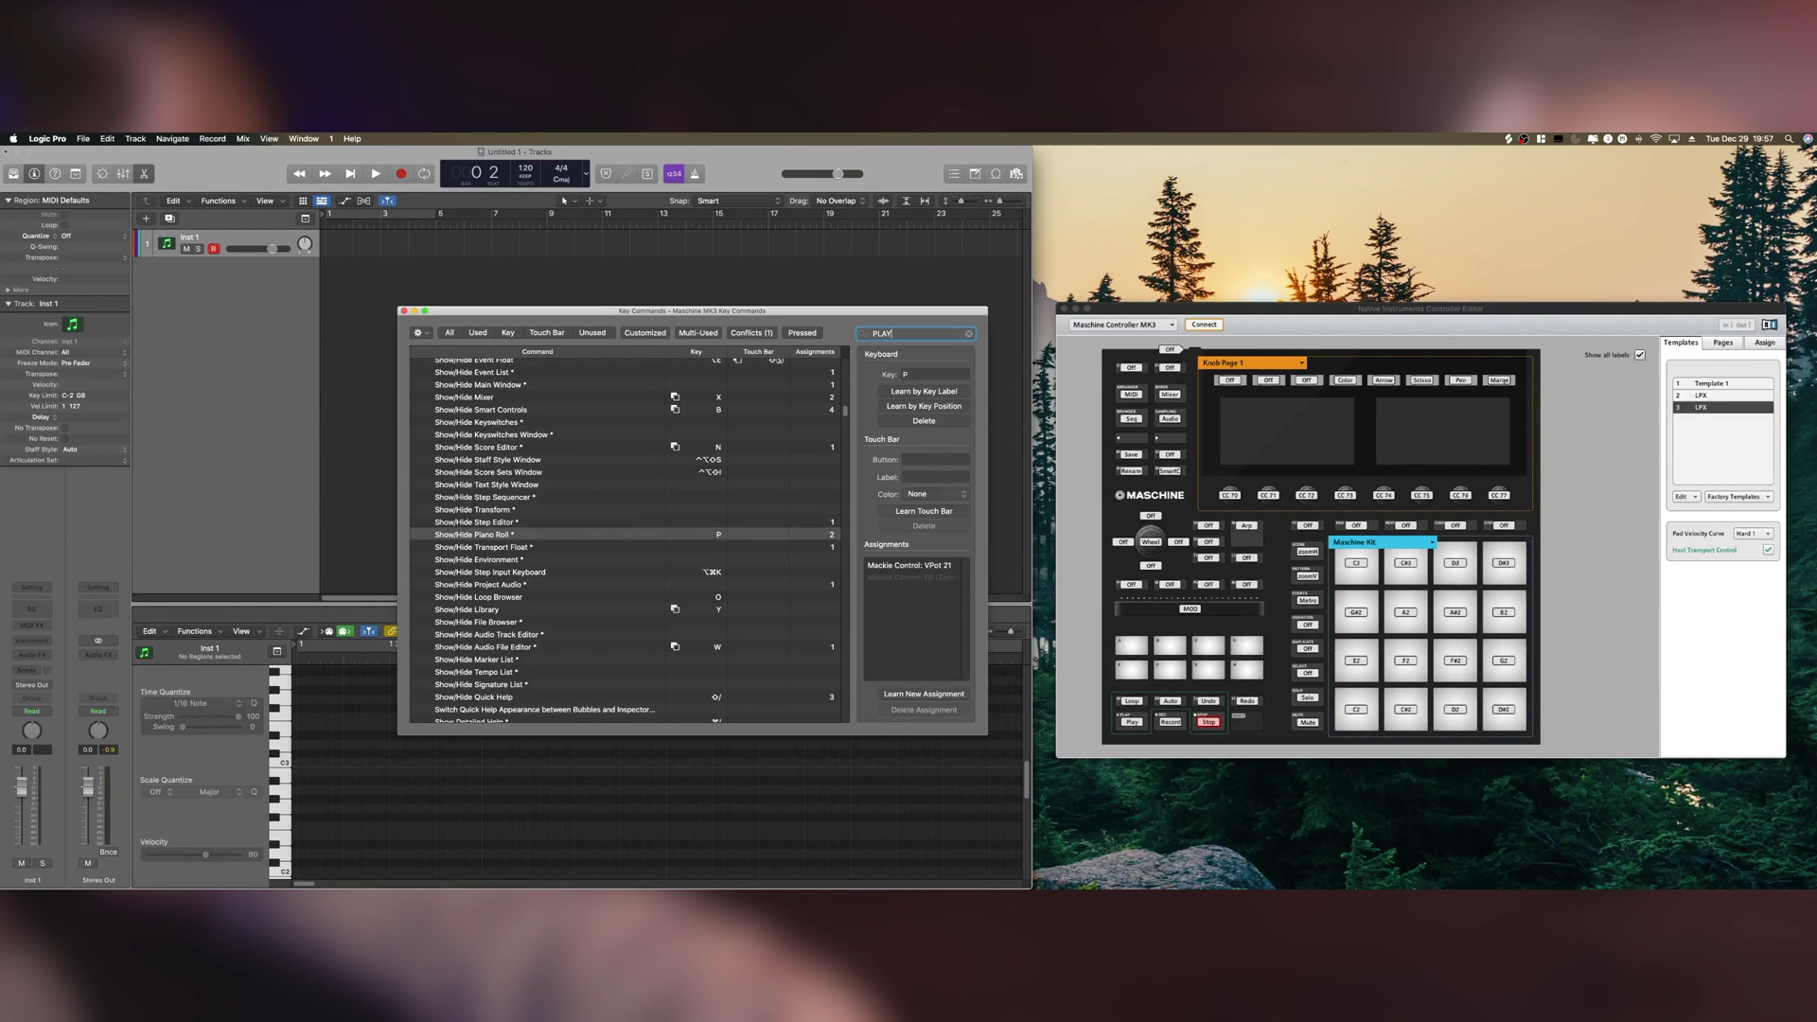
text(LAY)
click(564, 407)
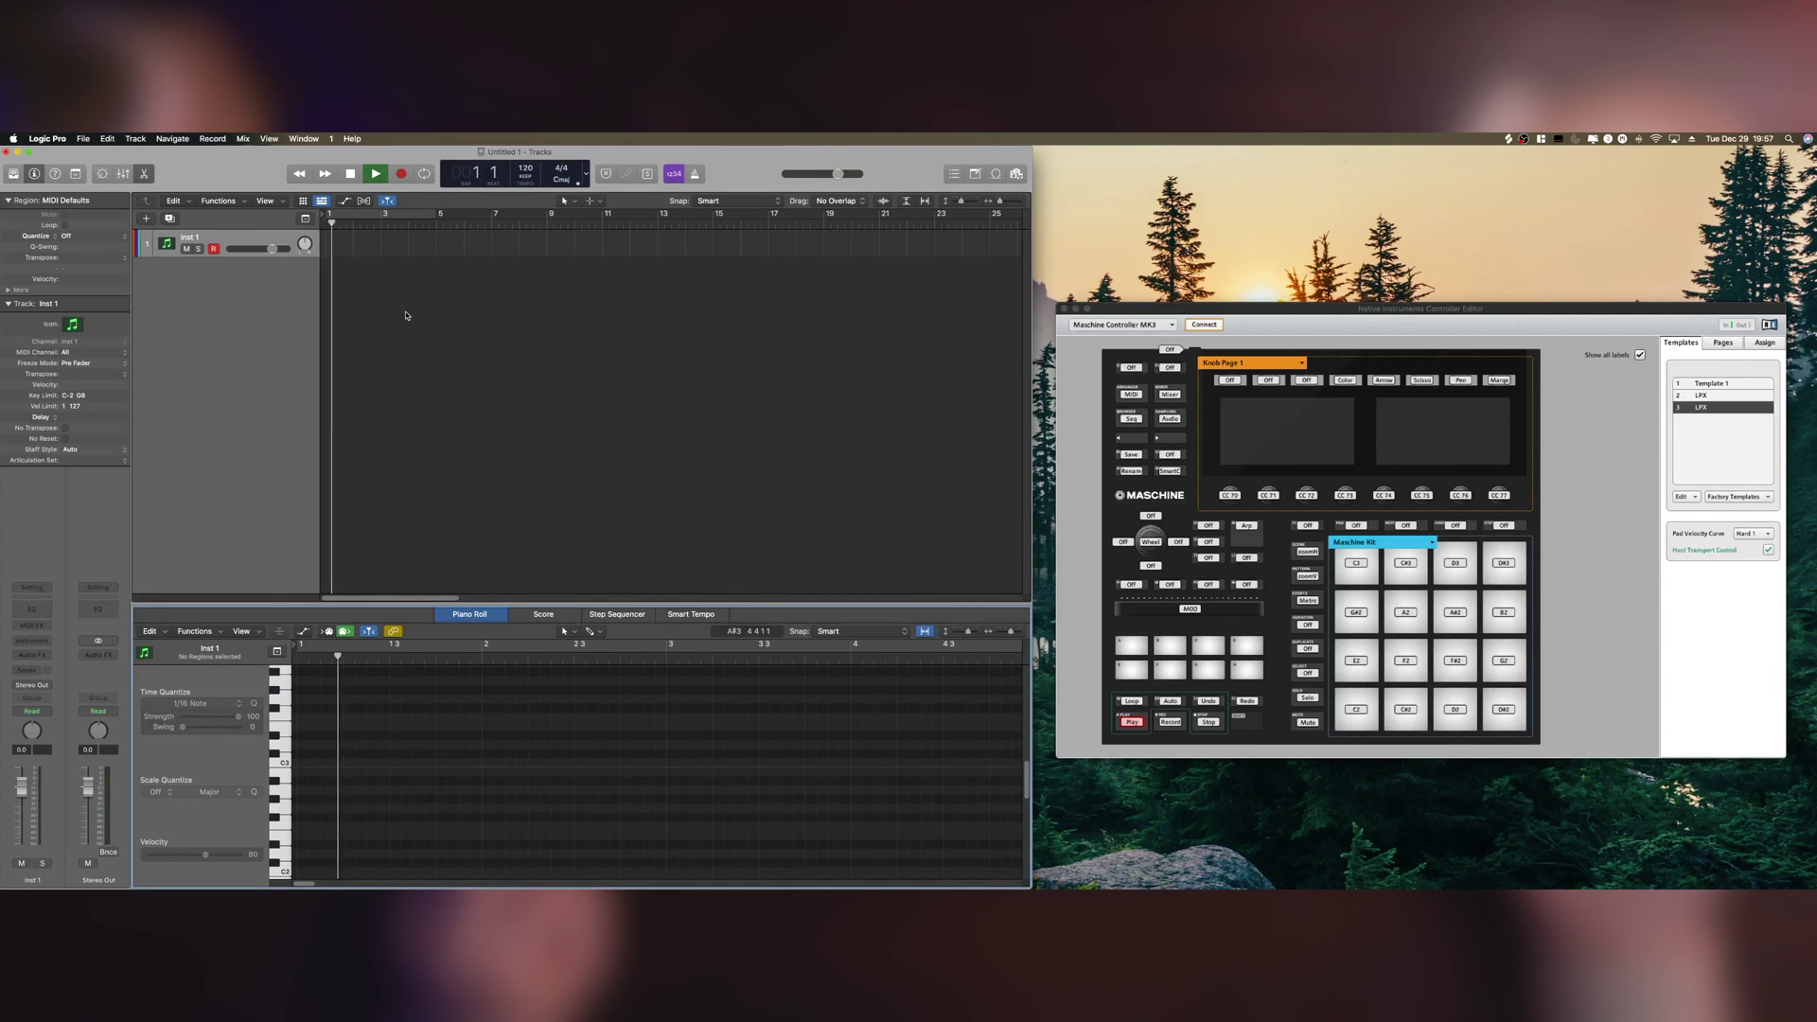
key(space)
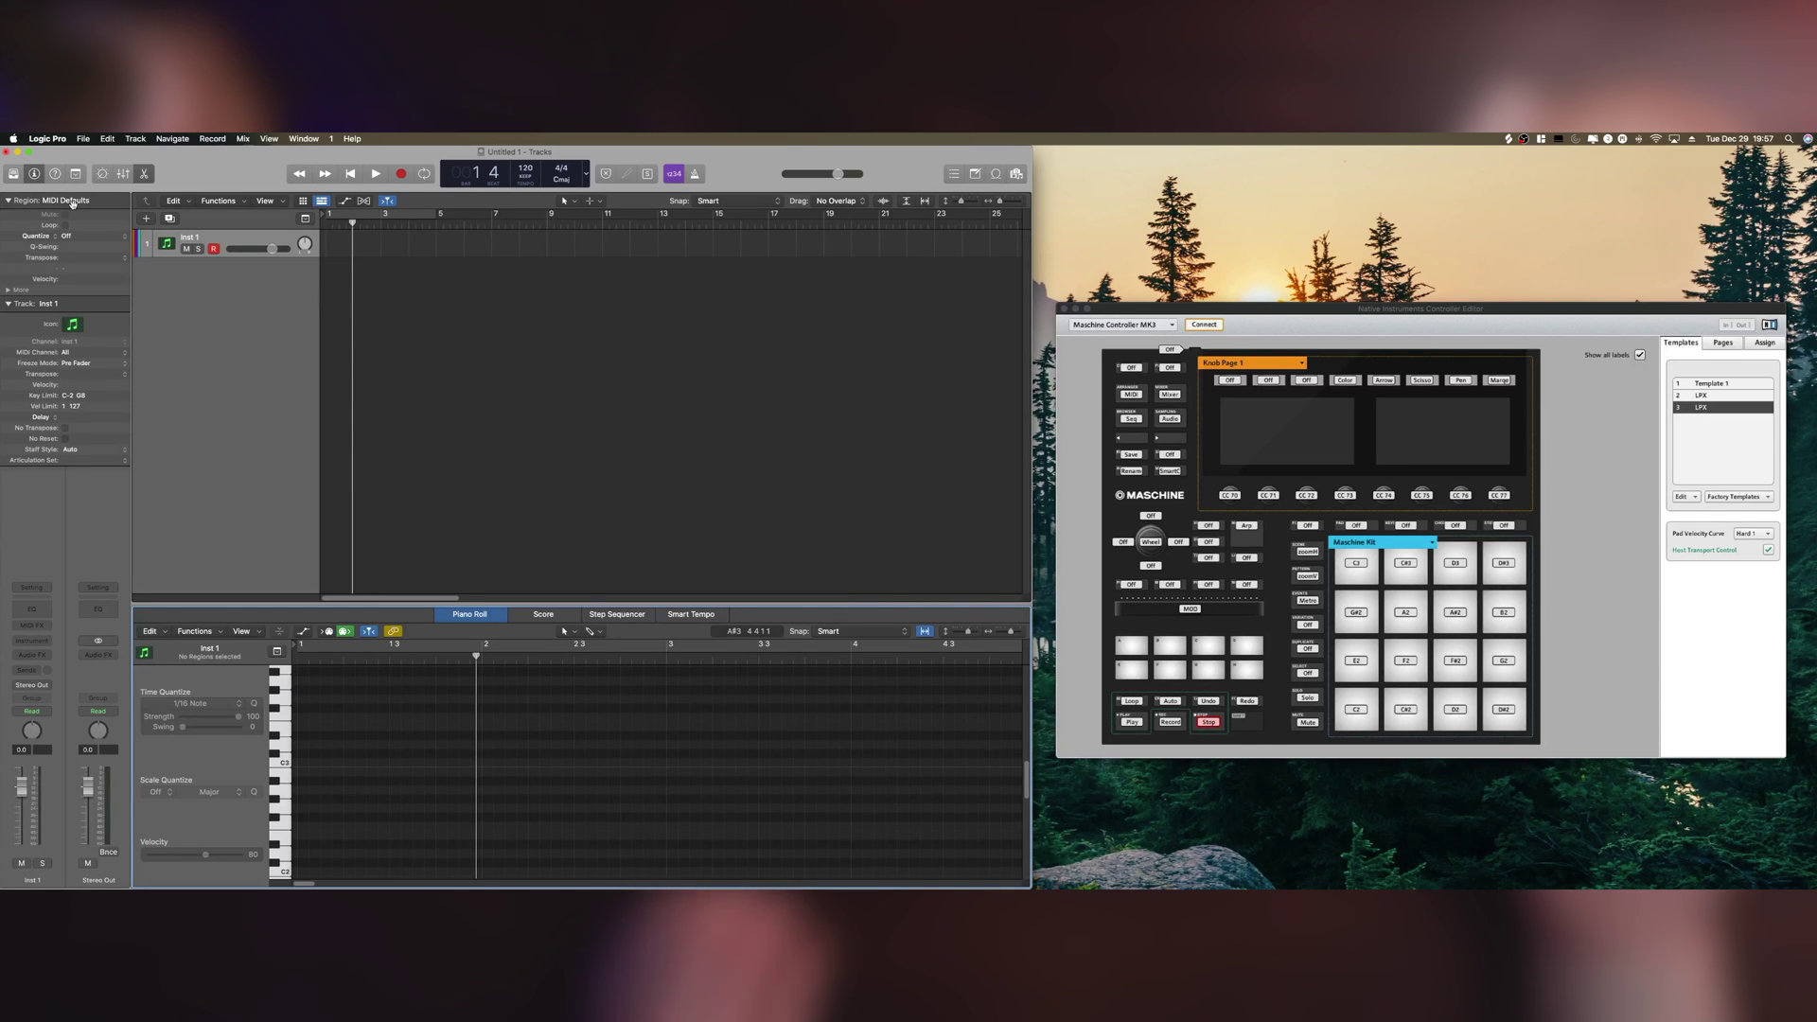
click(47, 138)
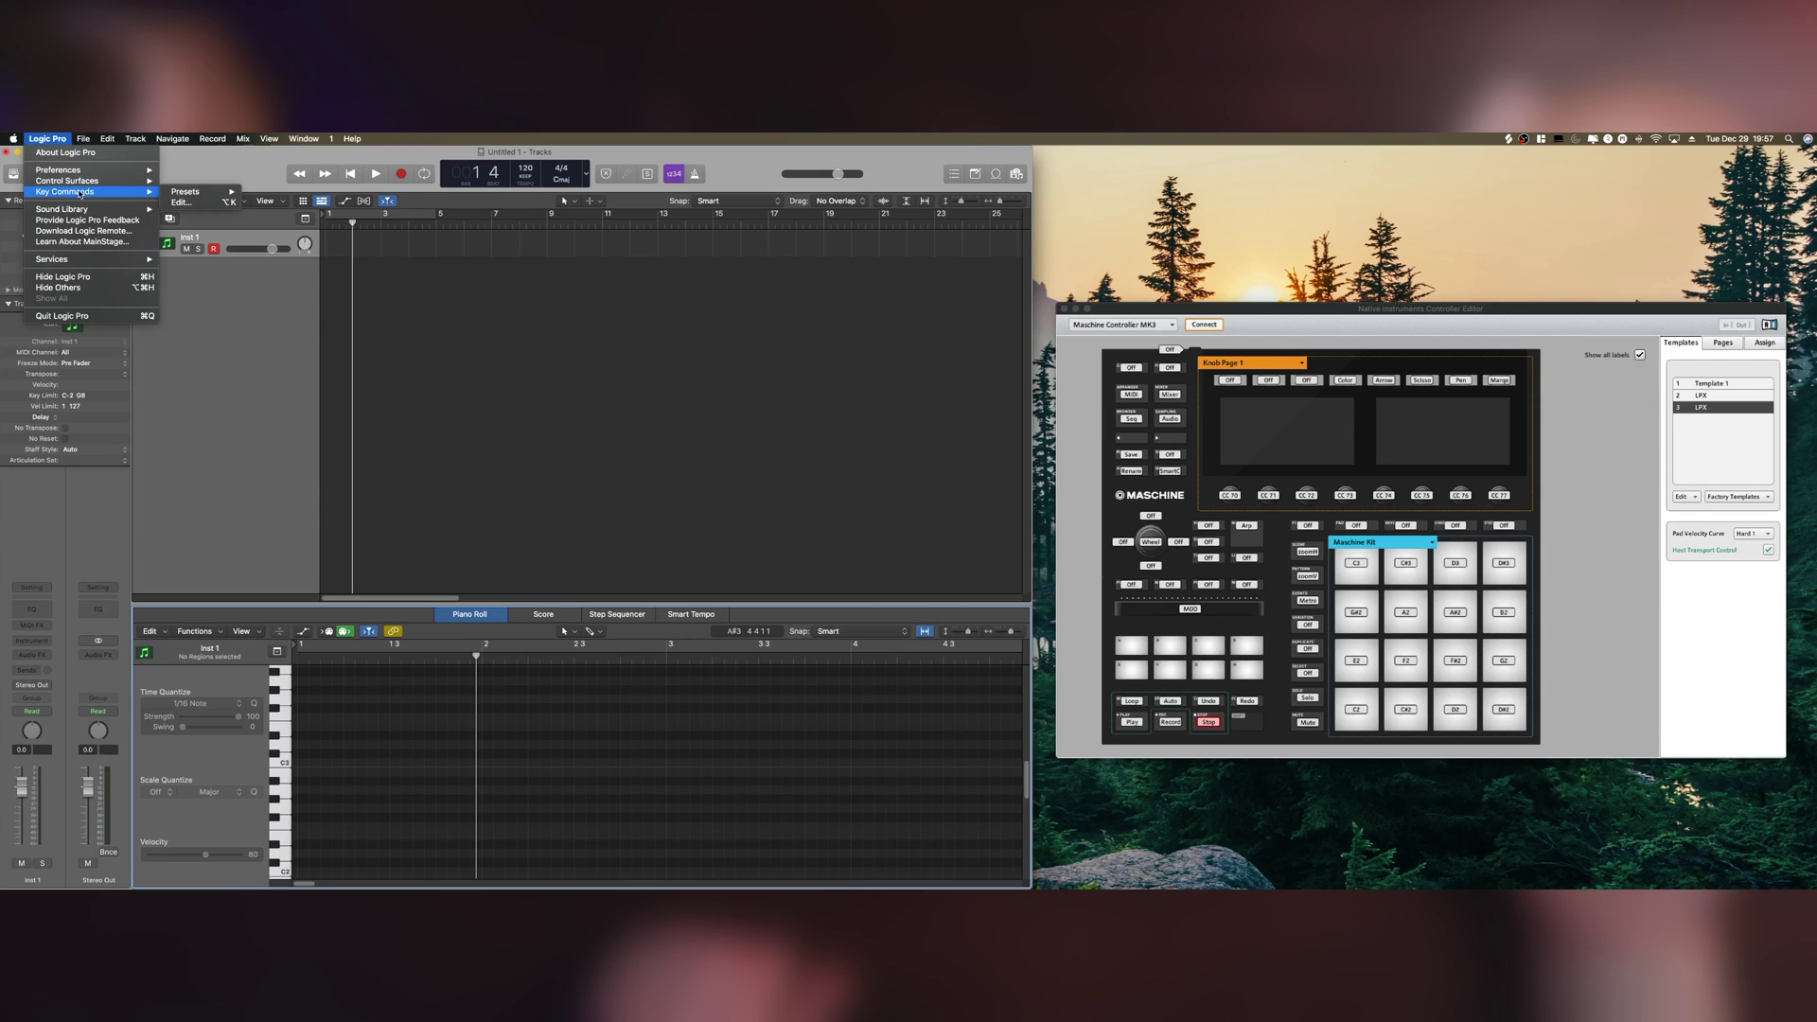
- Select Toggle Metronome Click in Key Commands and learn a controller button for it
click(533, 245)
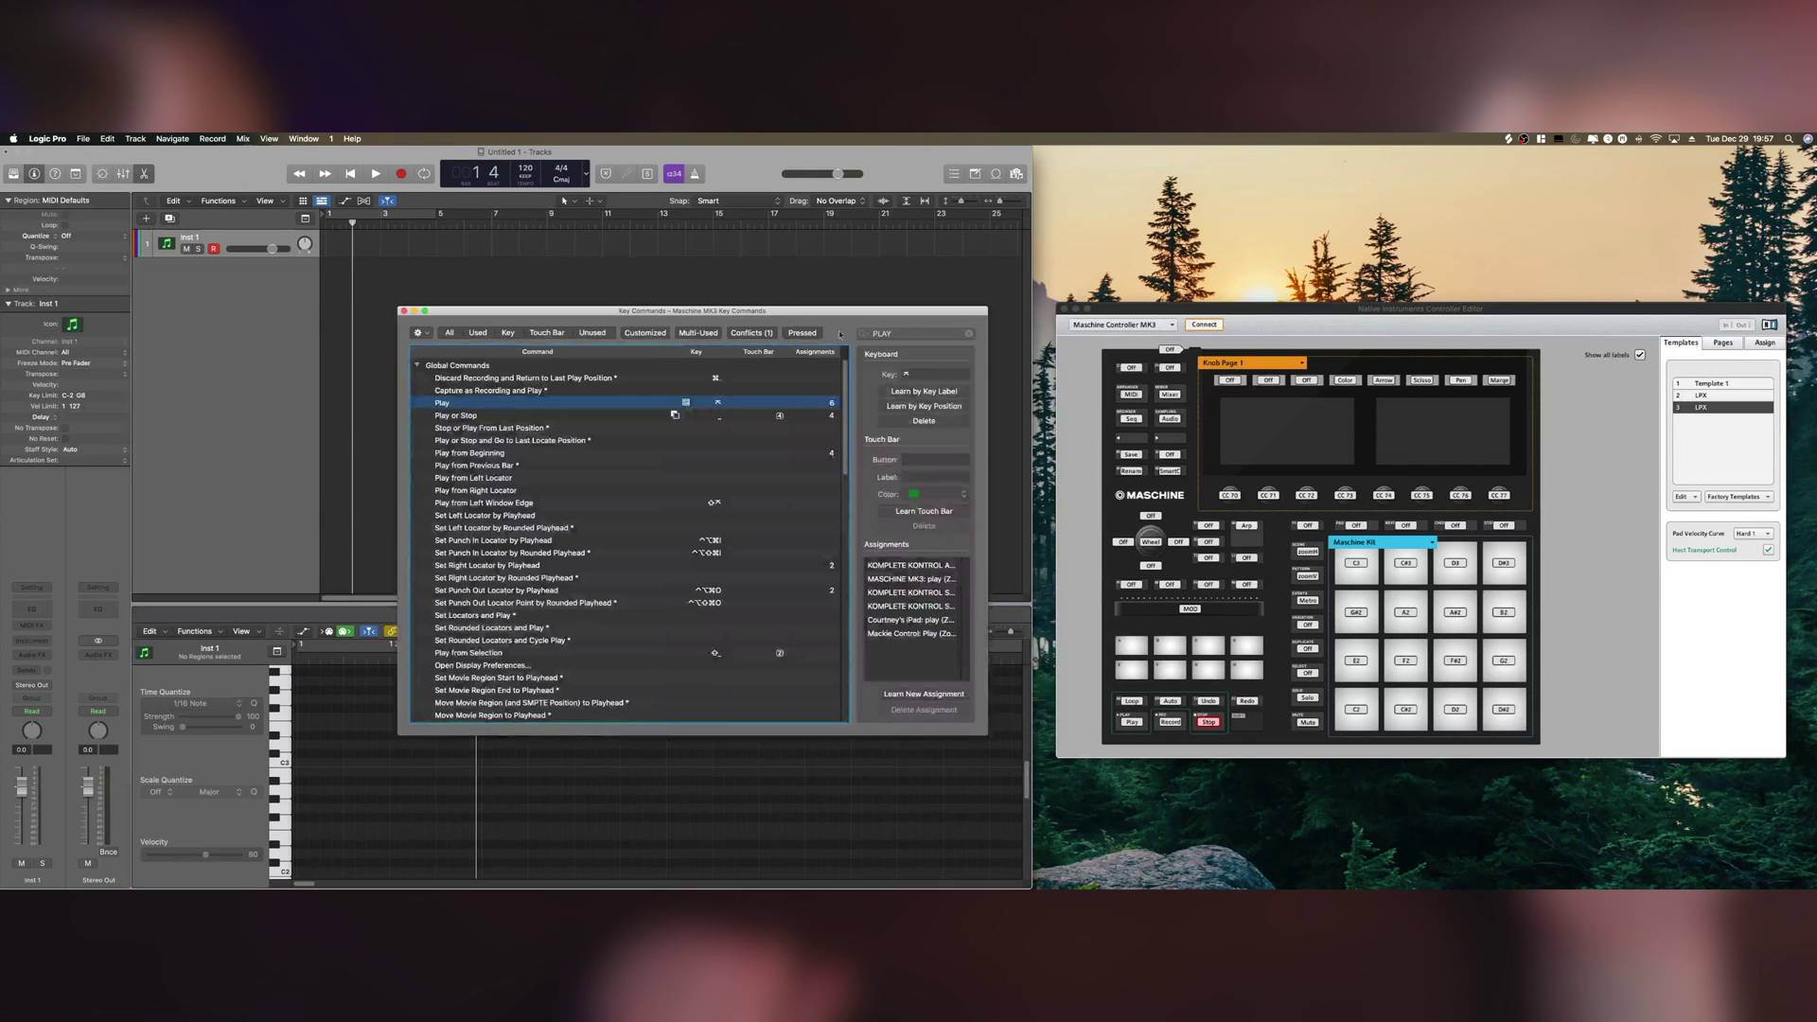
click(967, 335)
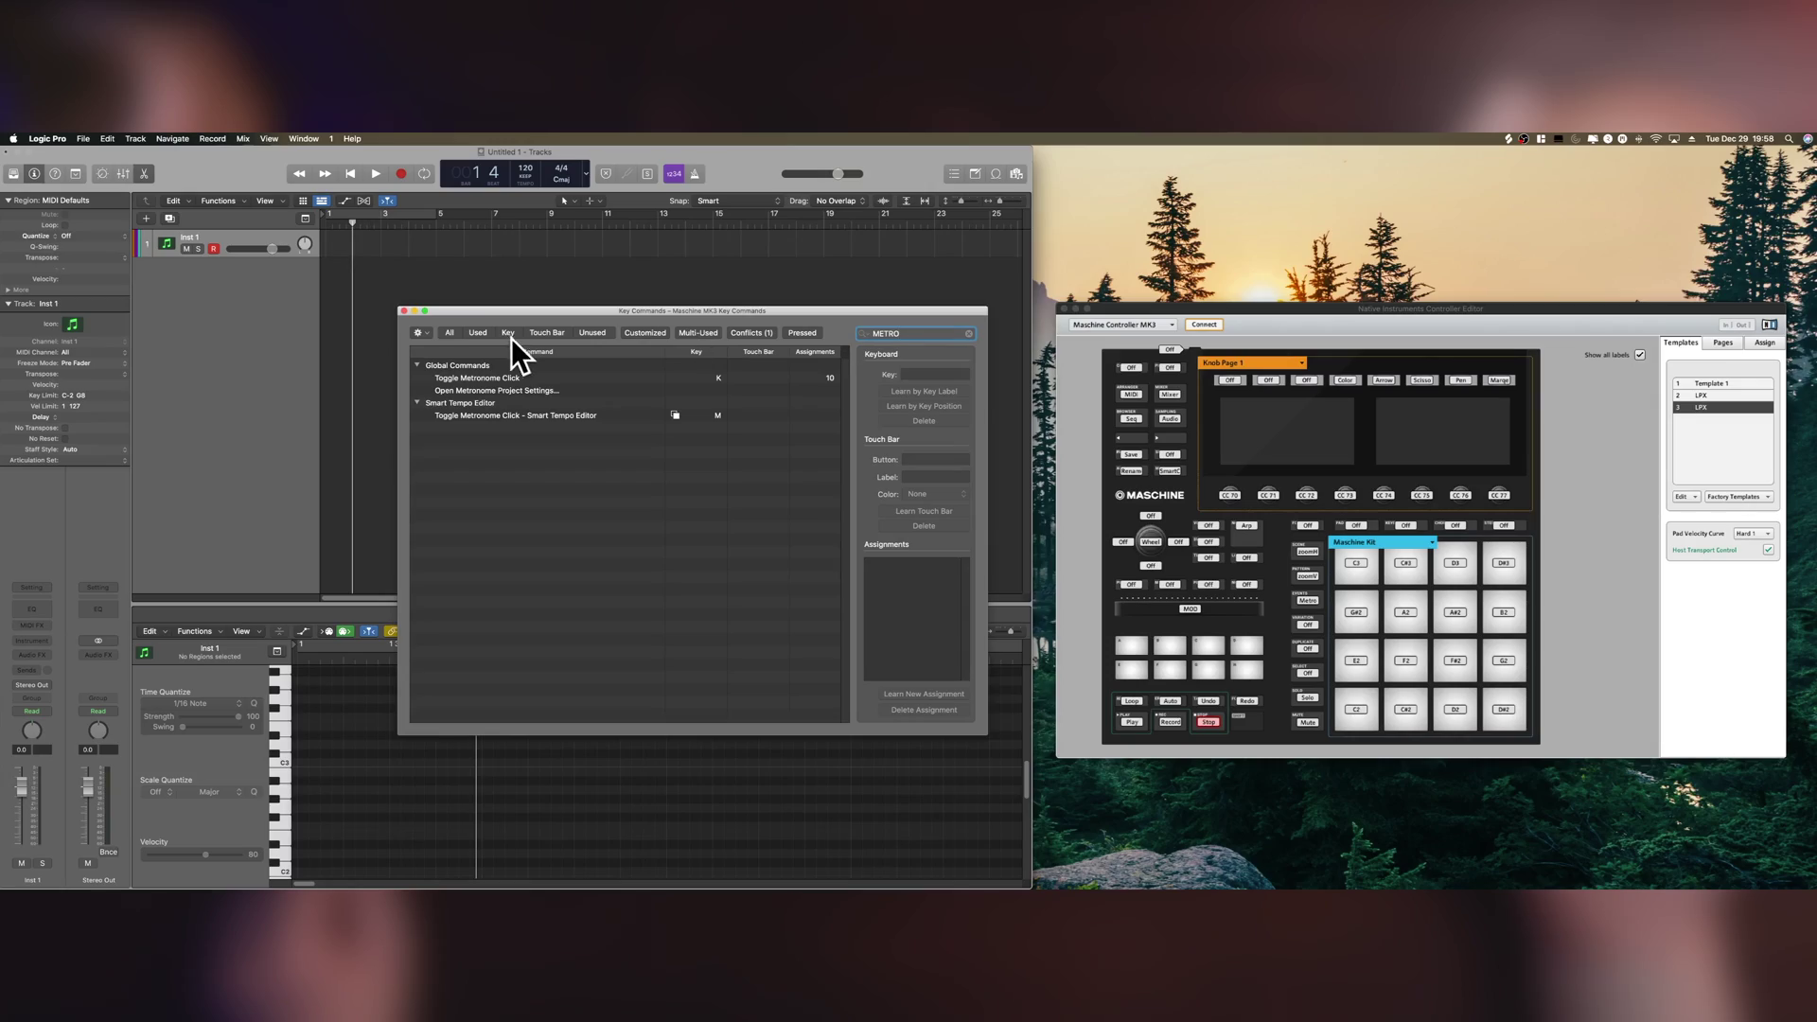
click(492, 380)
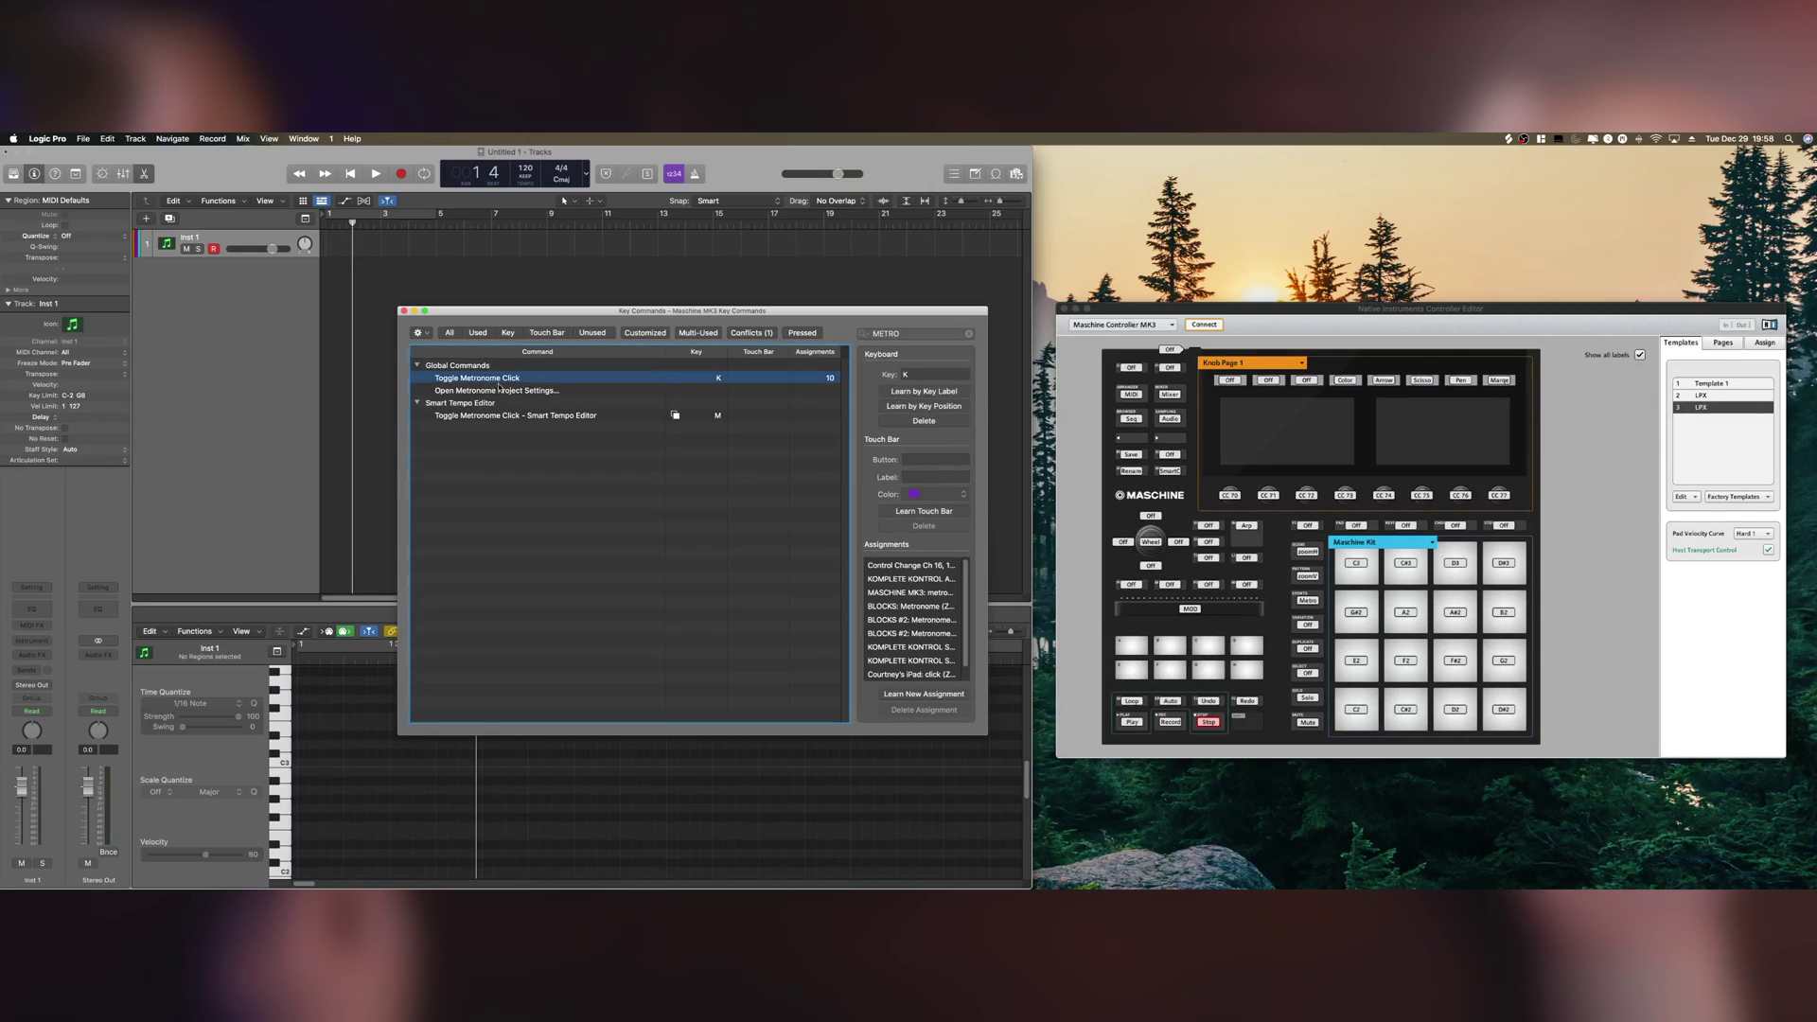
click(906, 695)
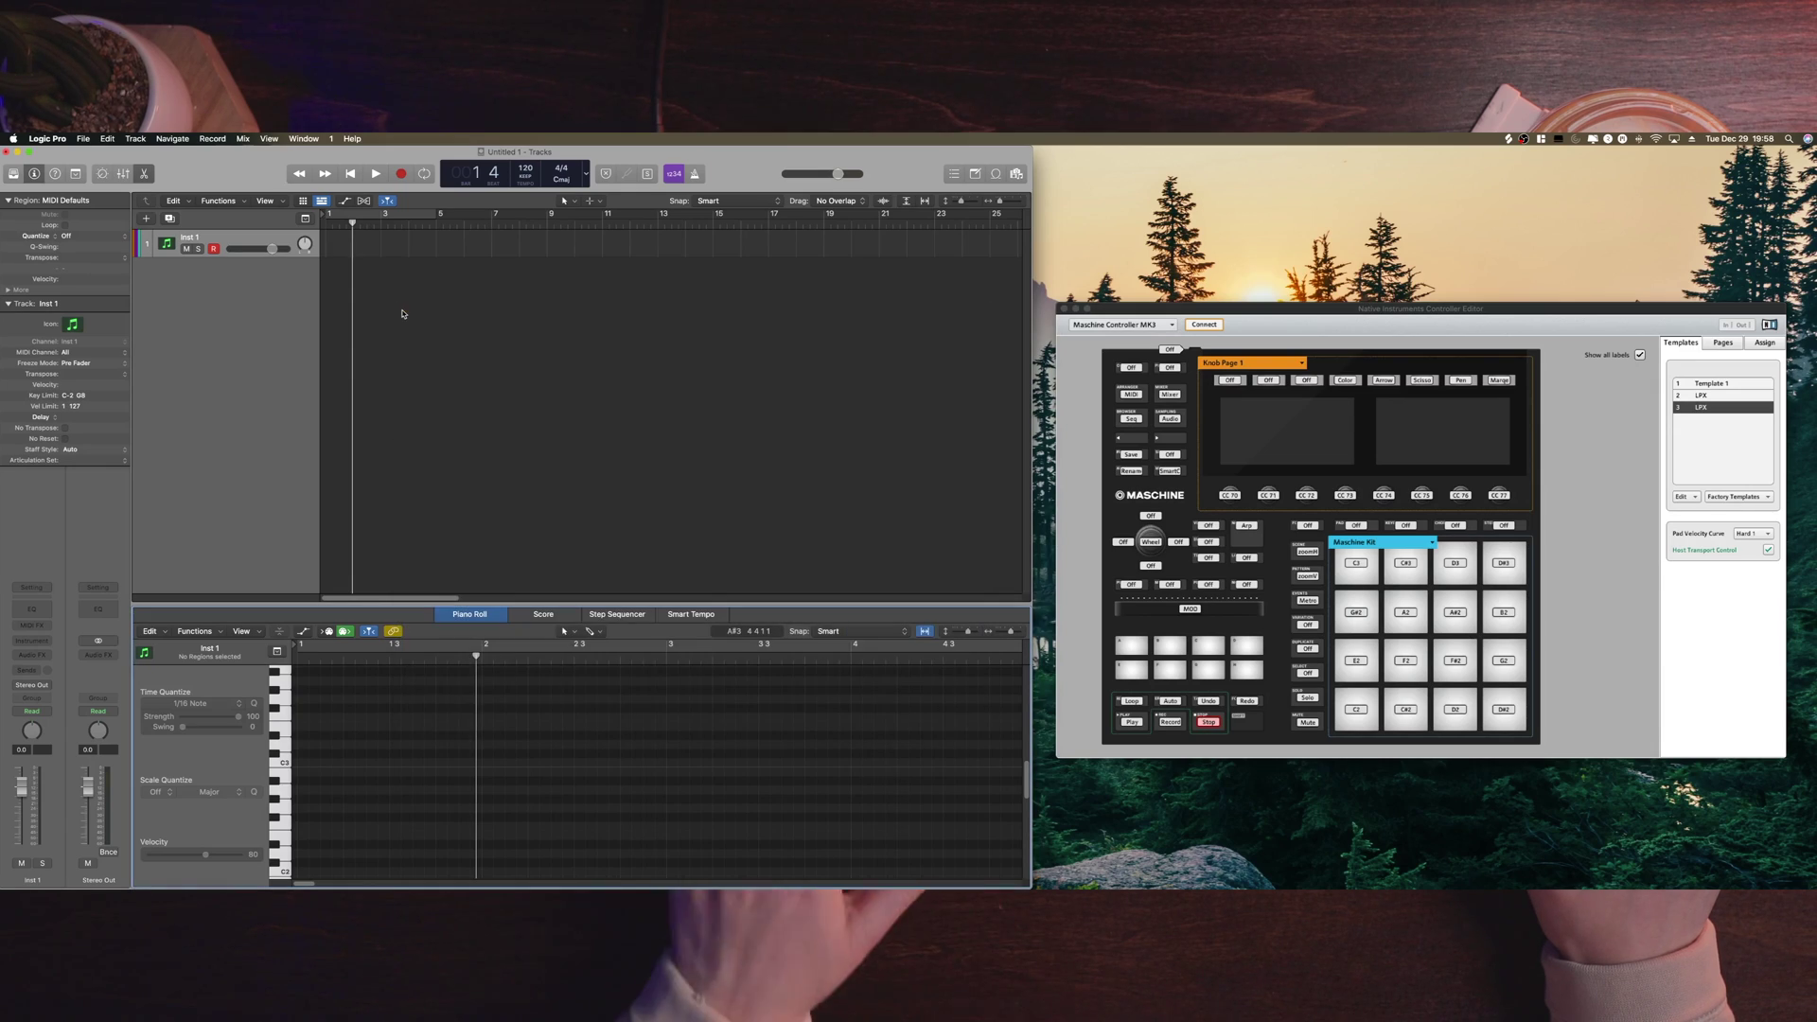
- Turn on the metronome click from the control bar
click(696, 174)
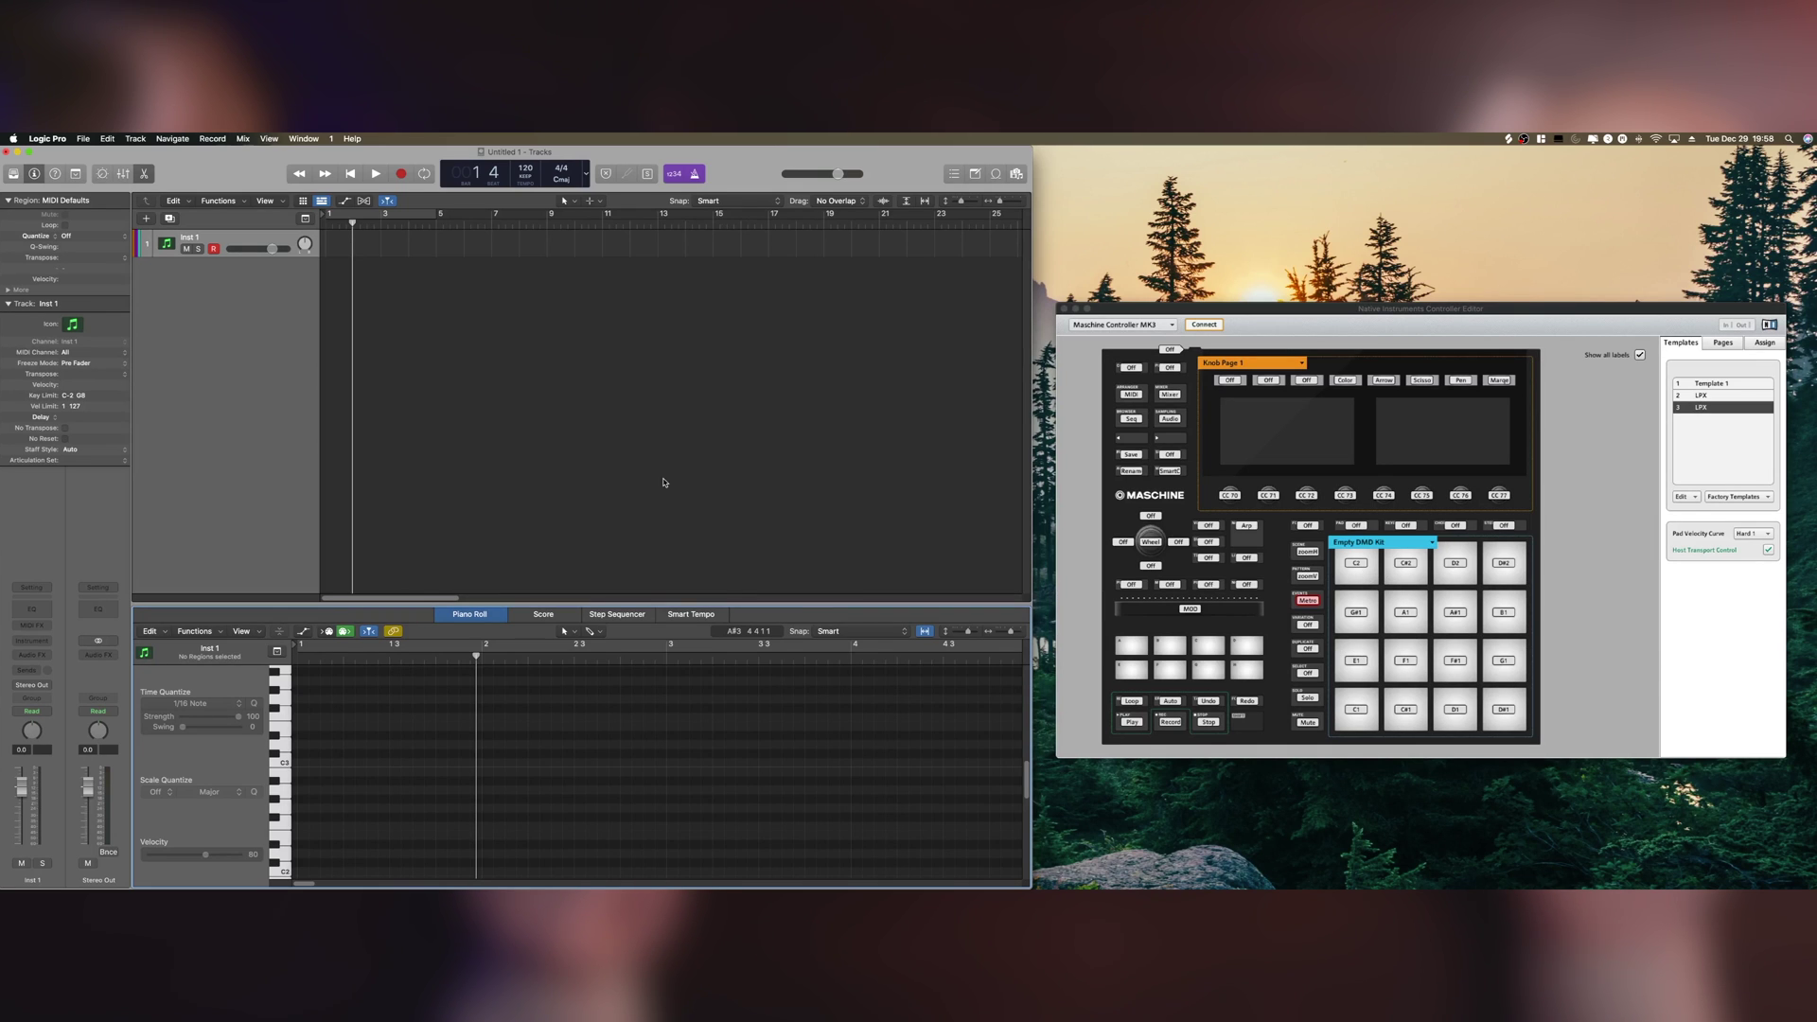
click(40, 641)
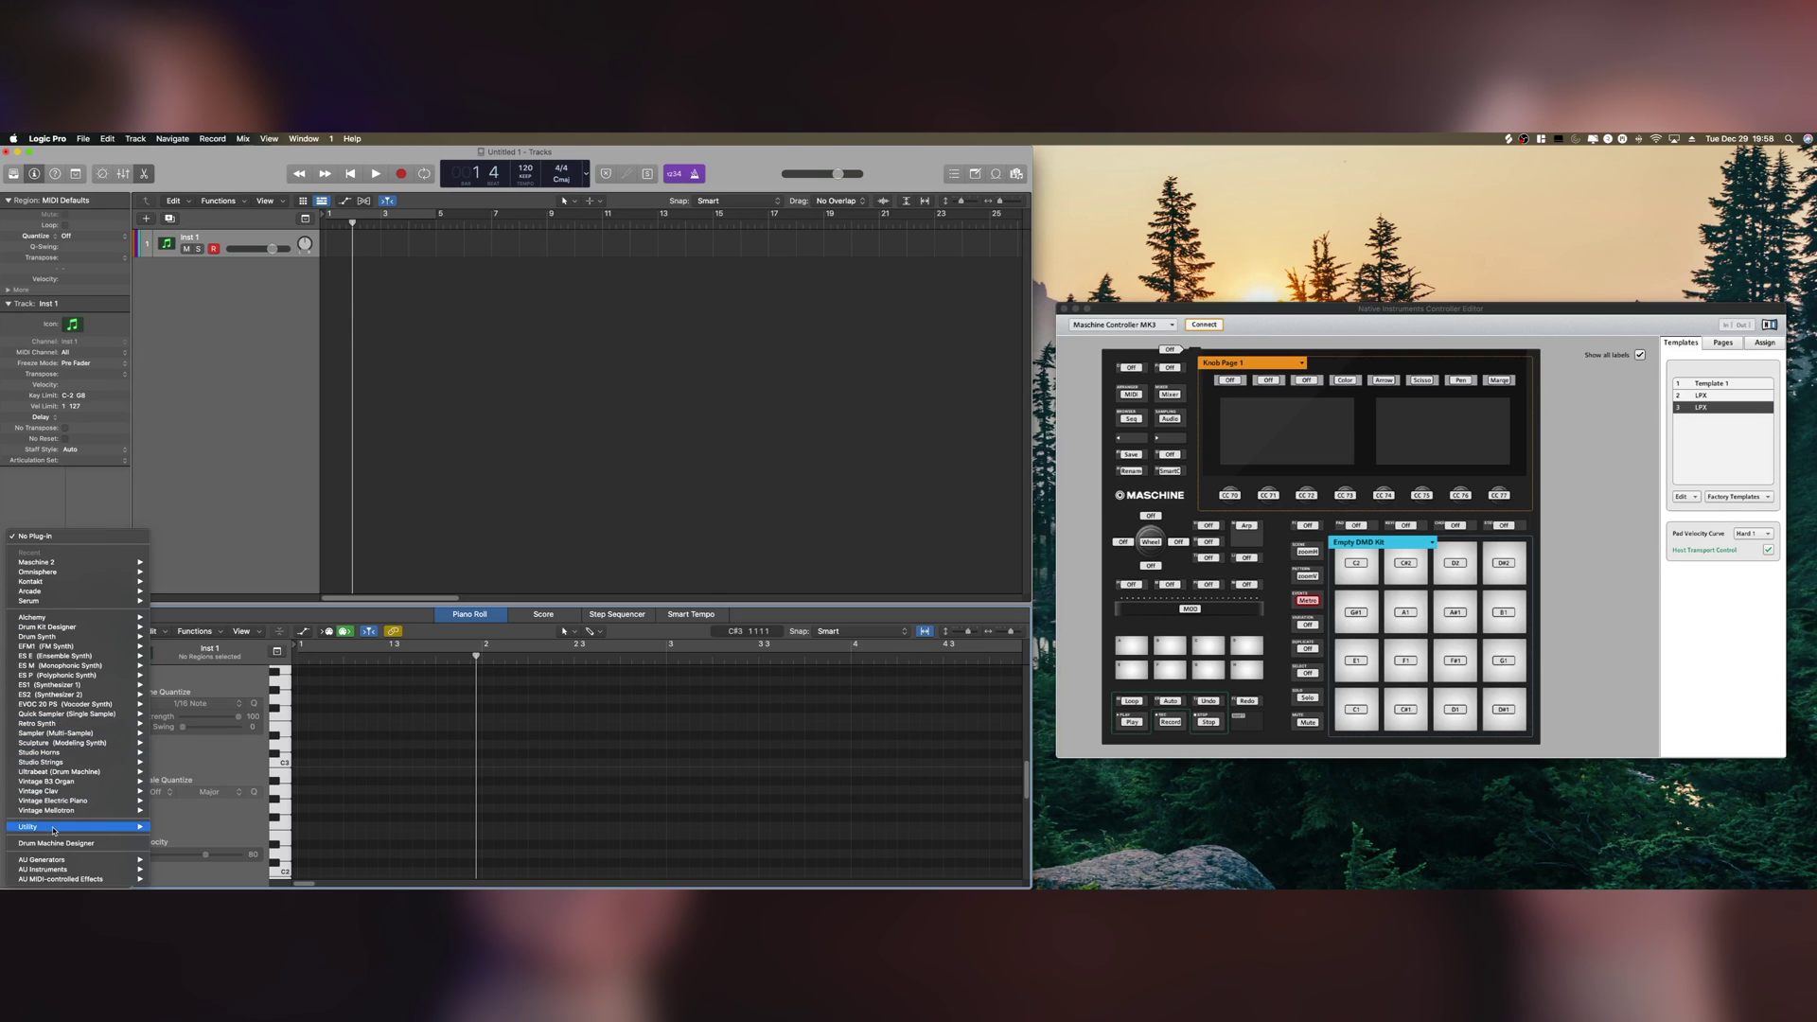
- Load Drum Machine Designer on the Inst 1 track to create an Empty Kit
click(55, 844)
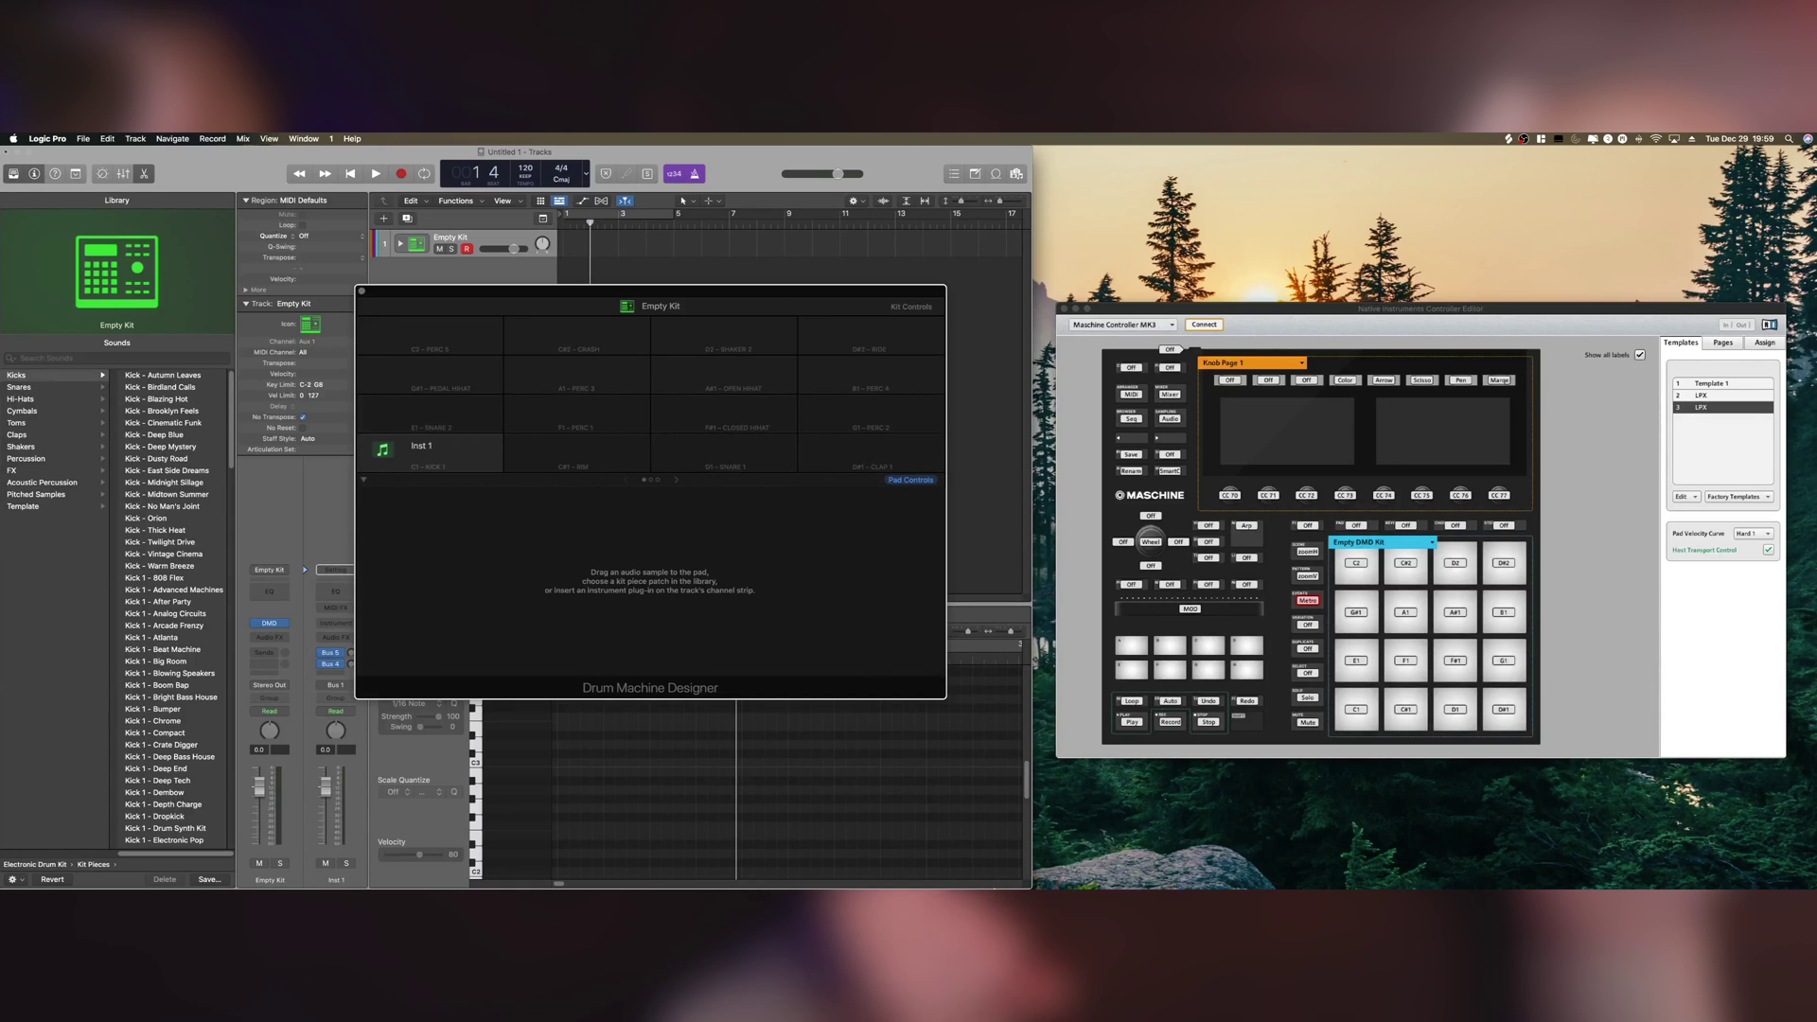
mouse_move(1110, 866)
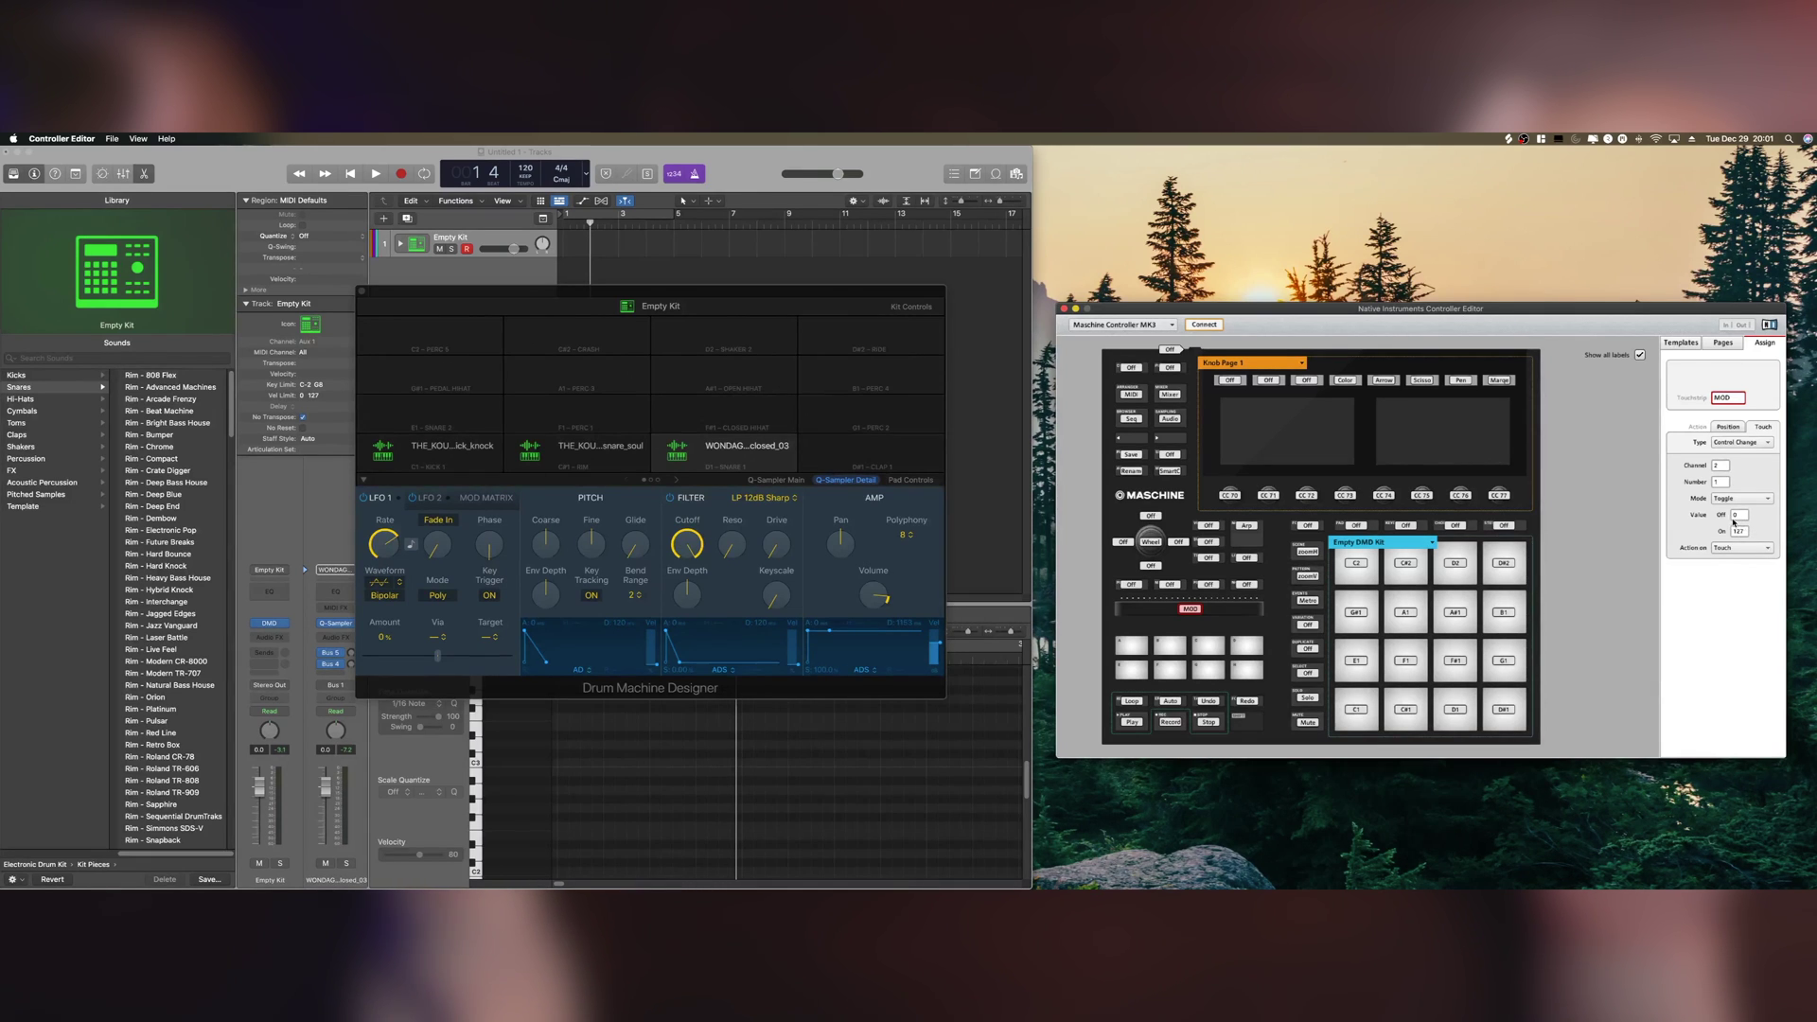
- Show Logic Pro's toolbar row above the tracks area
text(27)
click(75, 175)
click(75, 175)
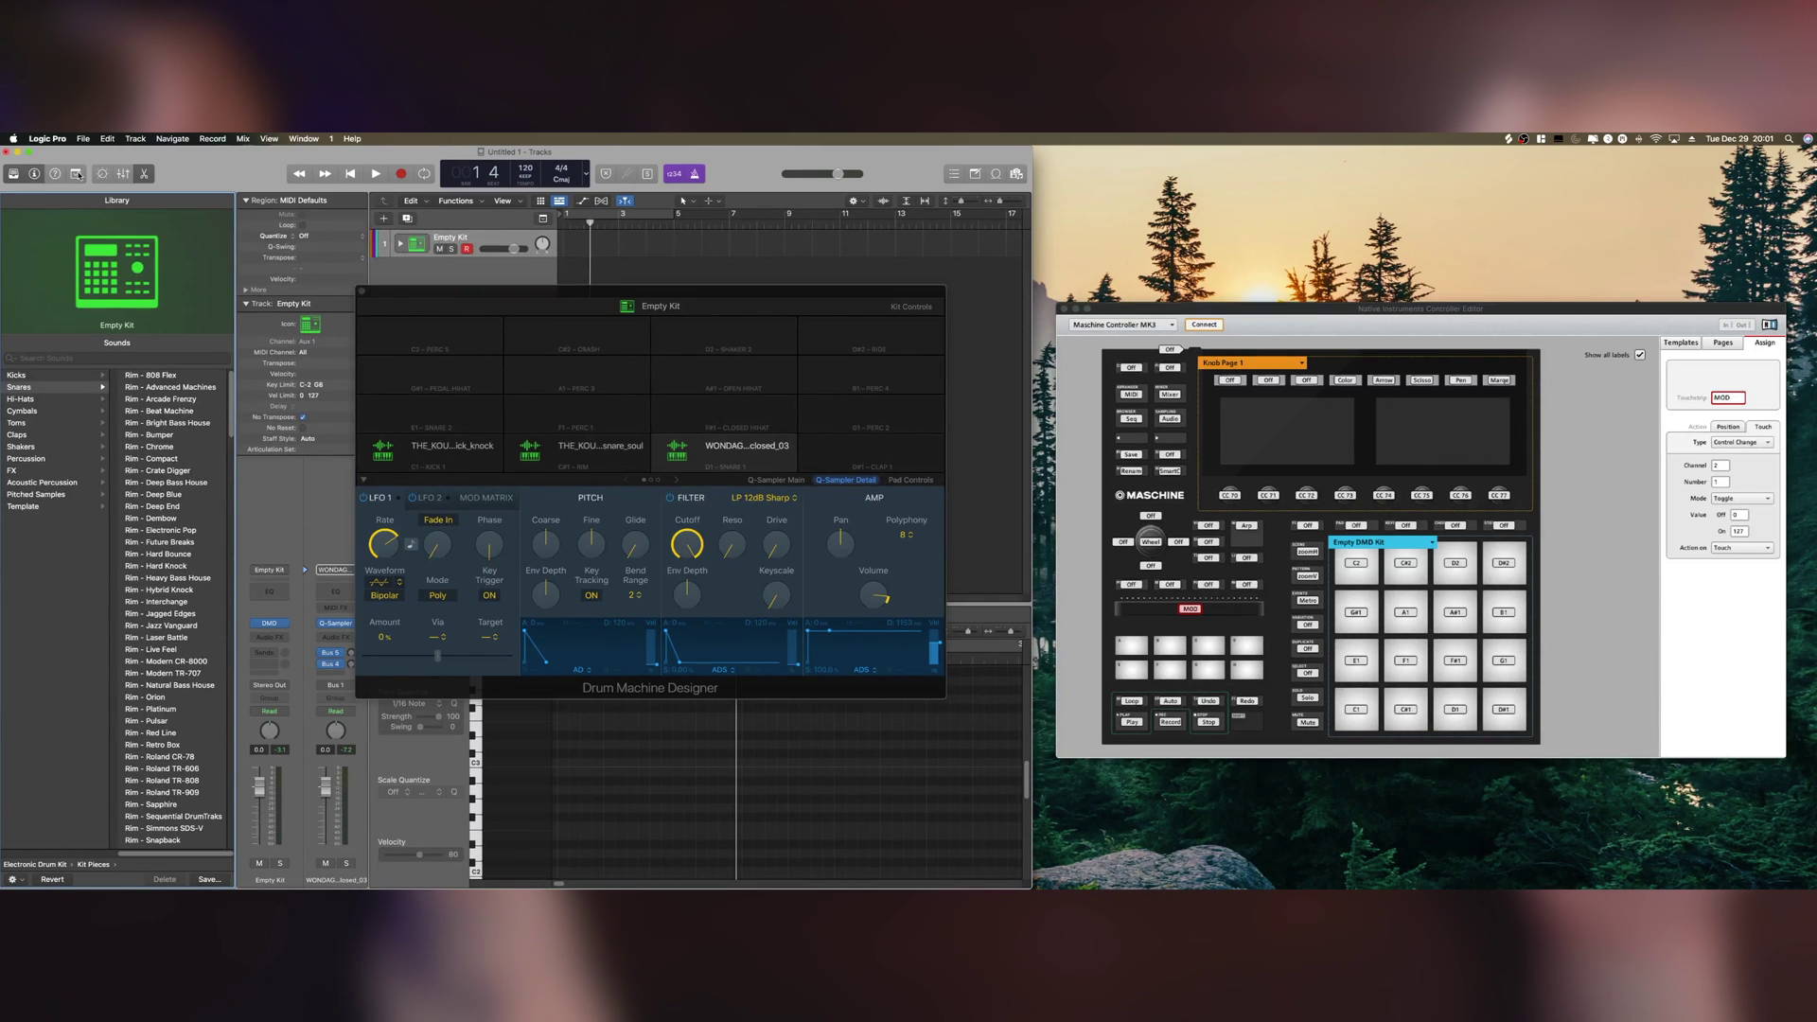
click(75, 175)
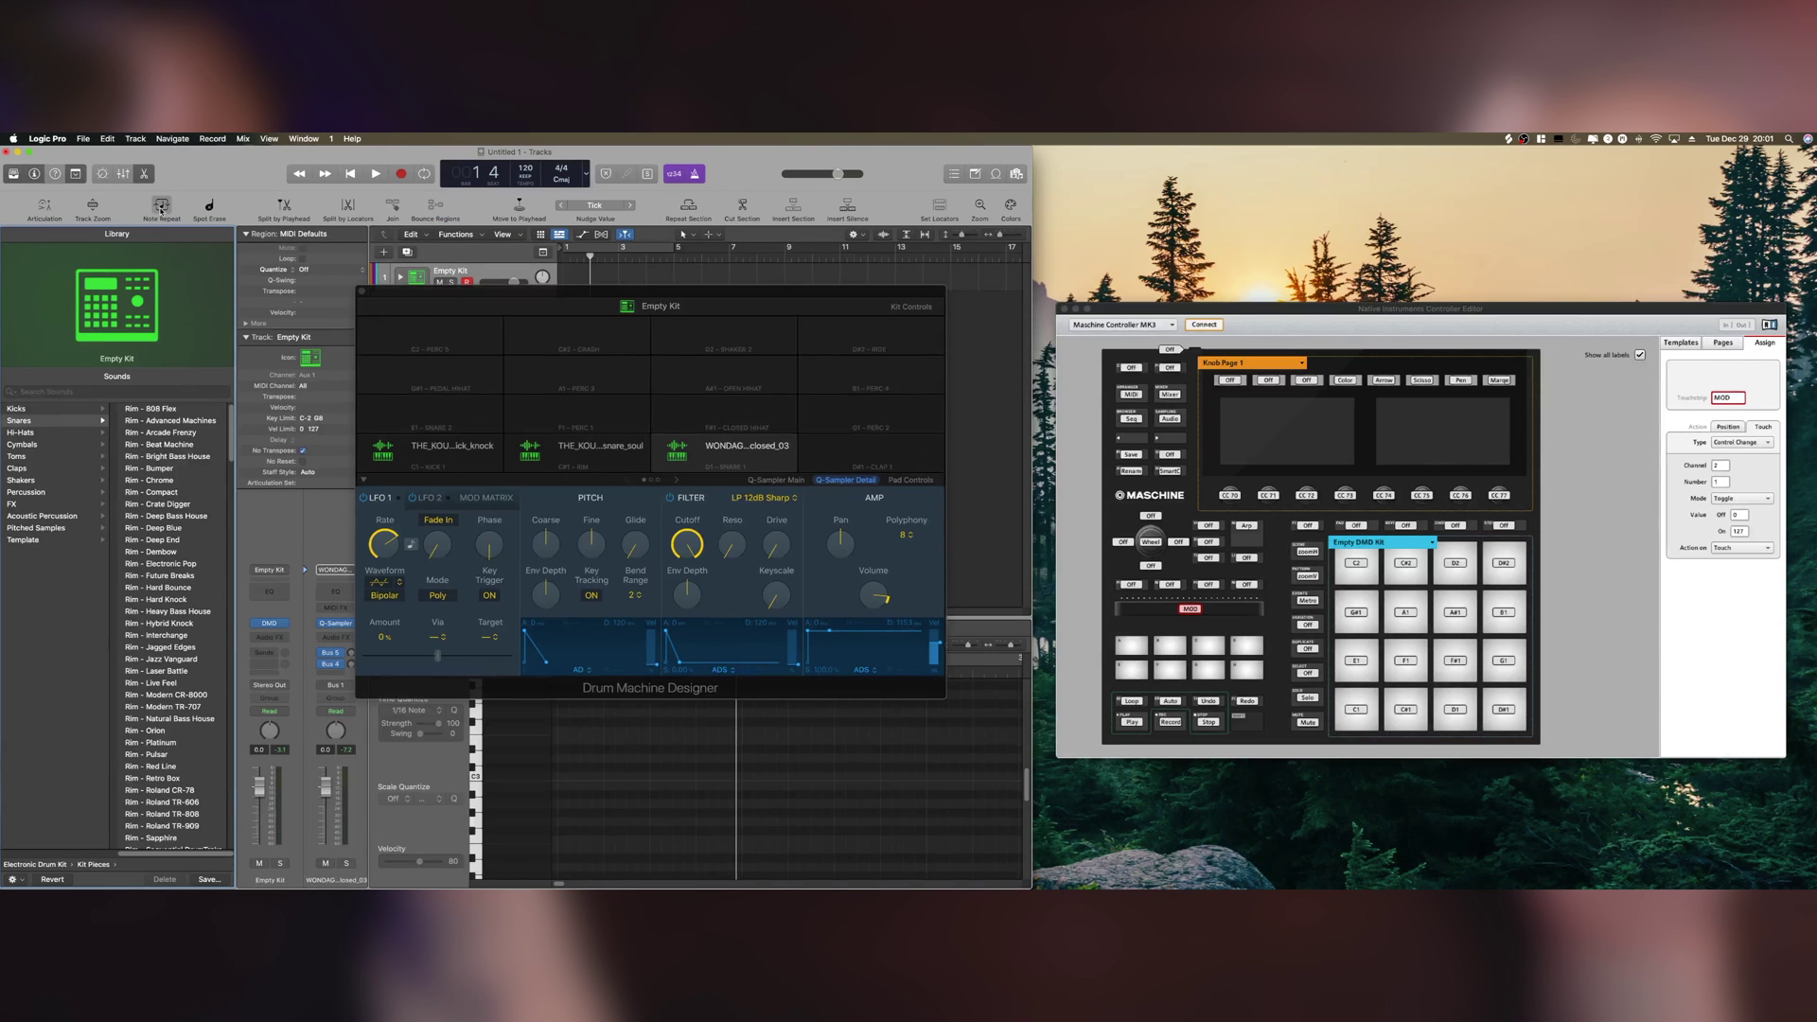
click(161, 208)
- Let the modulation wheel sweep the Note Repeat rate, choosing its minimum and maximum rates
drag(186, 599, 584, 528)
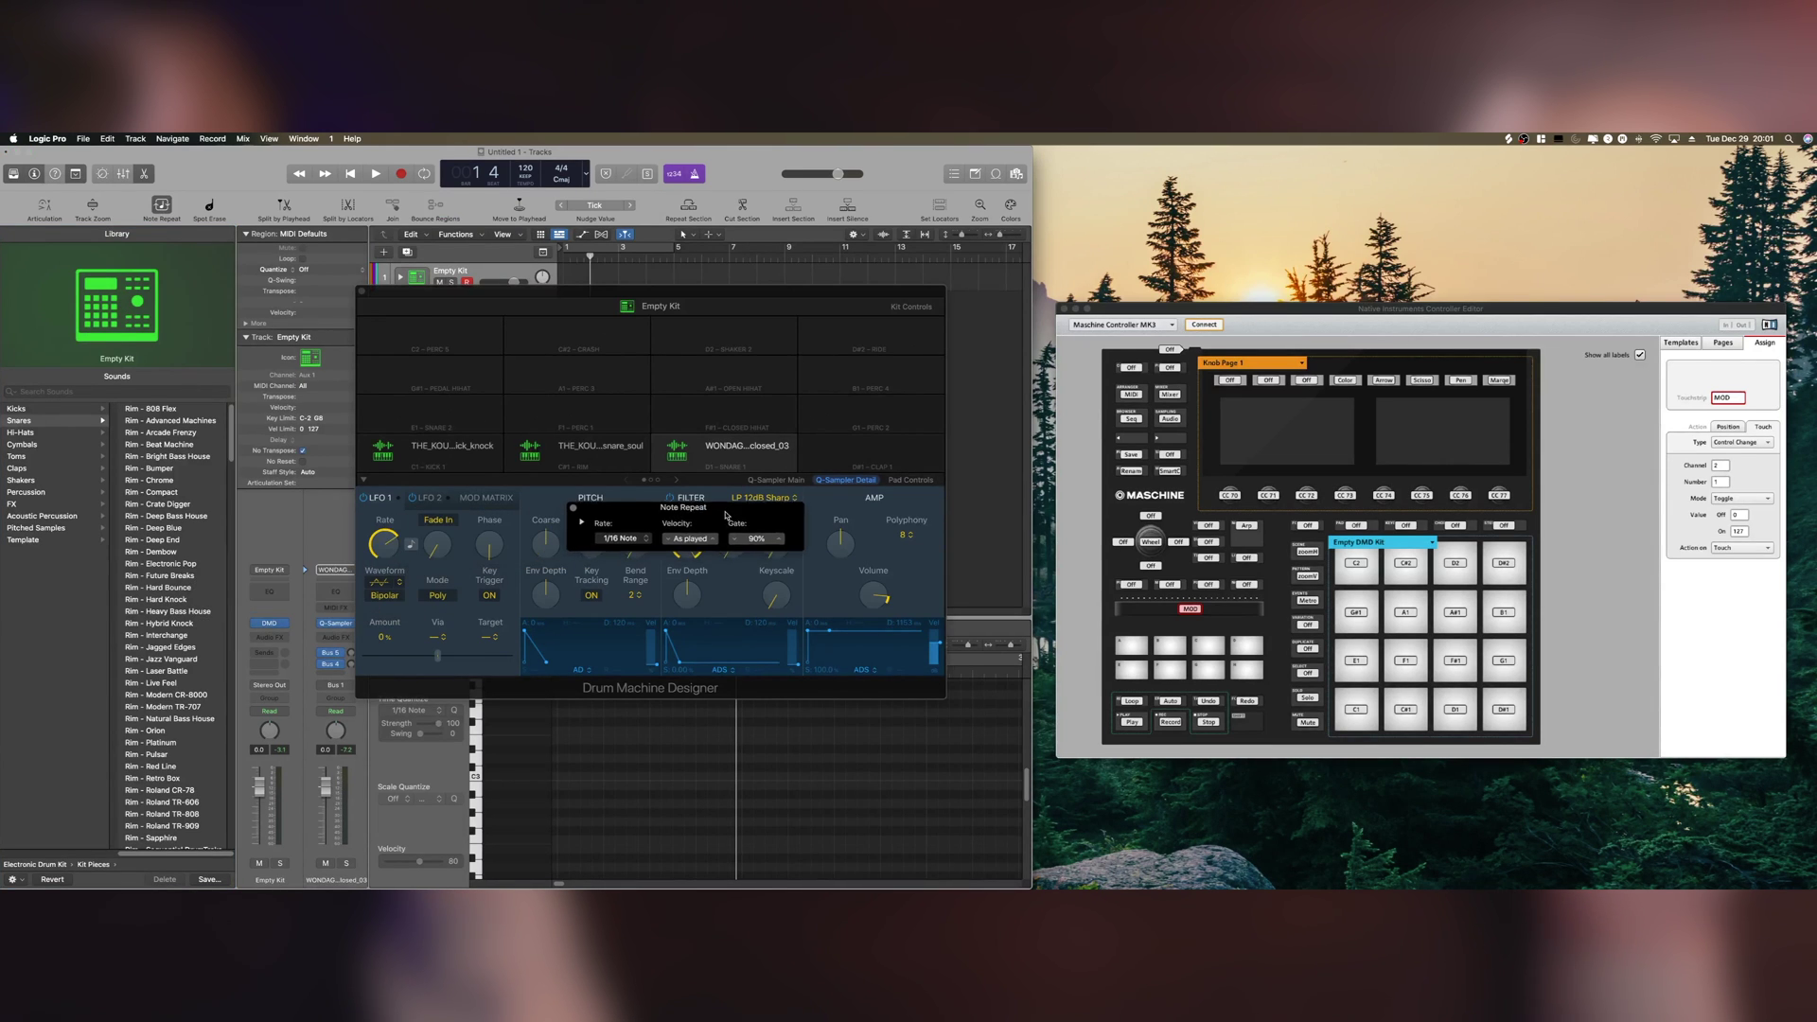
click(585, 521)
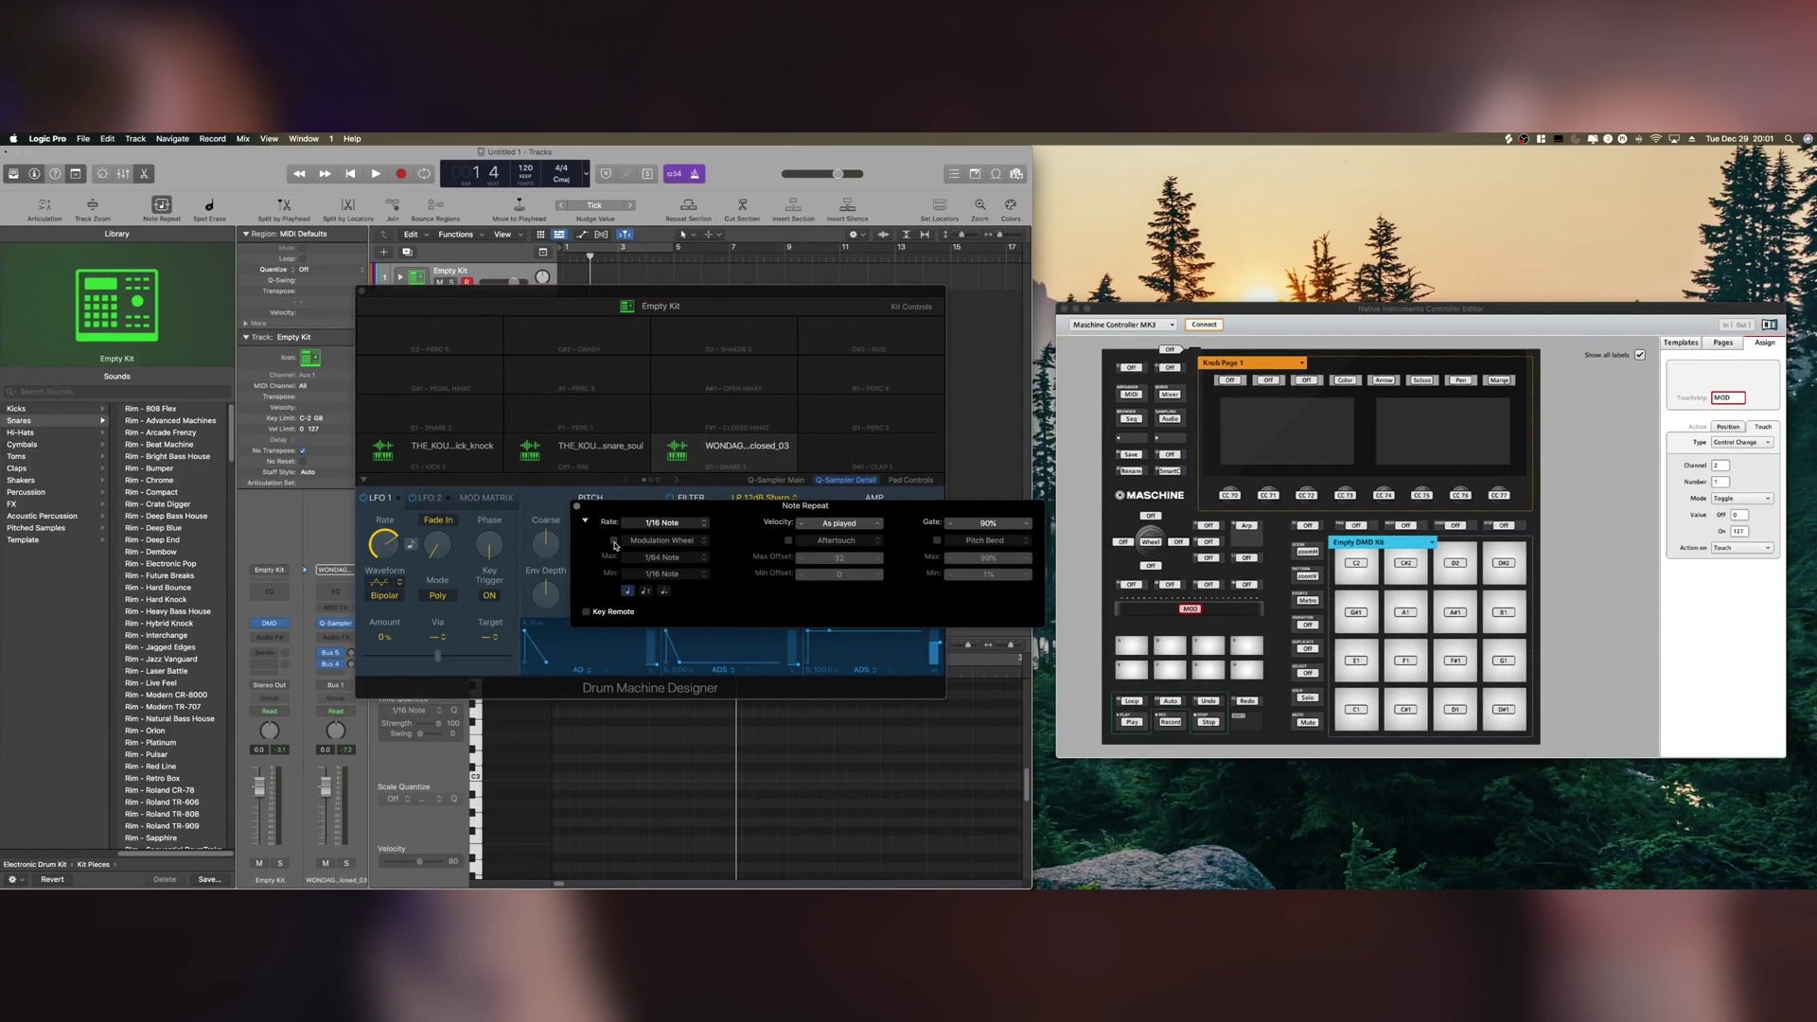
click(614, 541)
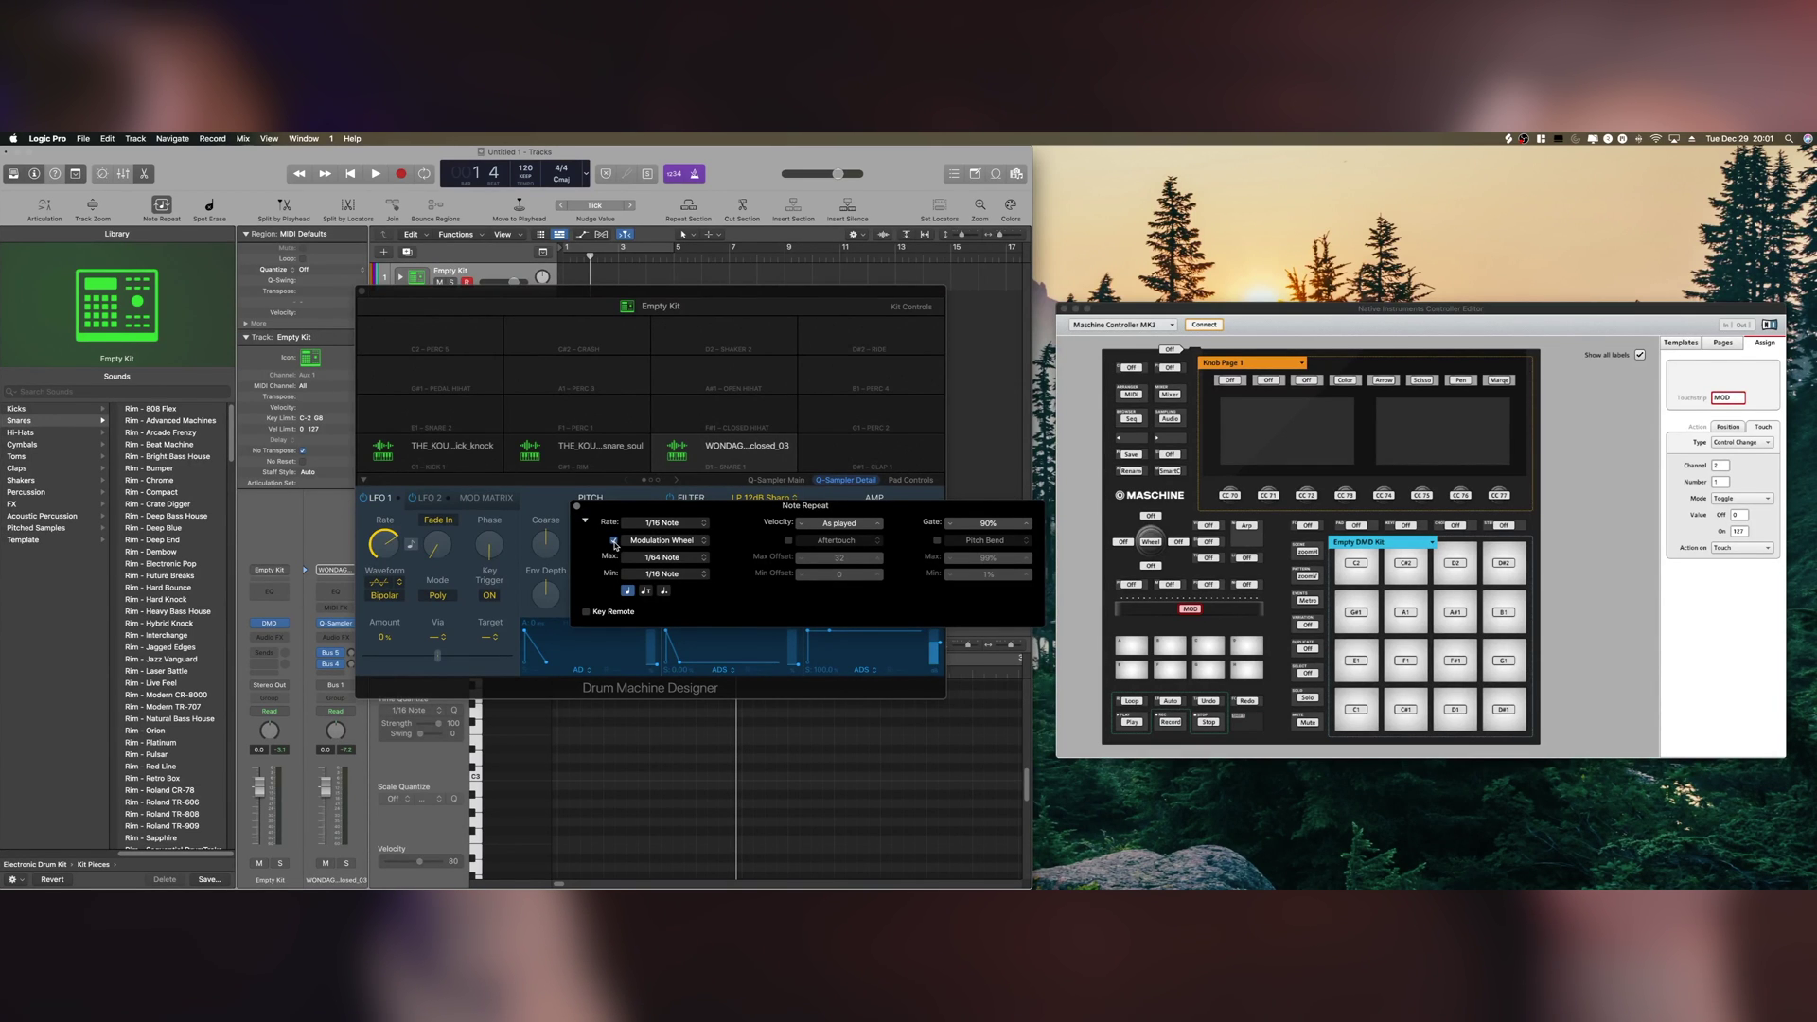
click(670, 574)
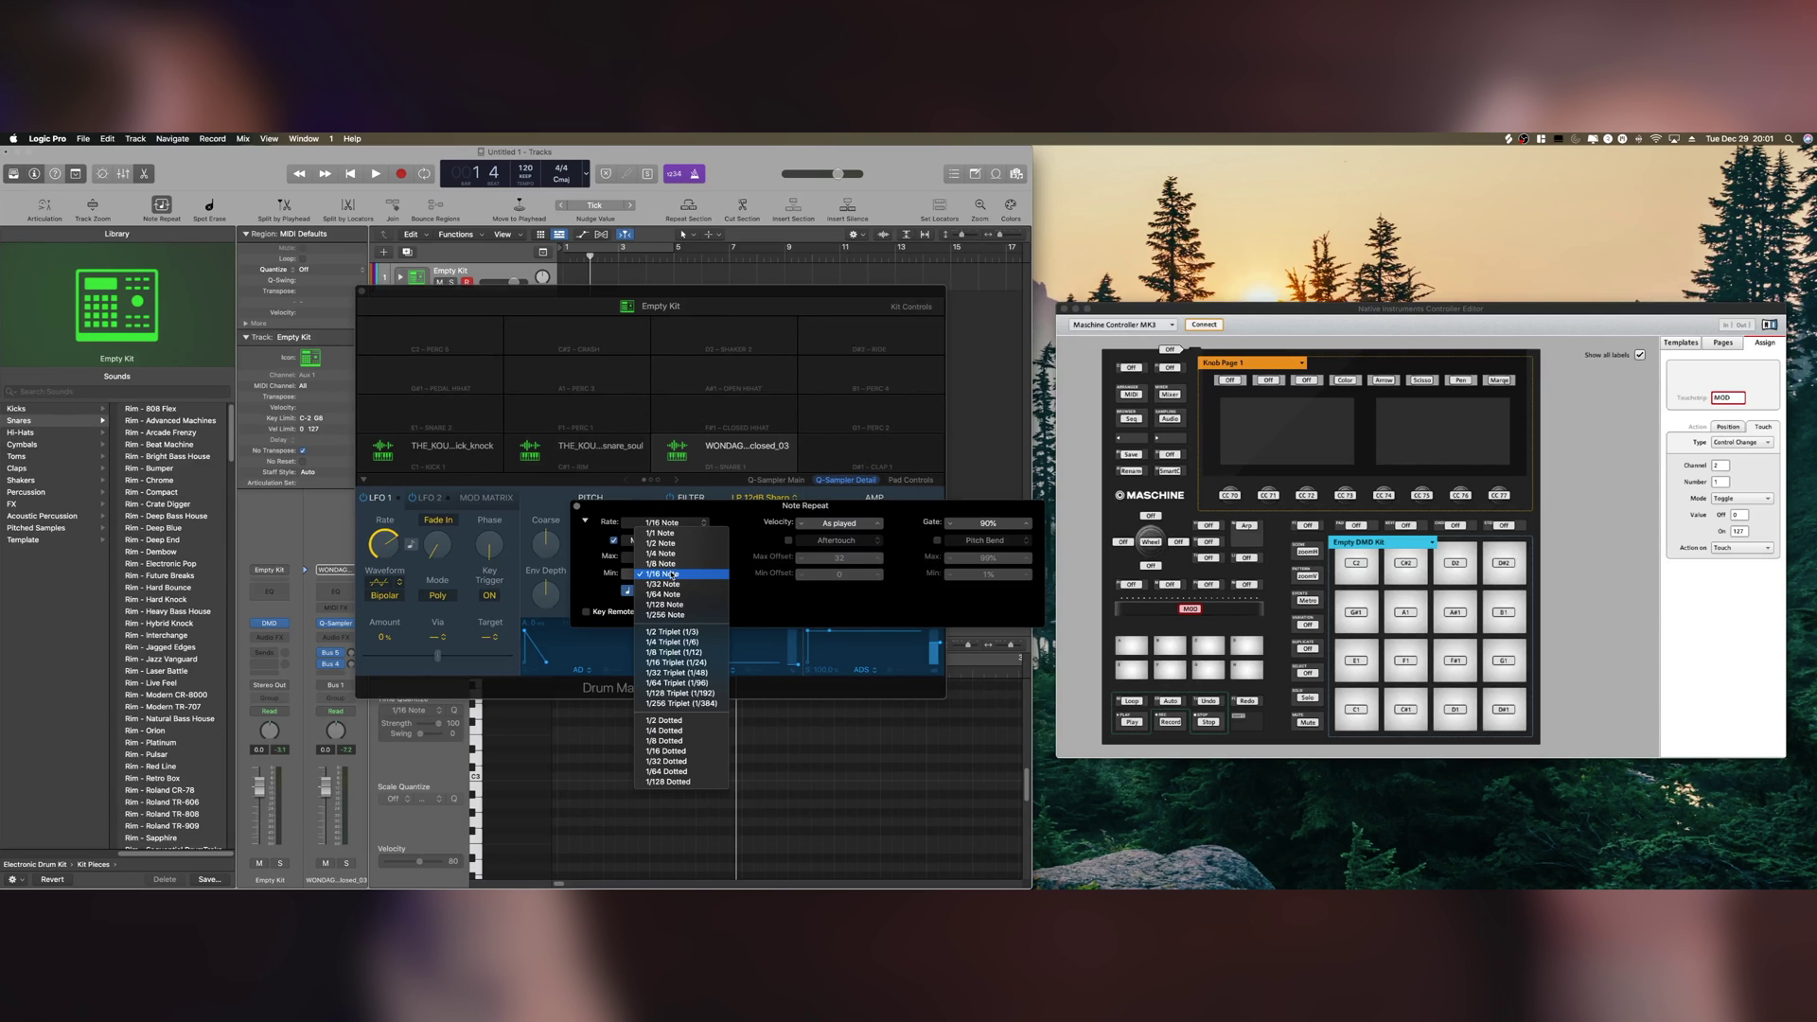
click(685, 564)
click(669, 558)
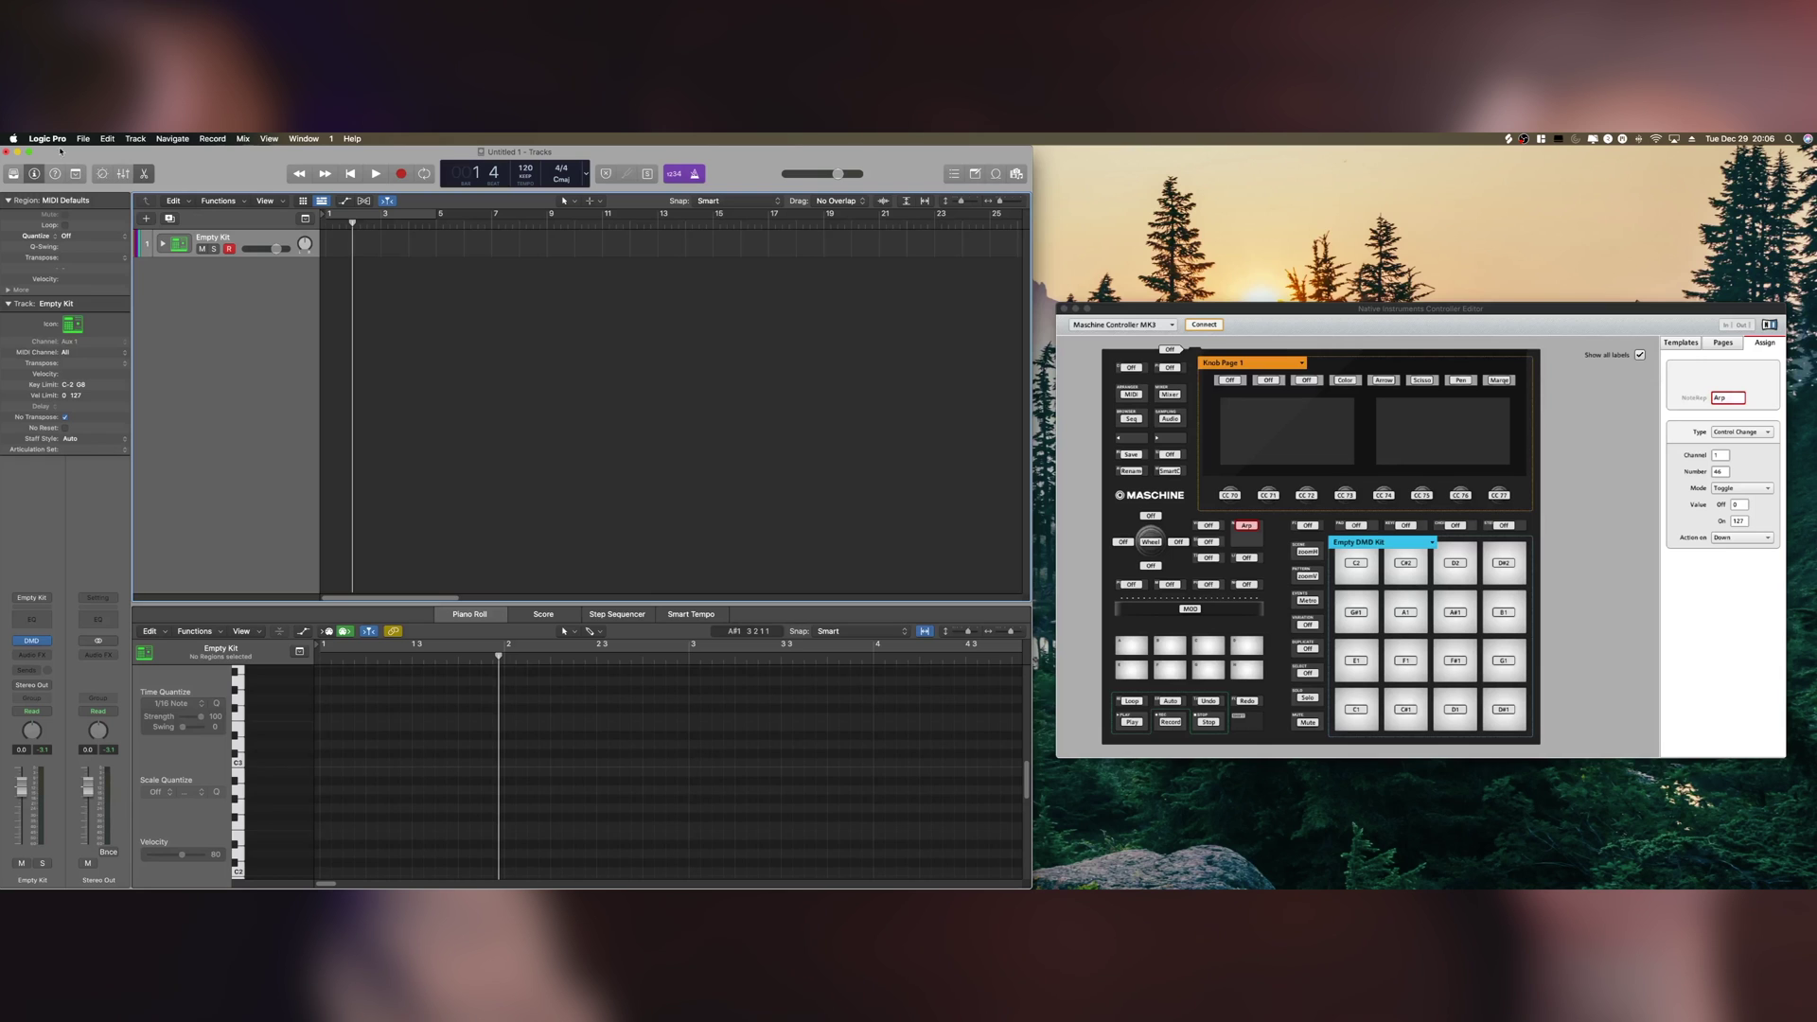
click(45, 139)
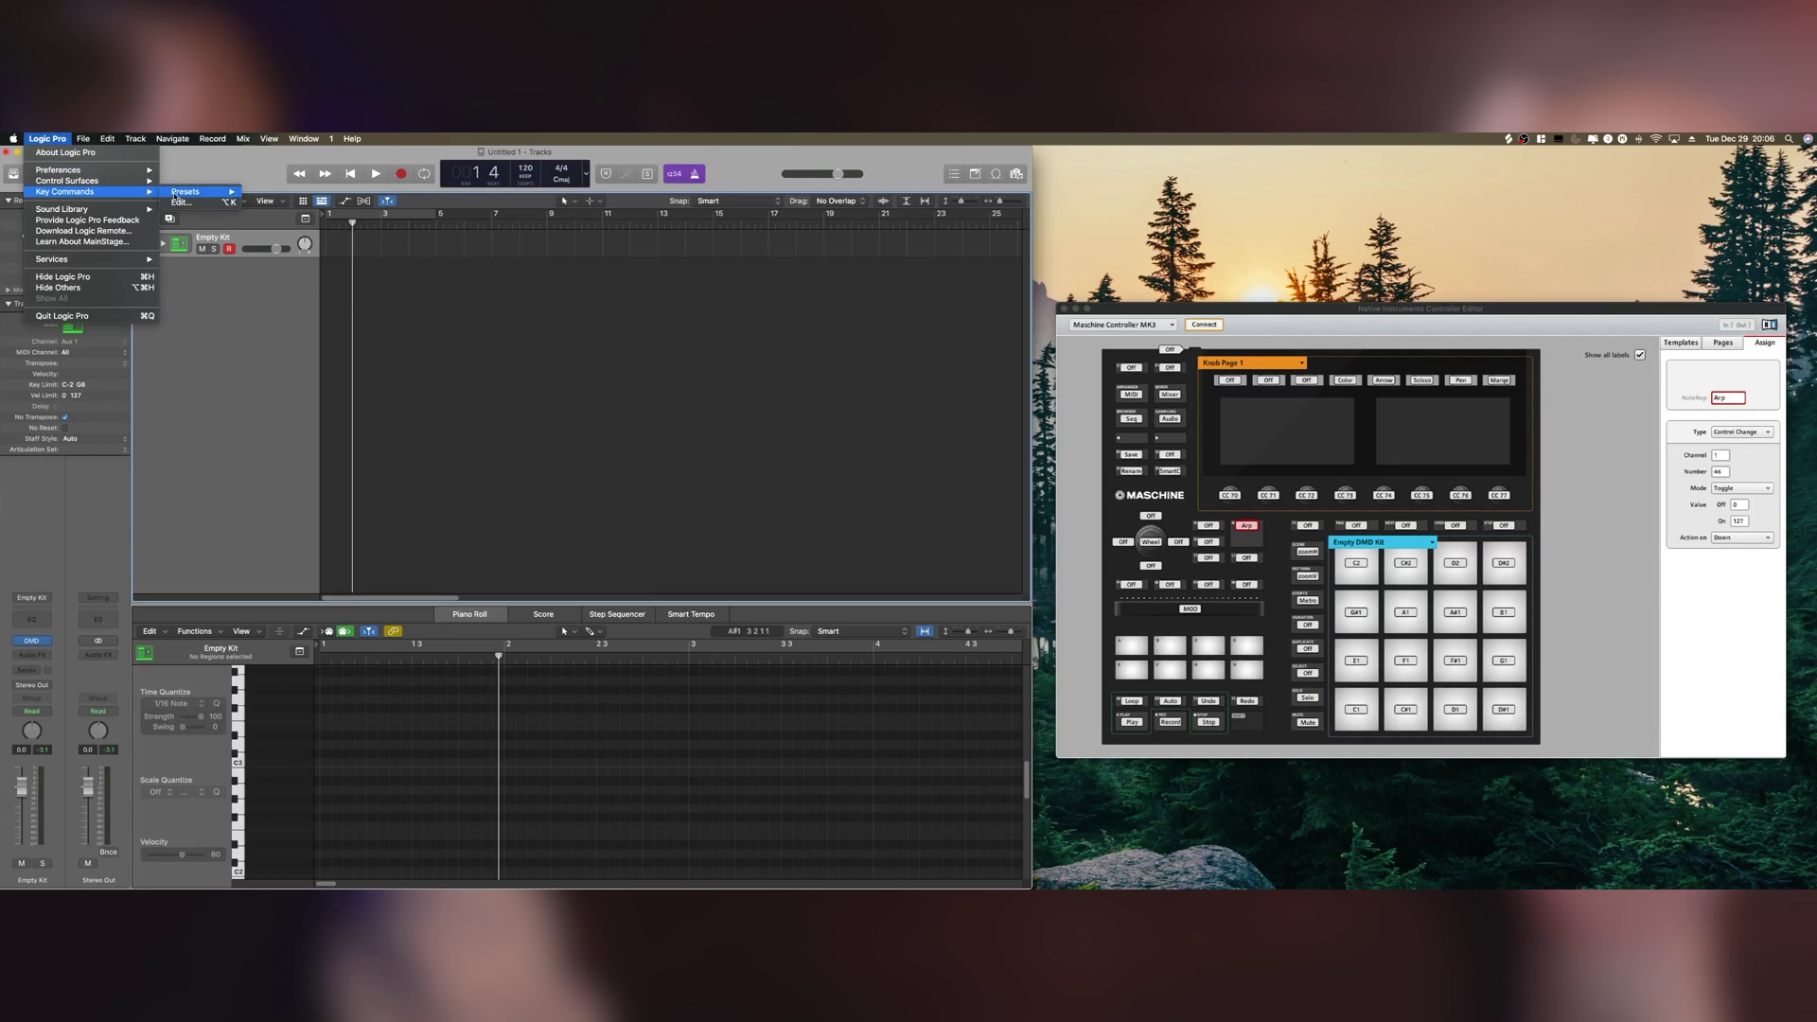
click(181, 202)
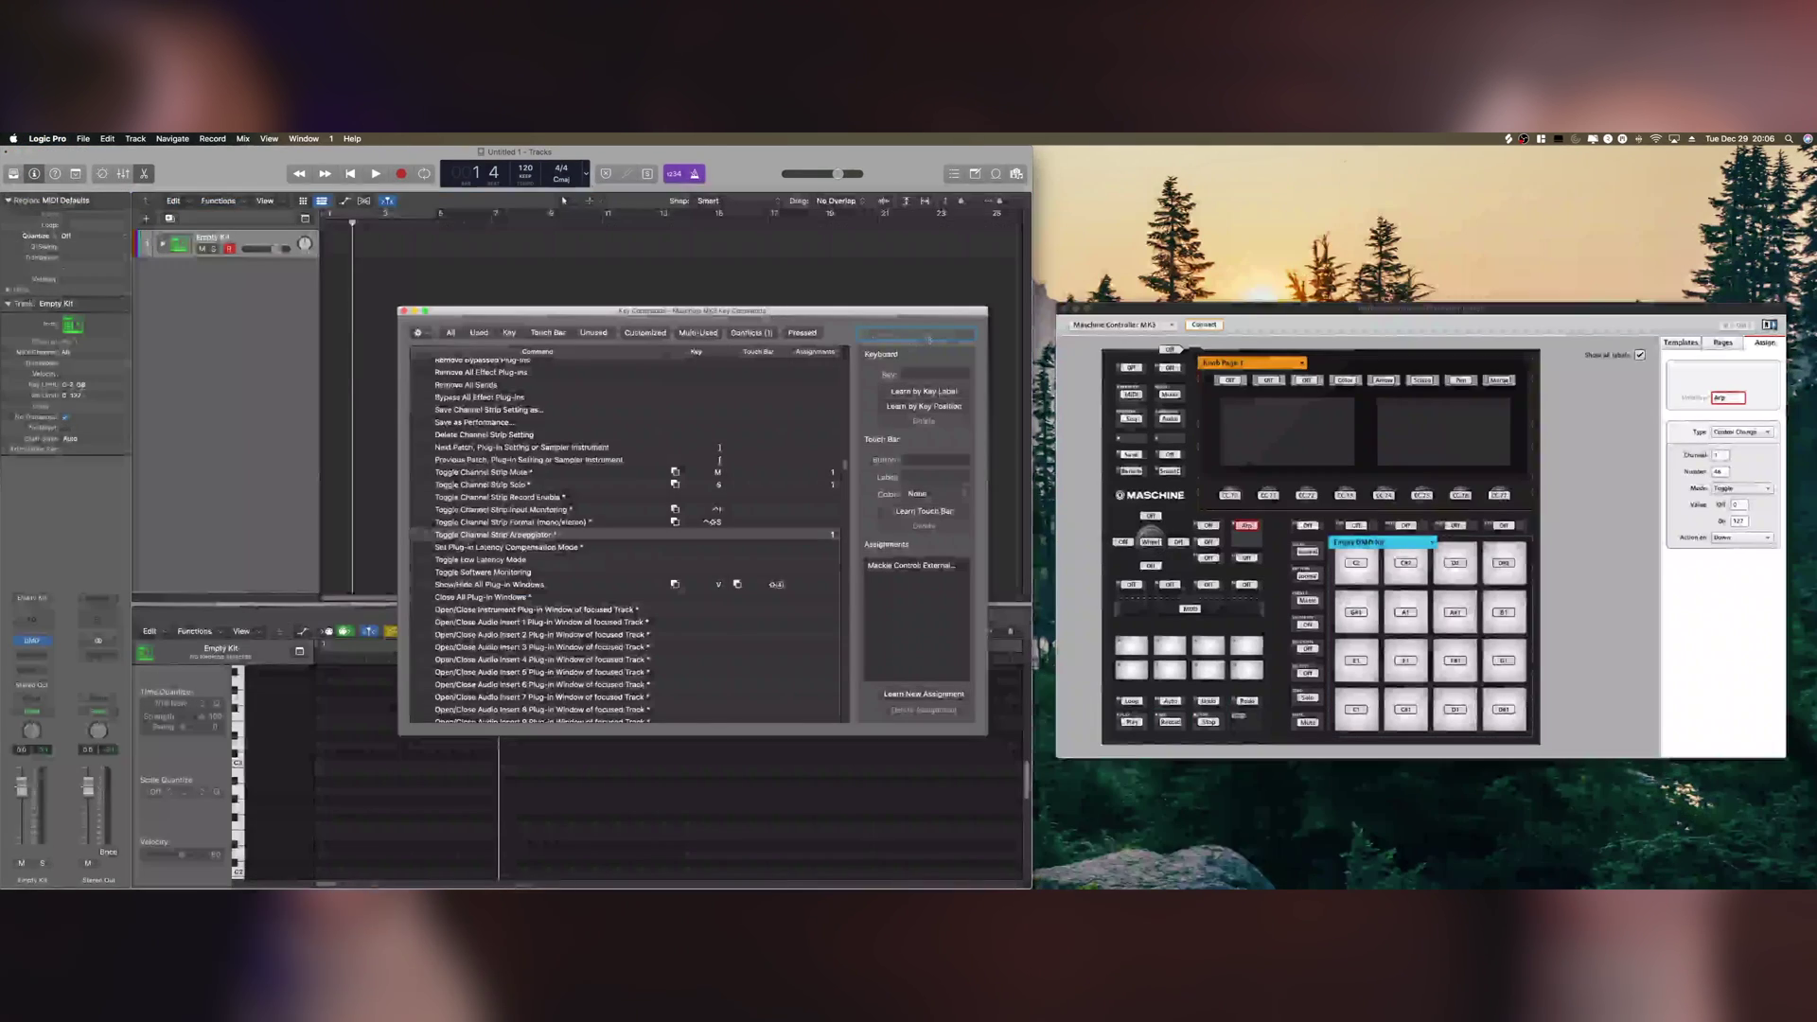
text(ARP)
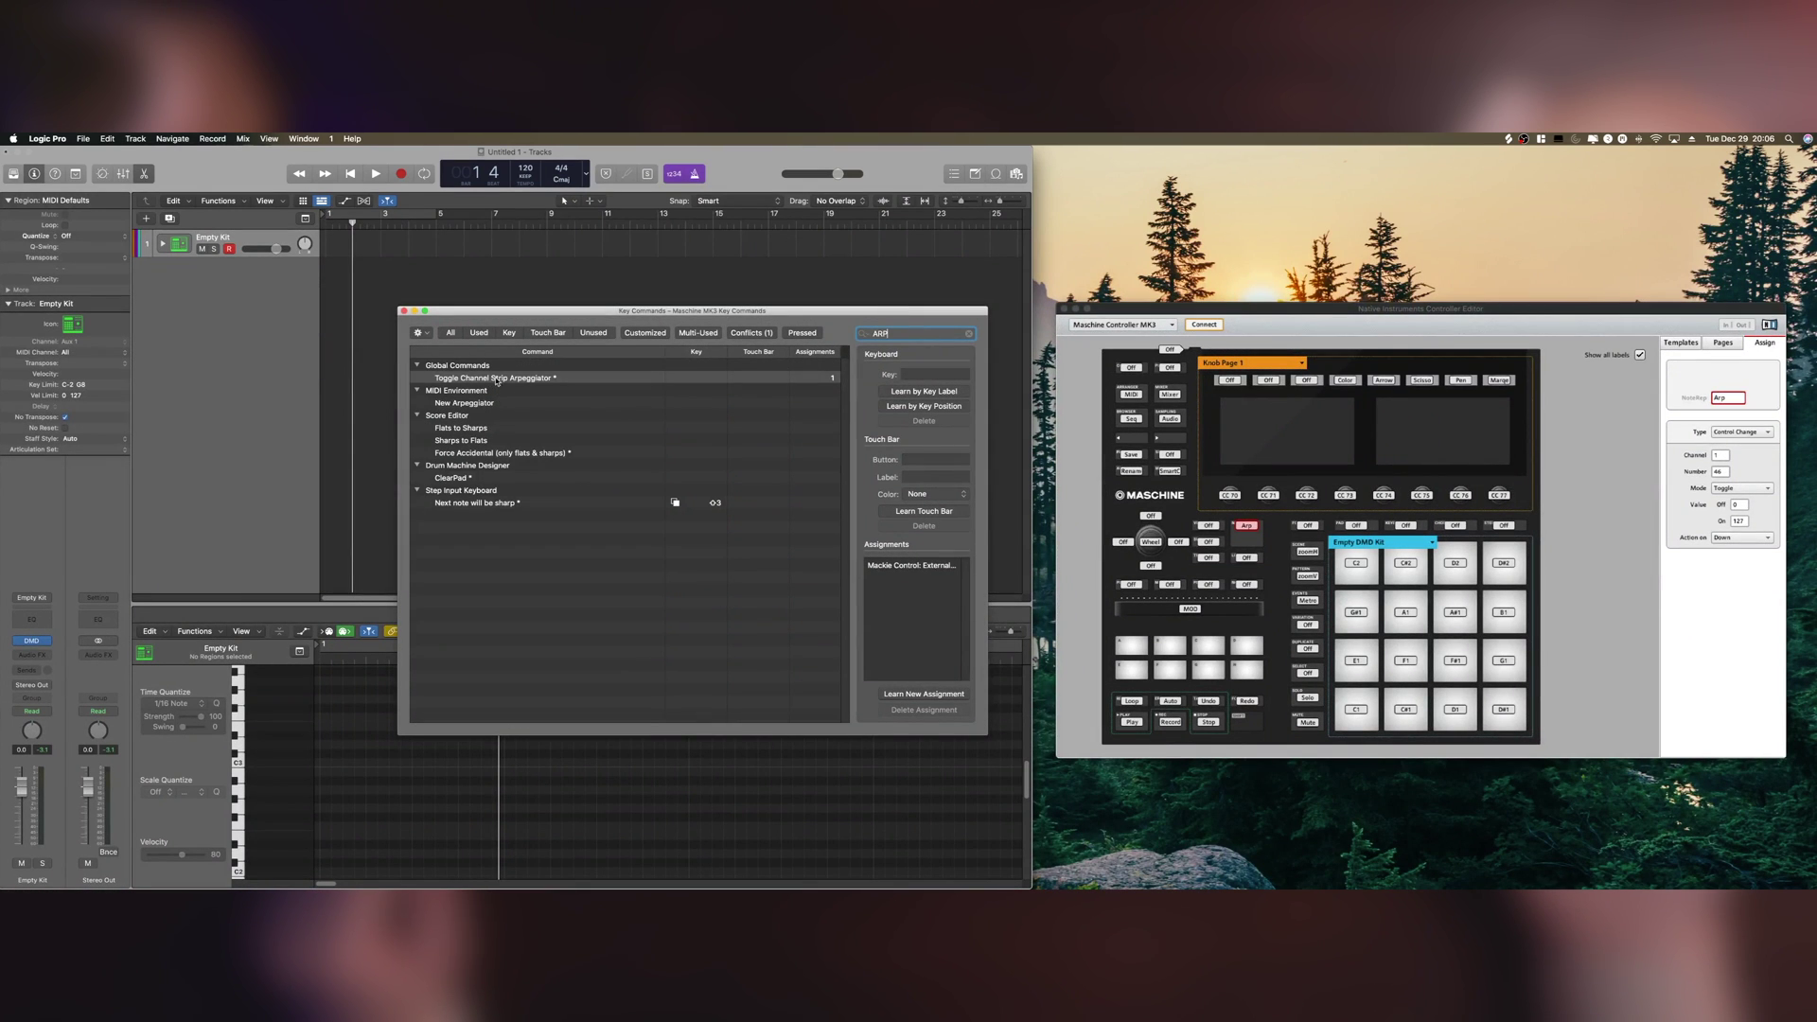
click(713, 380)
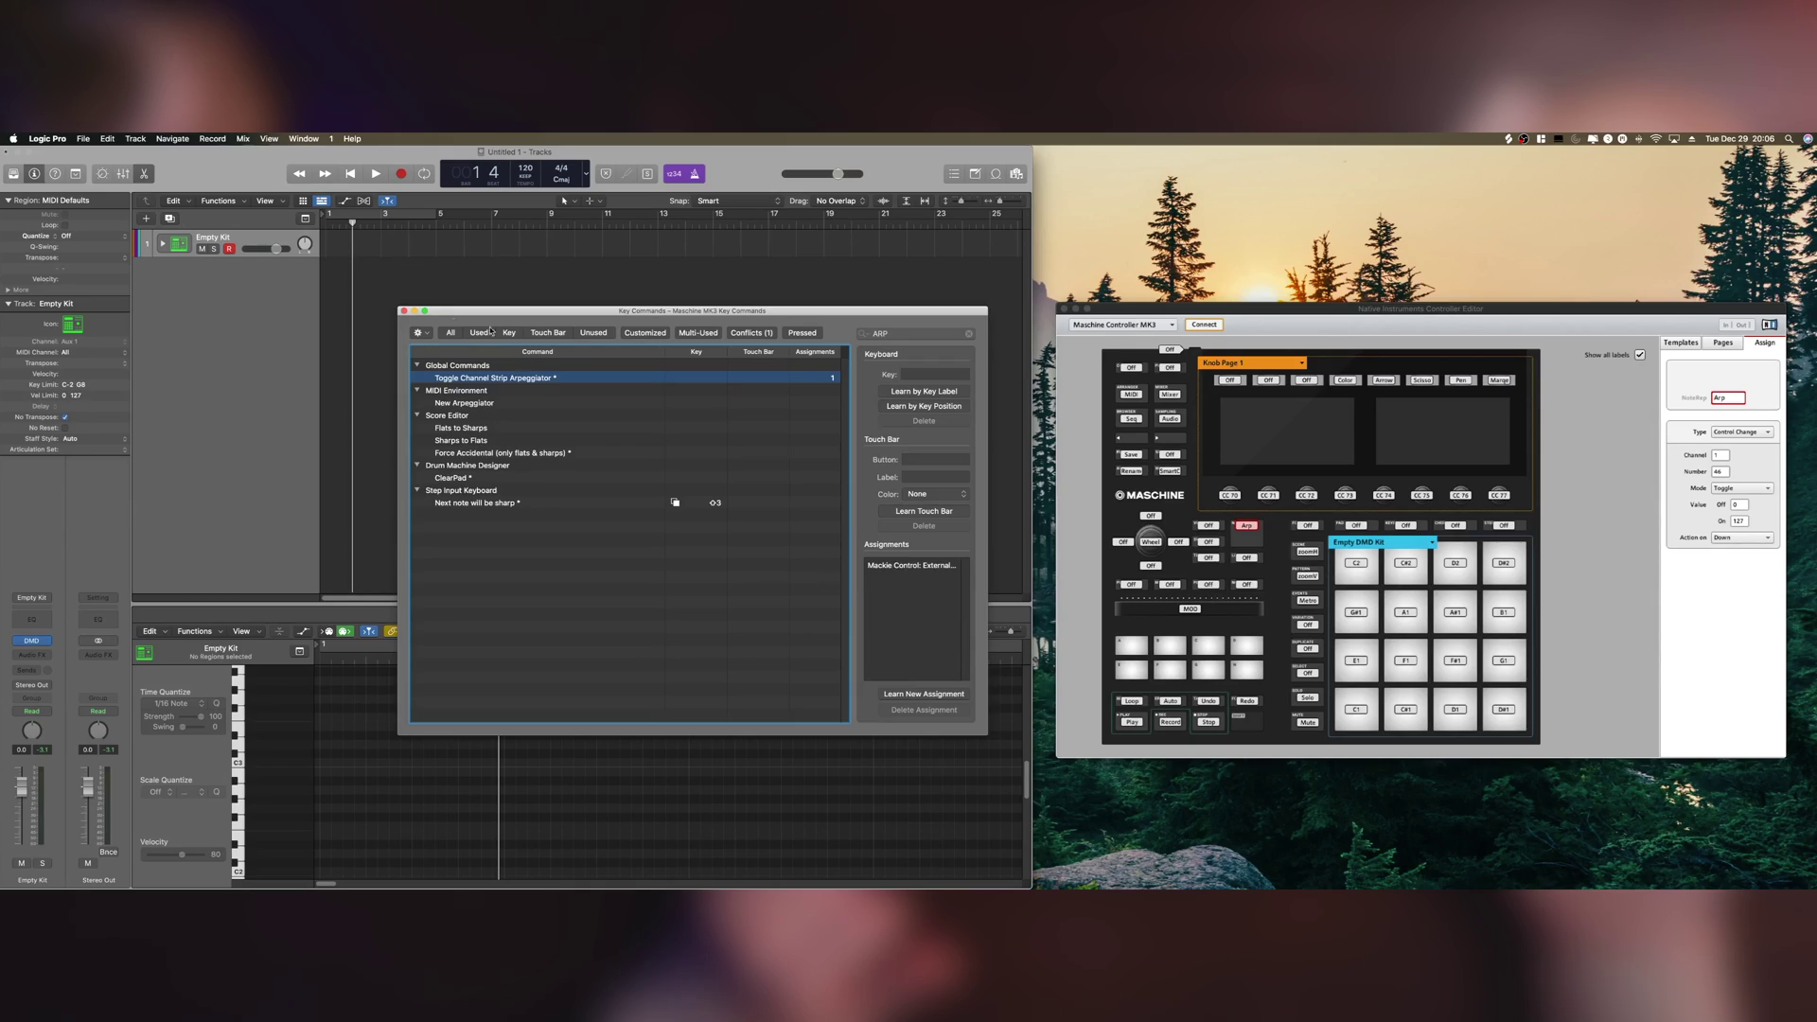
click(404, 312)
- Expand the Empty Kit stack and insert an Arpeggiator on the closed hi-hat subtrack
click(160, 244)
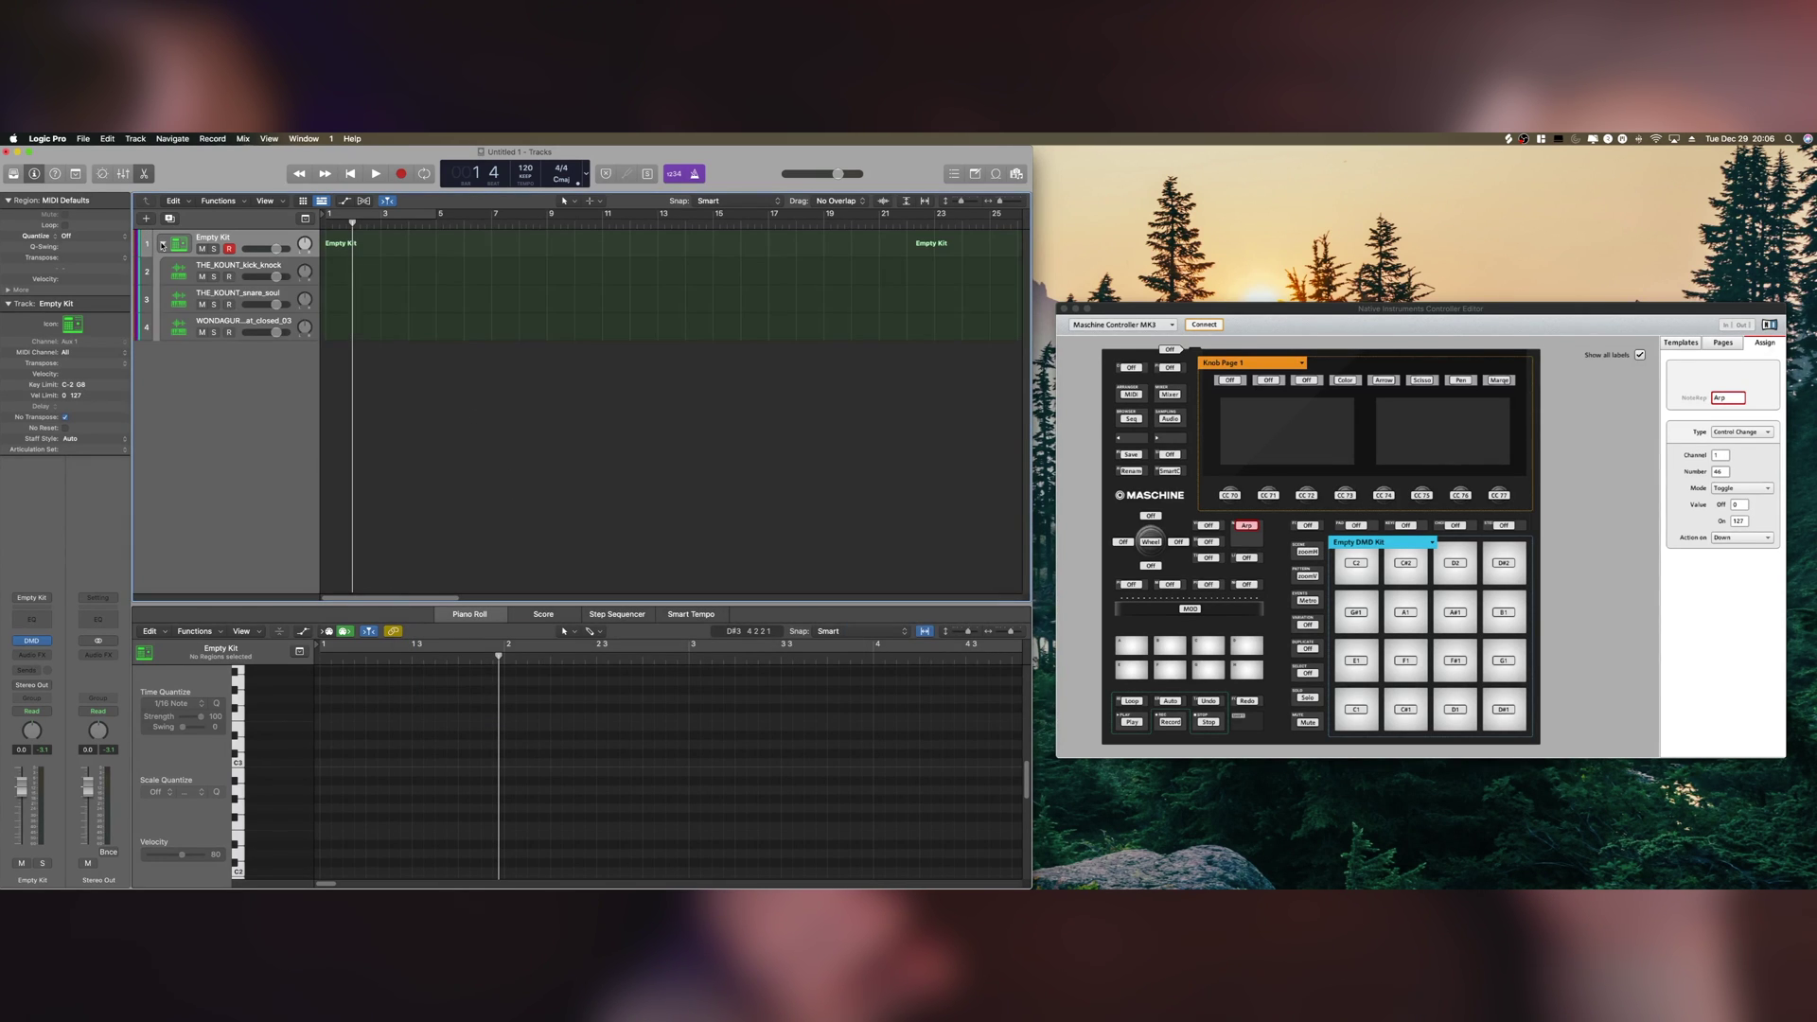
click(261, 327)
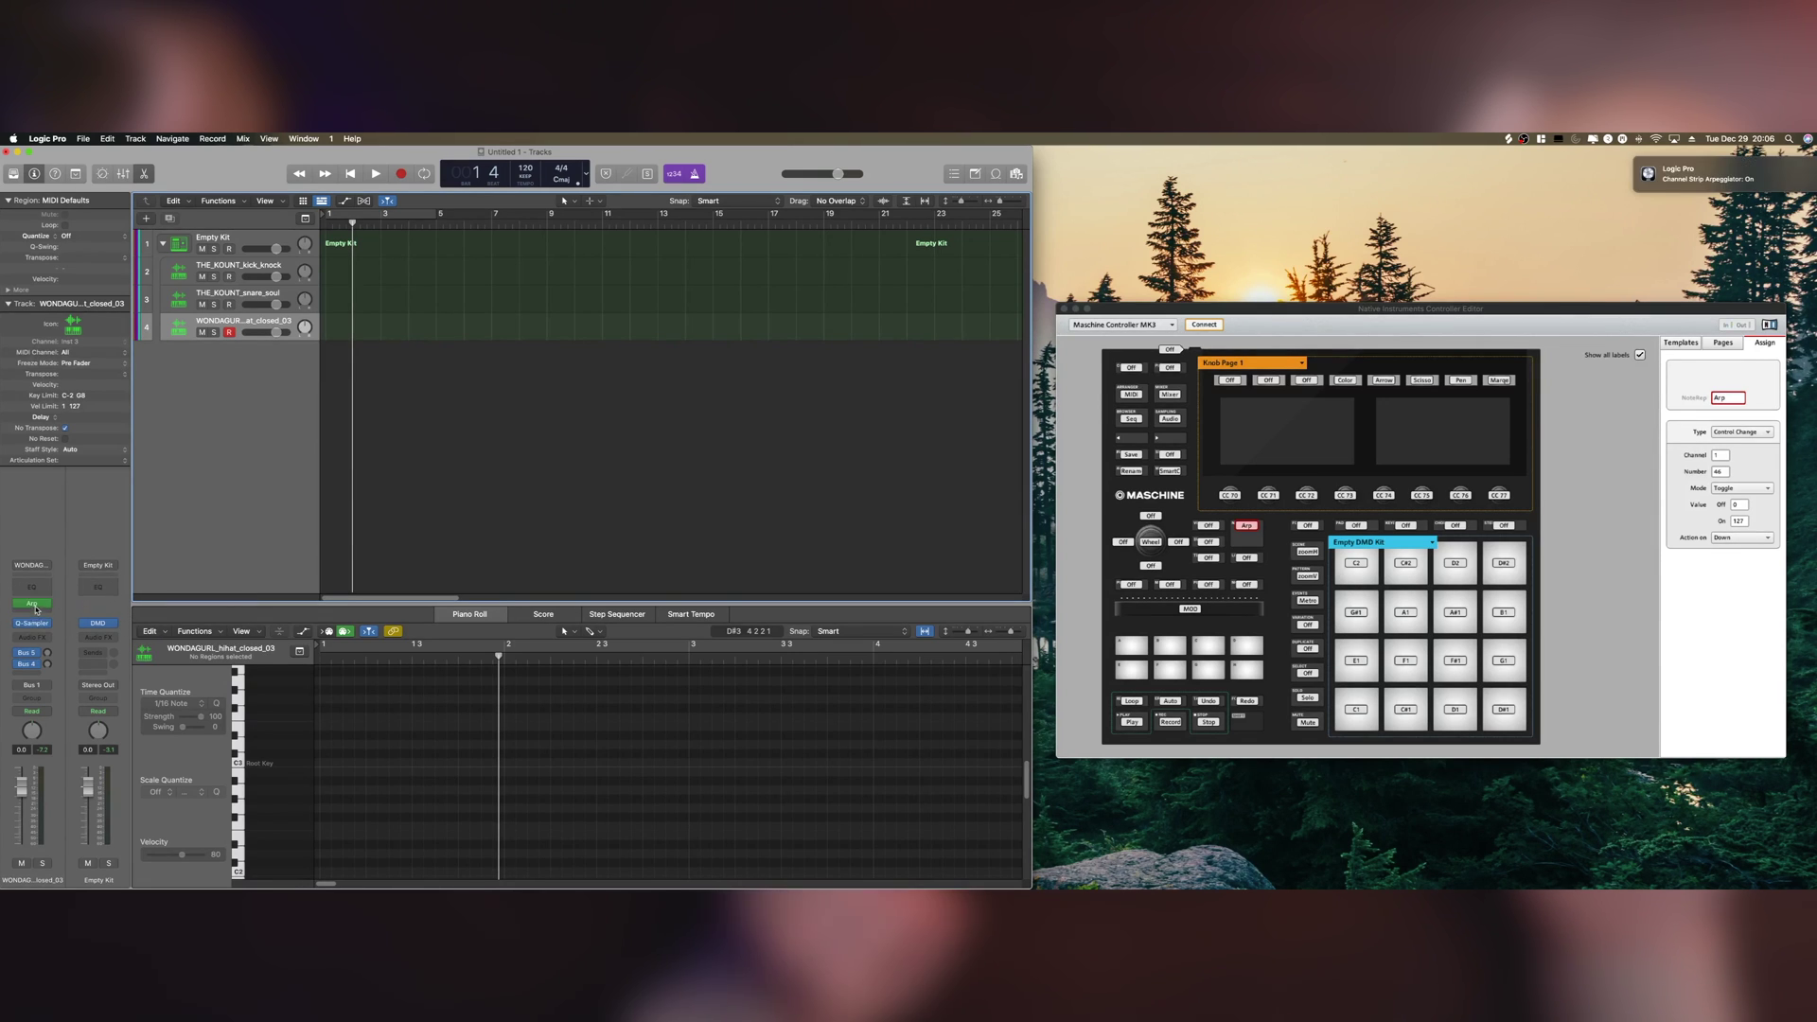
click(34, 604)
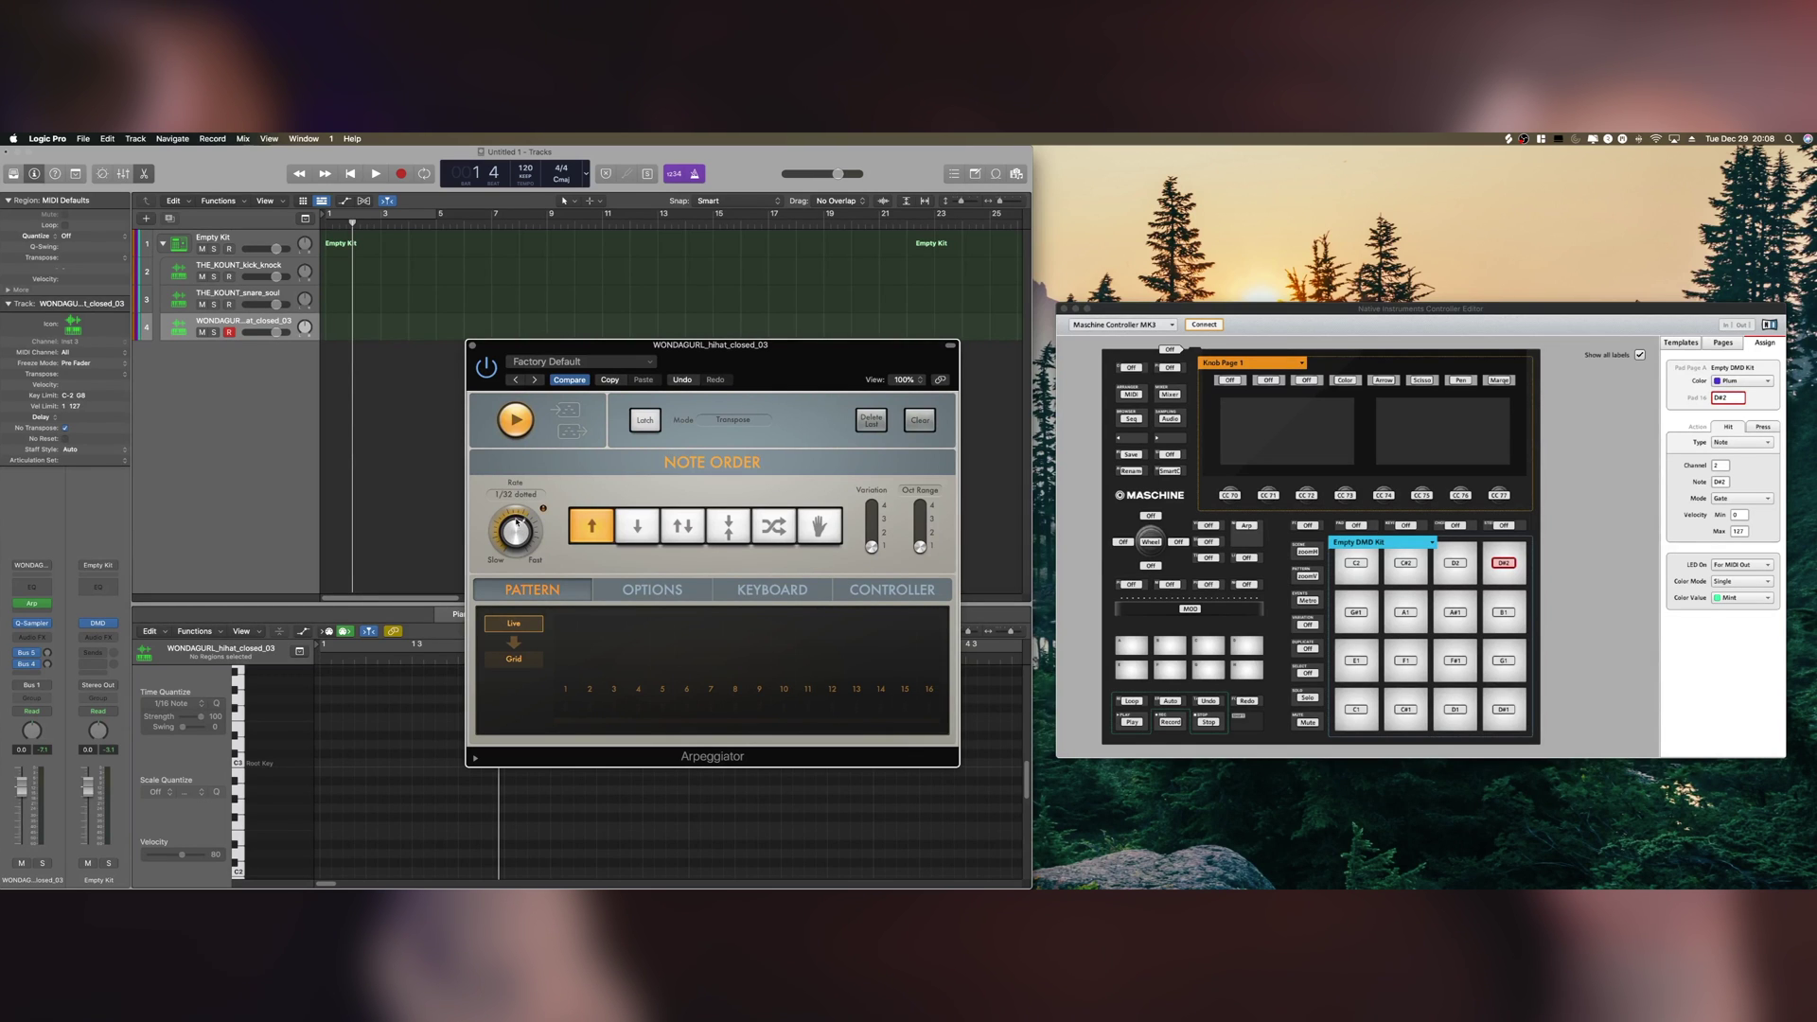
- Learn the Arpeggiator's Rate to a Maschine knob (CC 70, channel 1) and view Controller Assignments
click(48, 138)
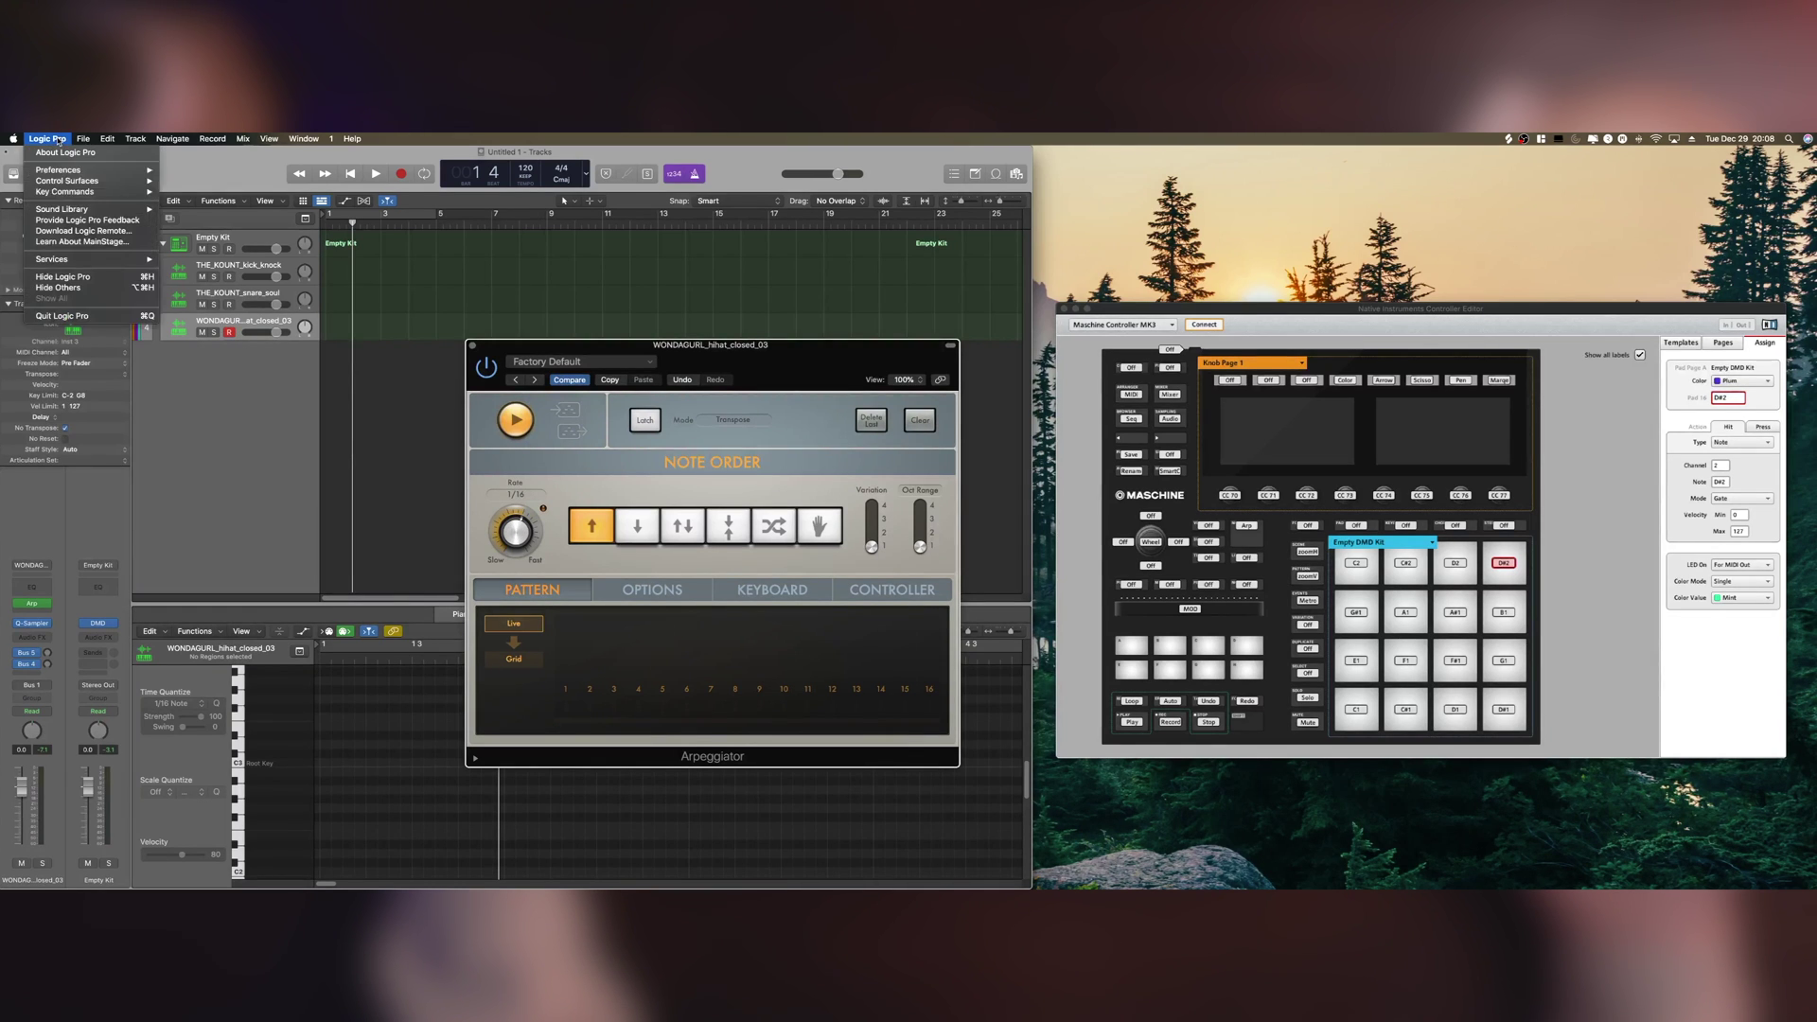
mouse_move(106, 185)
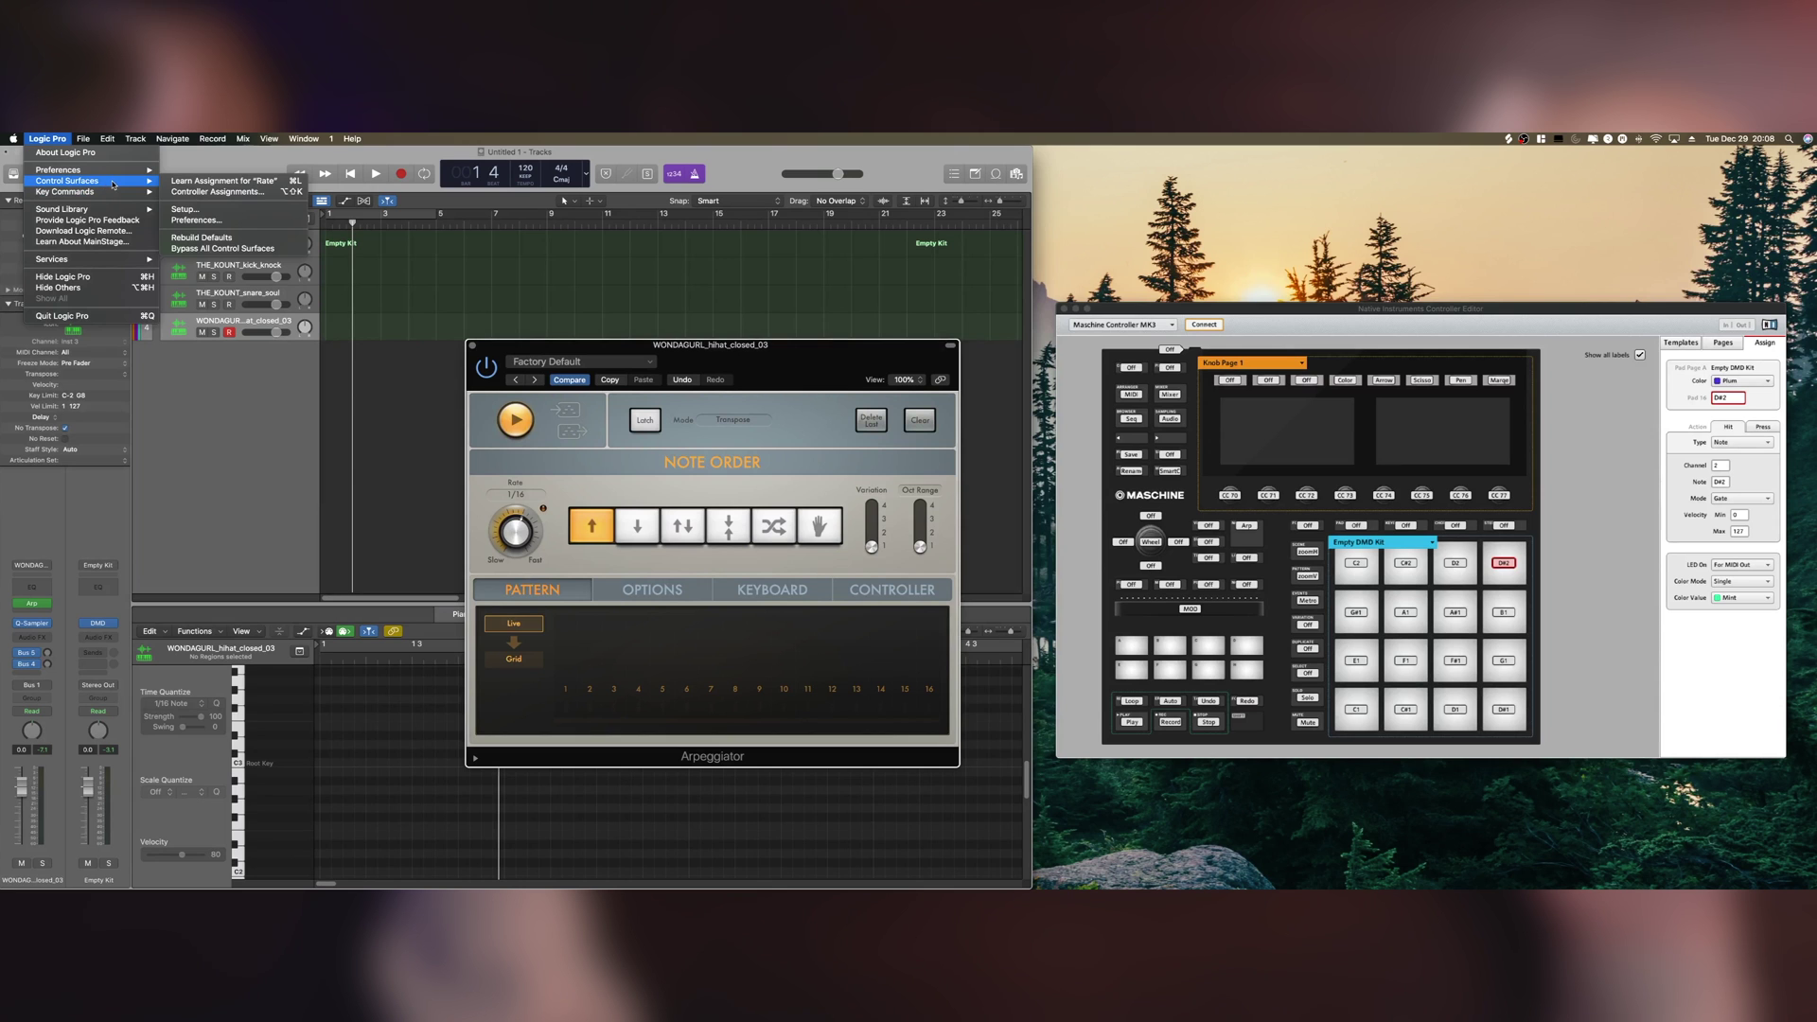
click(181, 181)
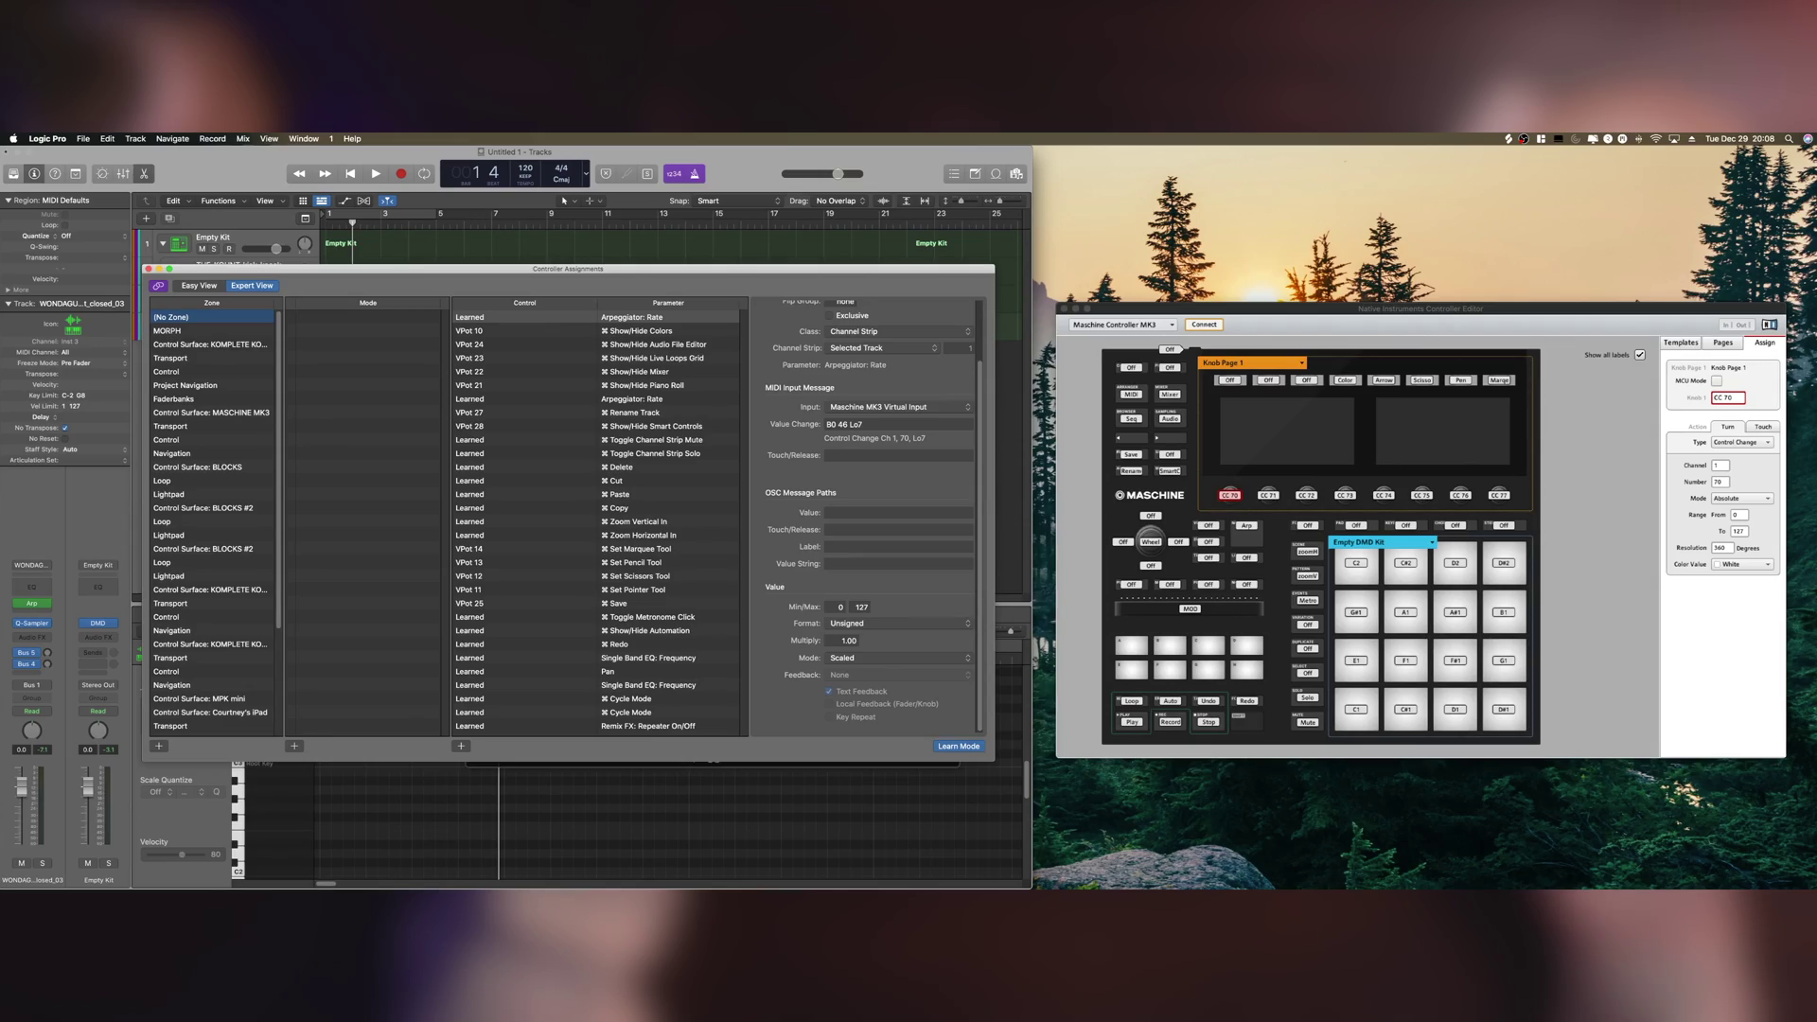
- Close the Controller Assignments window with Cmd+W
key(super+w)
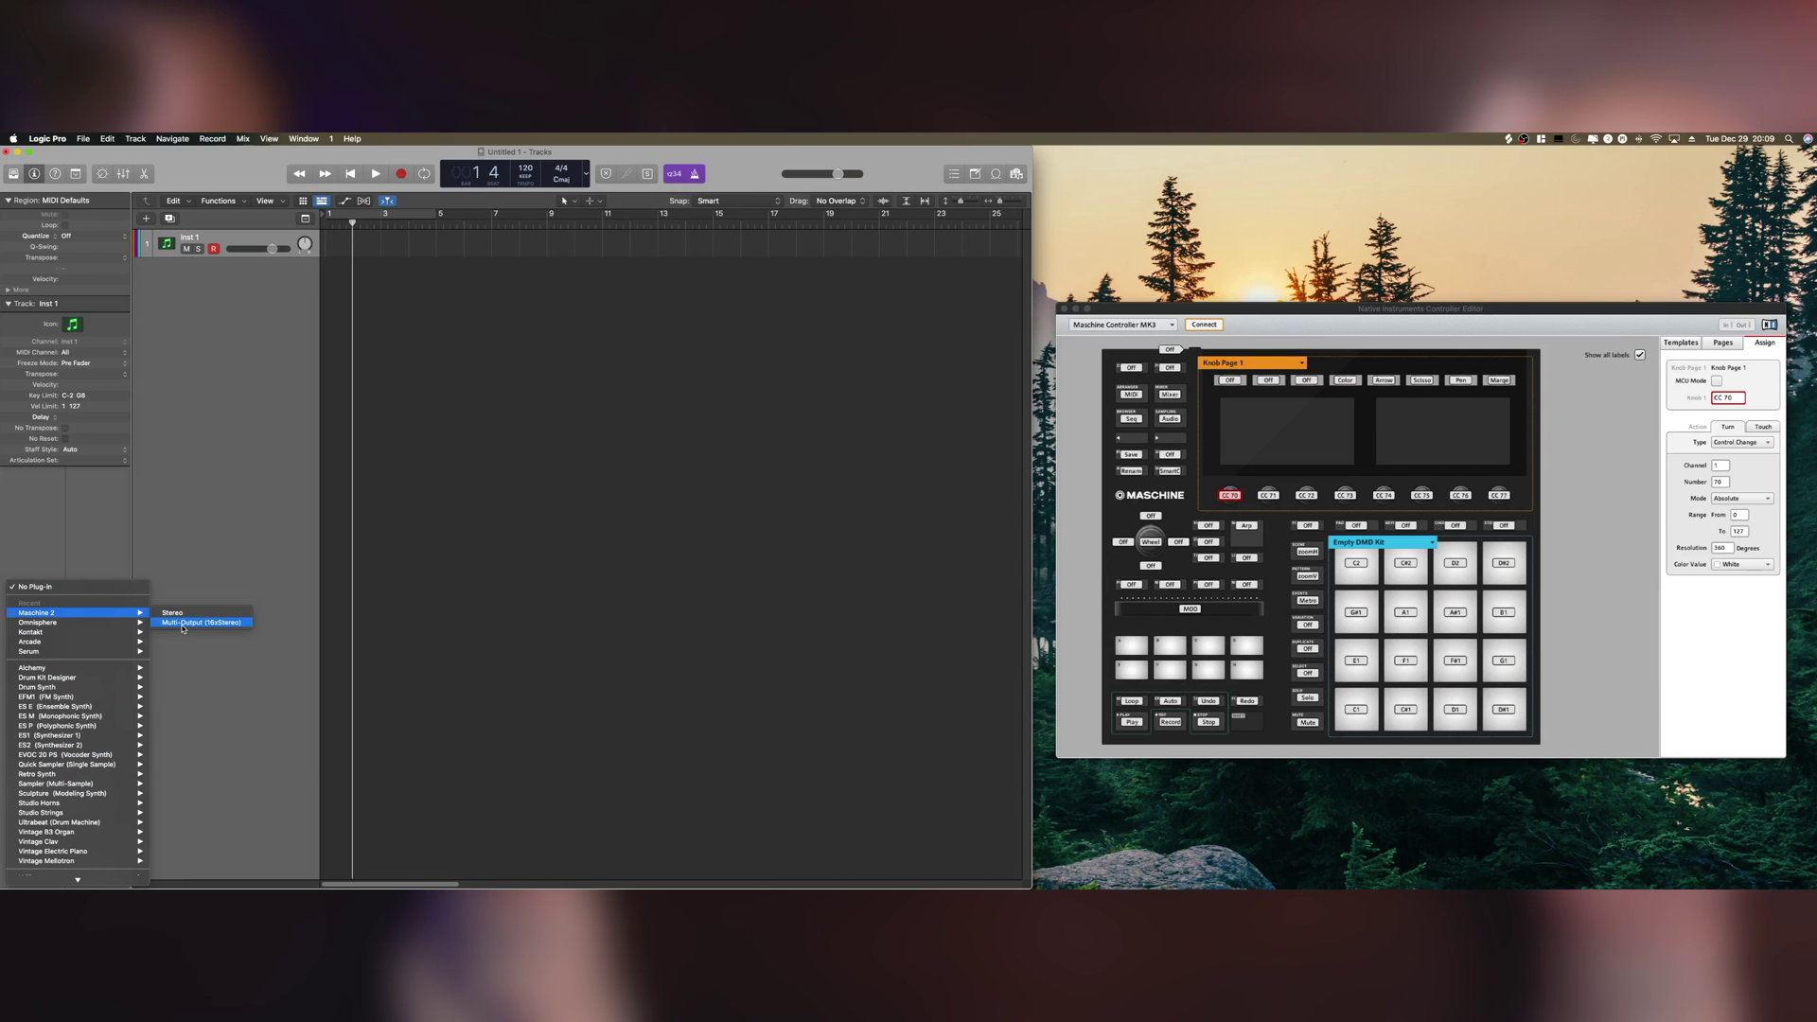
- Load Maschine 2 Multi-Output on Inst 1 and load Soul Magic's Chamber 60s Kit
click(183, 624)
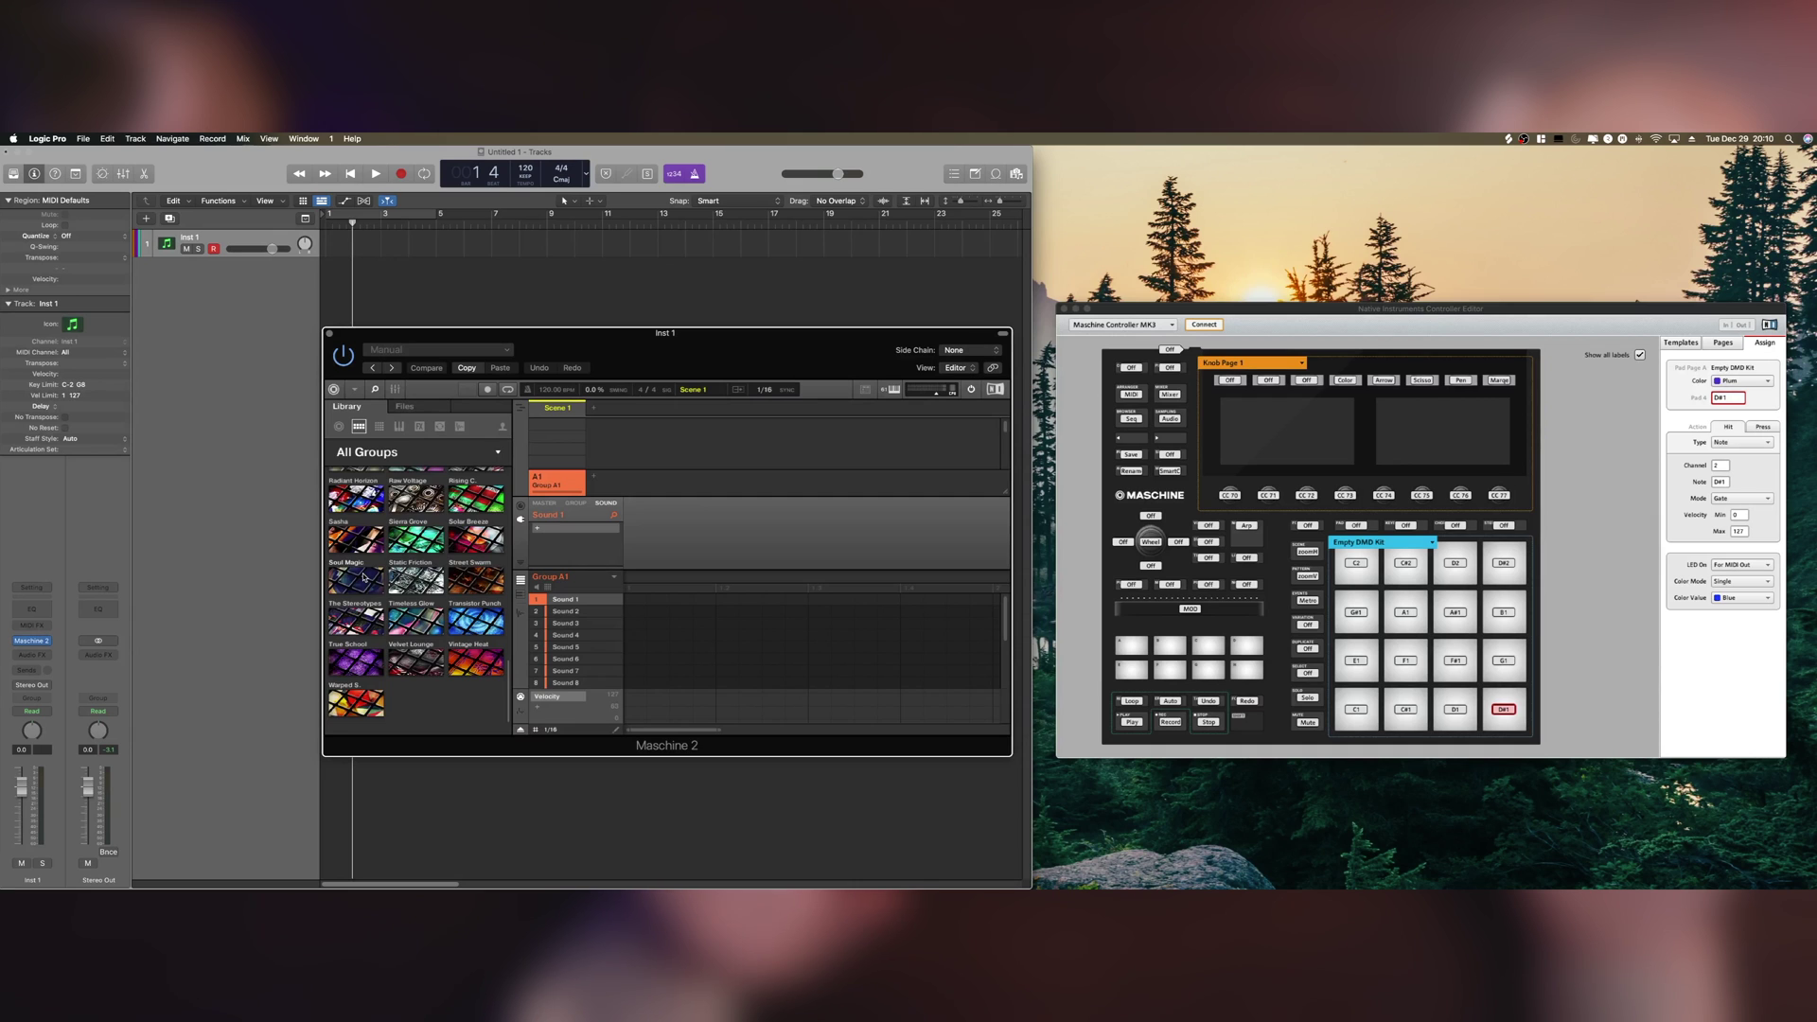
click(363, 577)
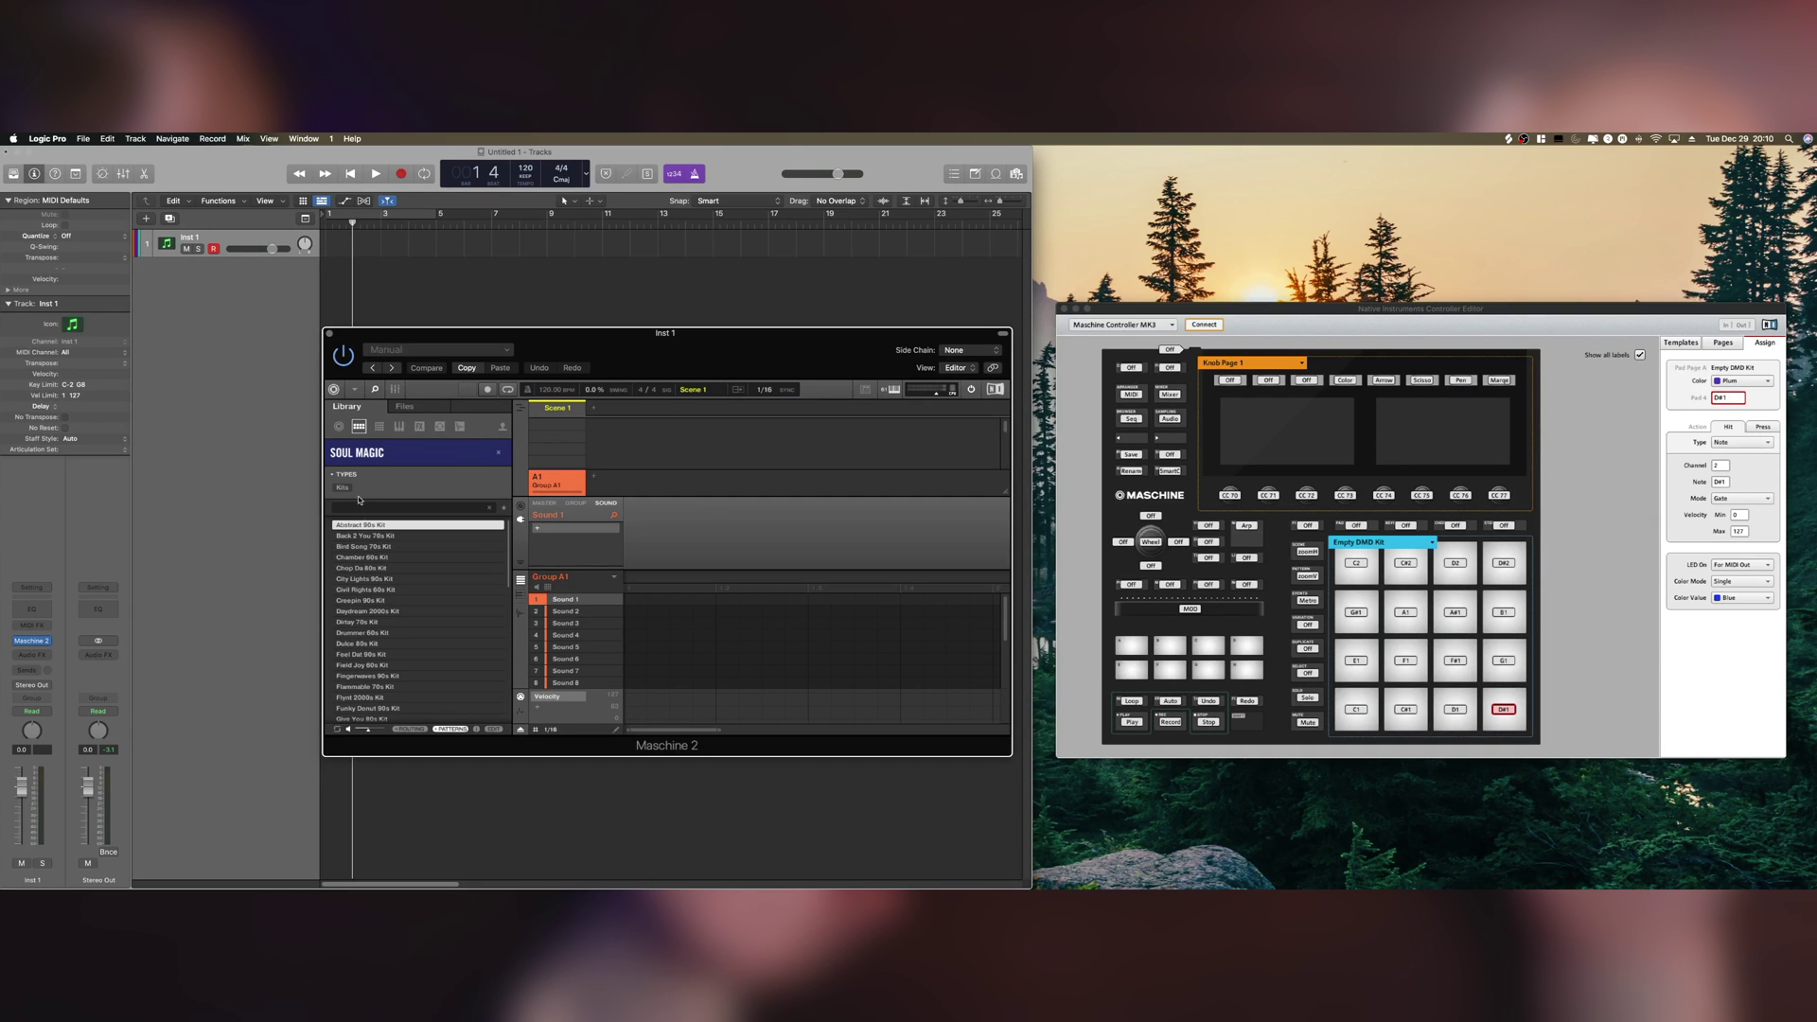
click(363, 557)
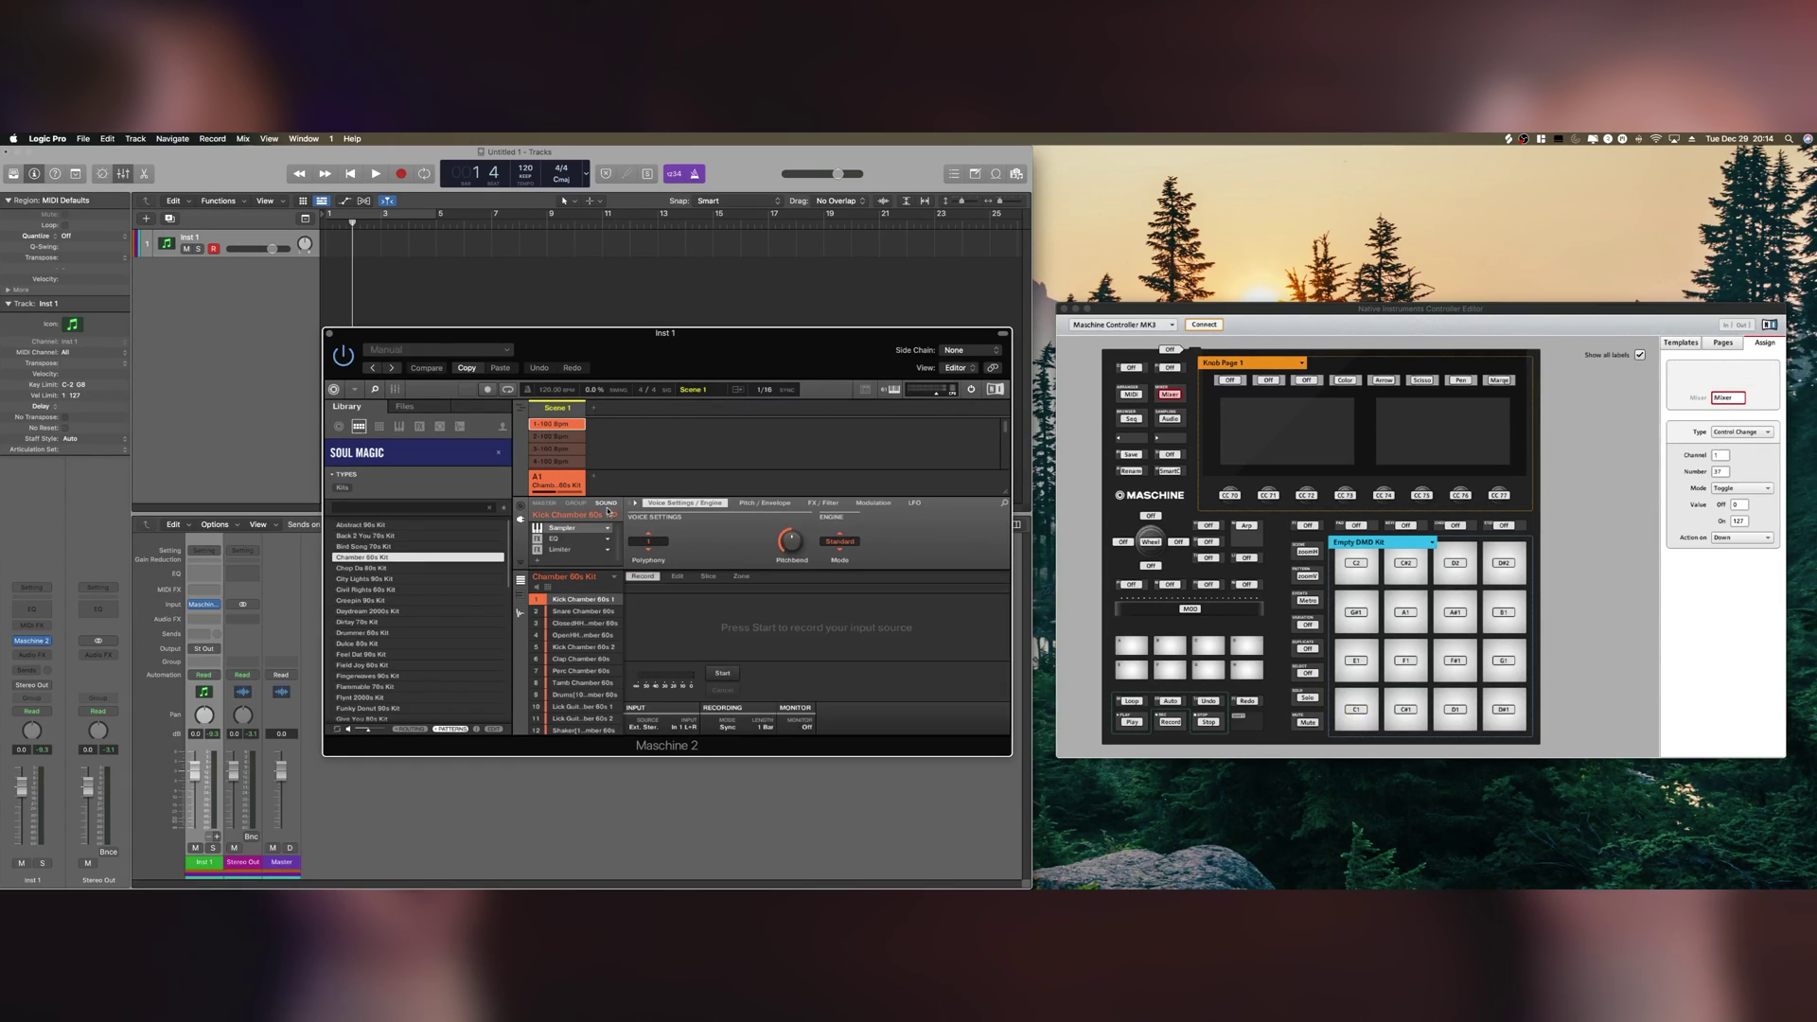
- In the Sound Output settings, send the kick to Ext. 1 and the snare to Ext. 2
click(521, 508)
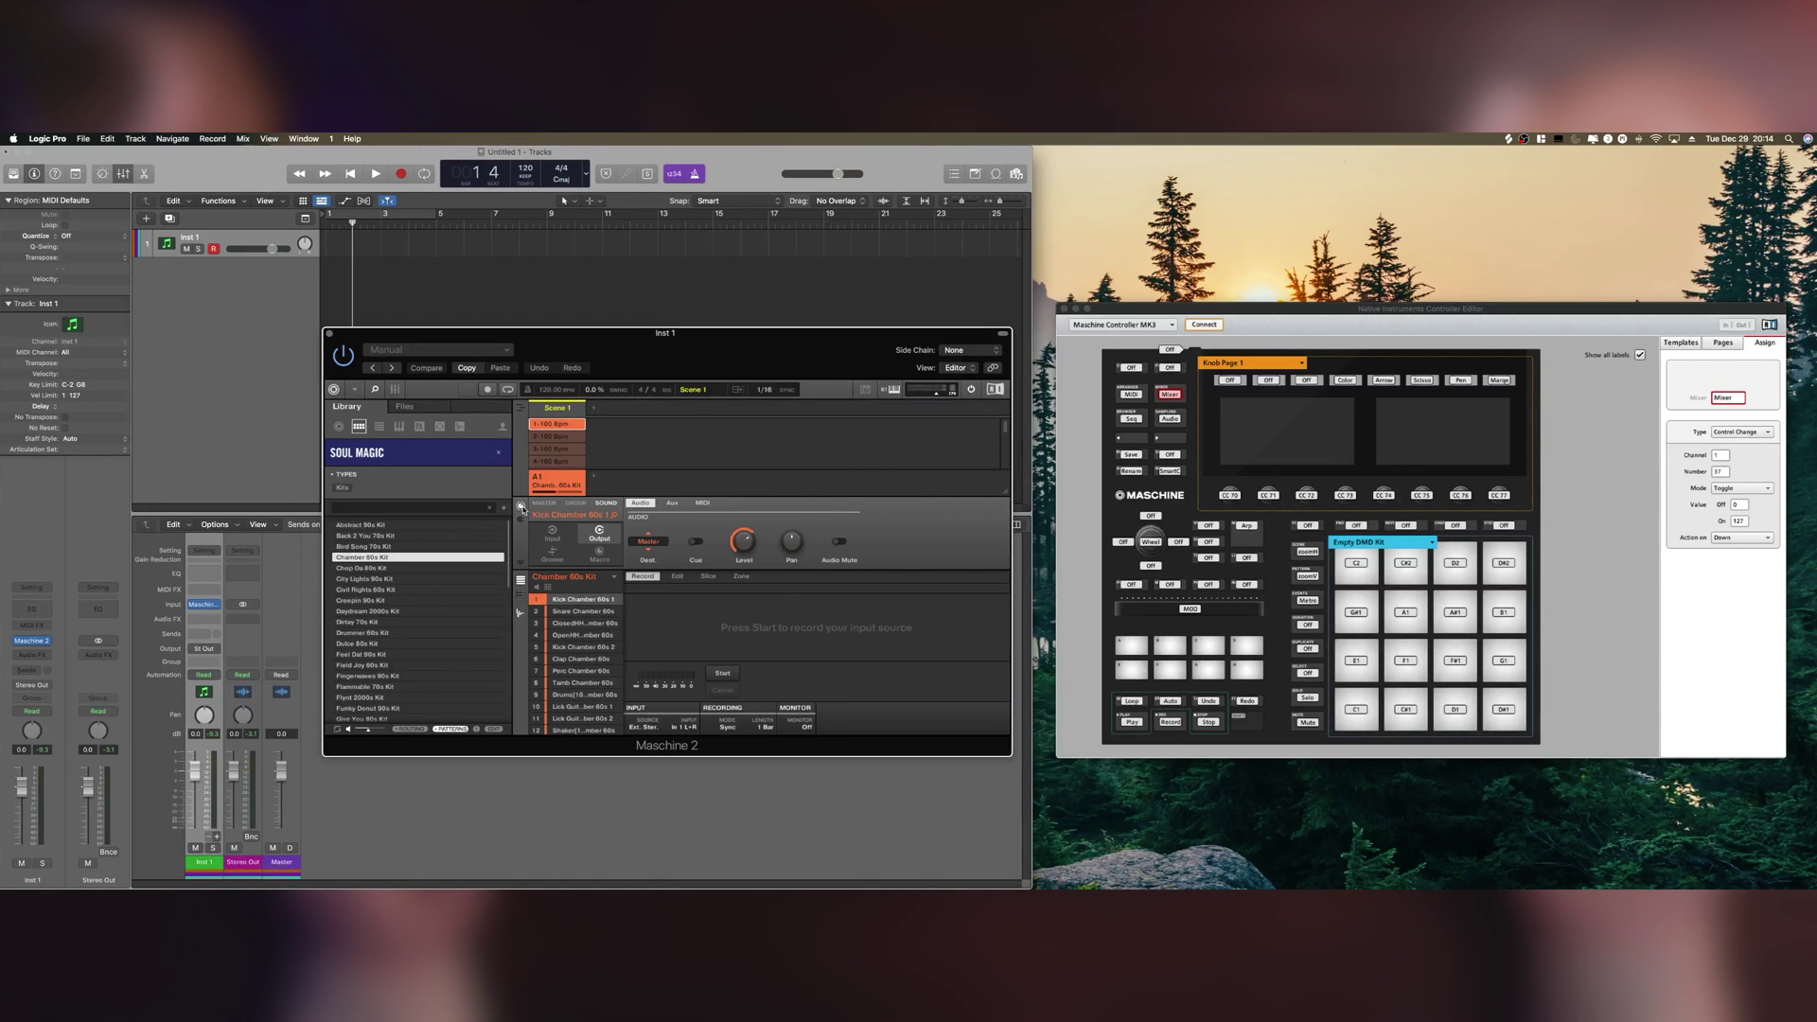
click(659, 545)
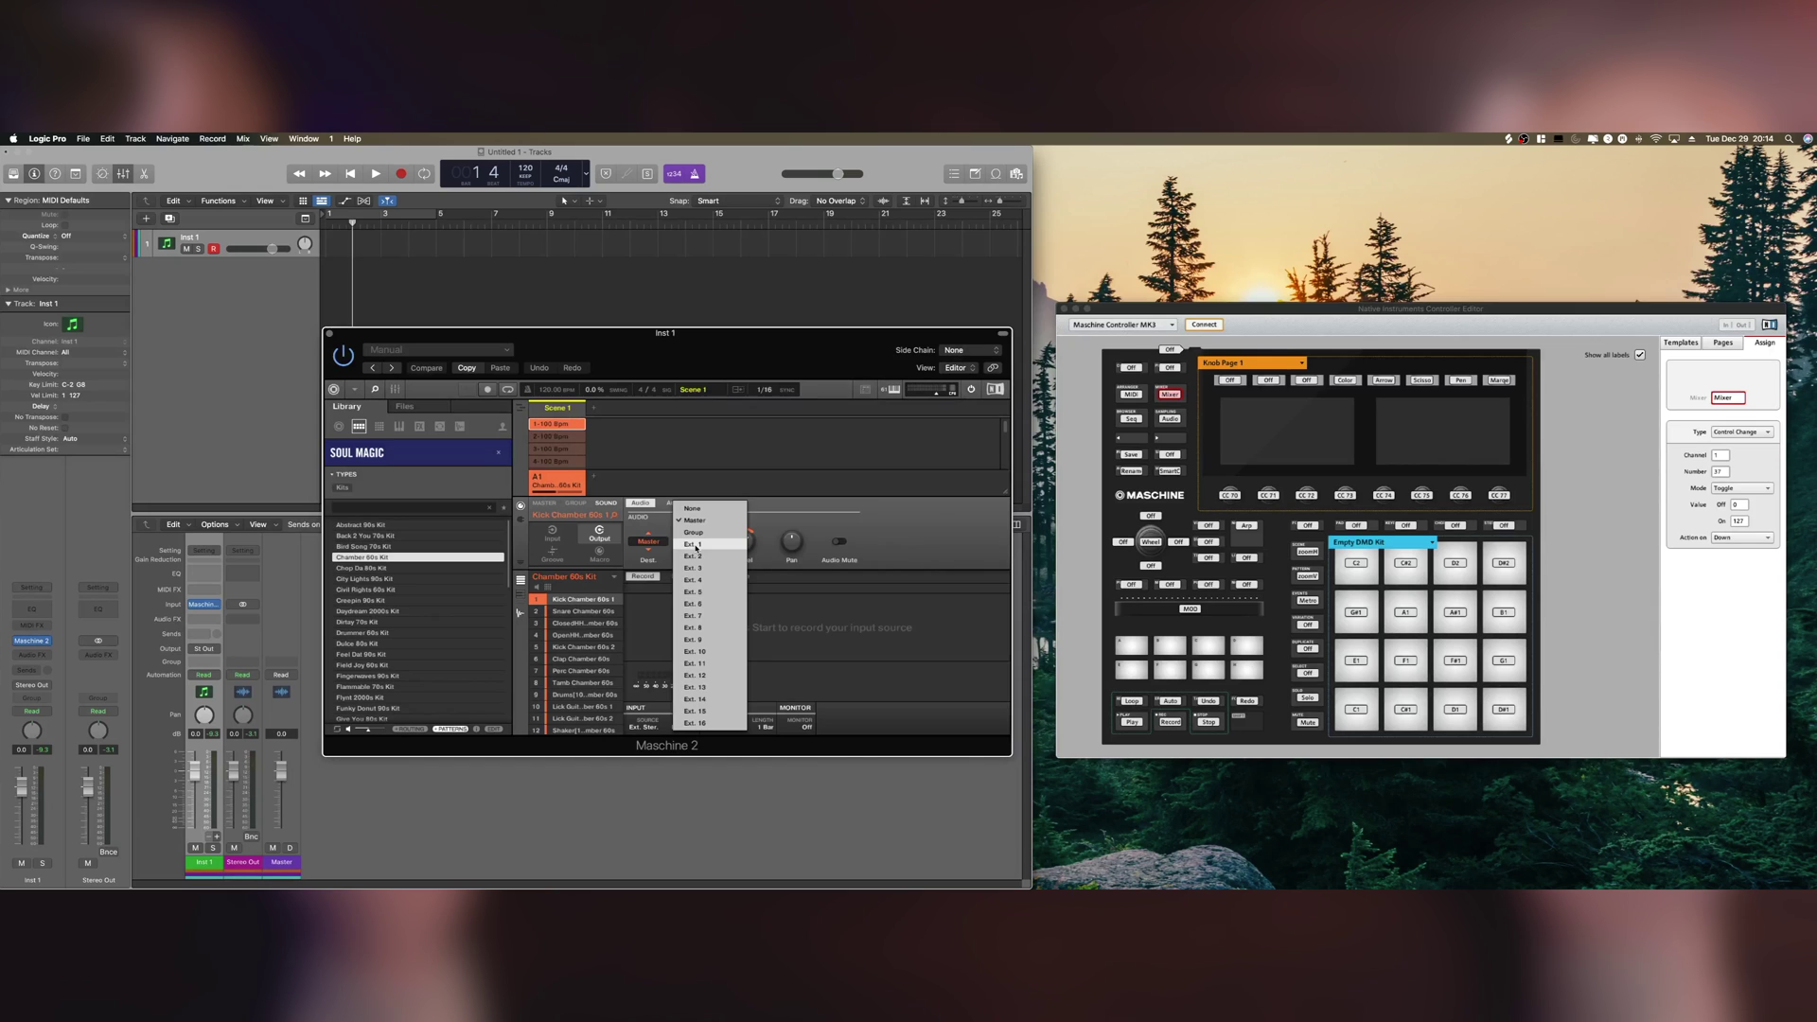
click(697, 546)
click(572, 613)
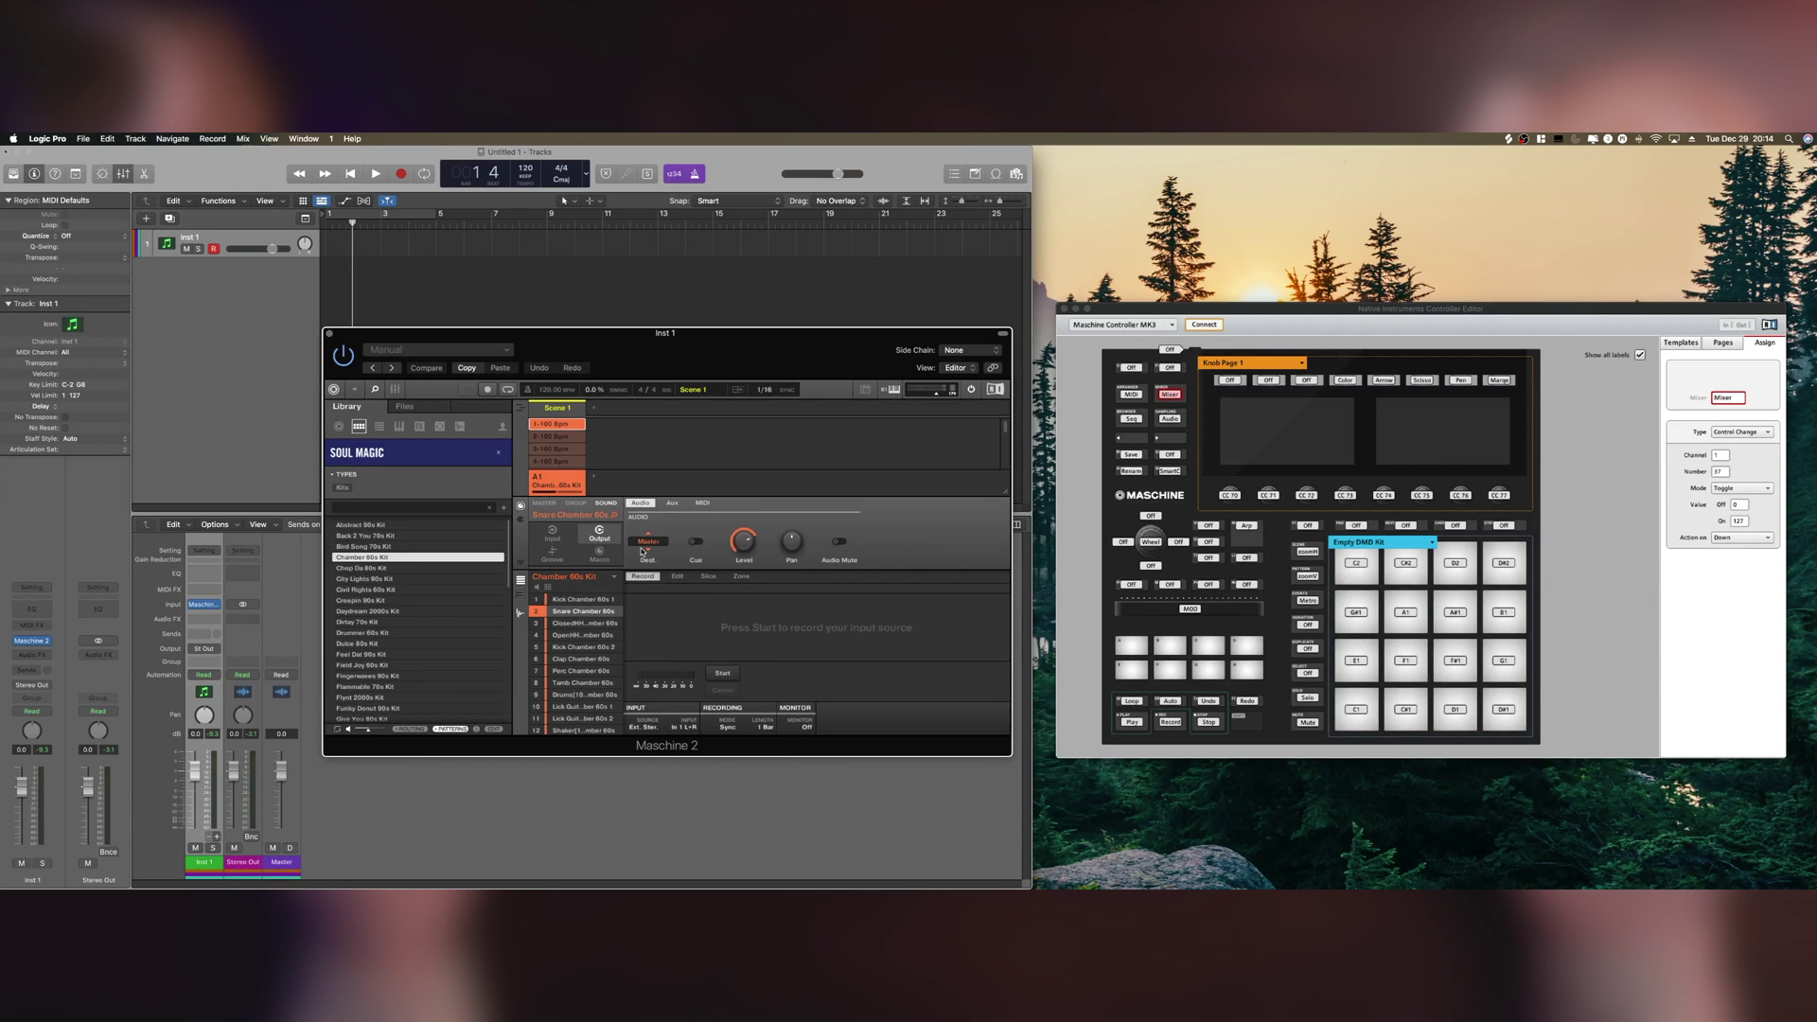
click(648, 542)
click(705, 556)
- Send the closed hi-hat to Ext. 3 and the open hi-hat to Ext. 4
click(580, 623)
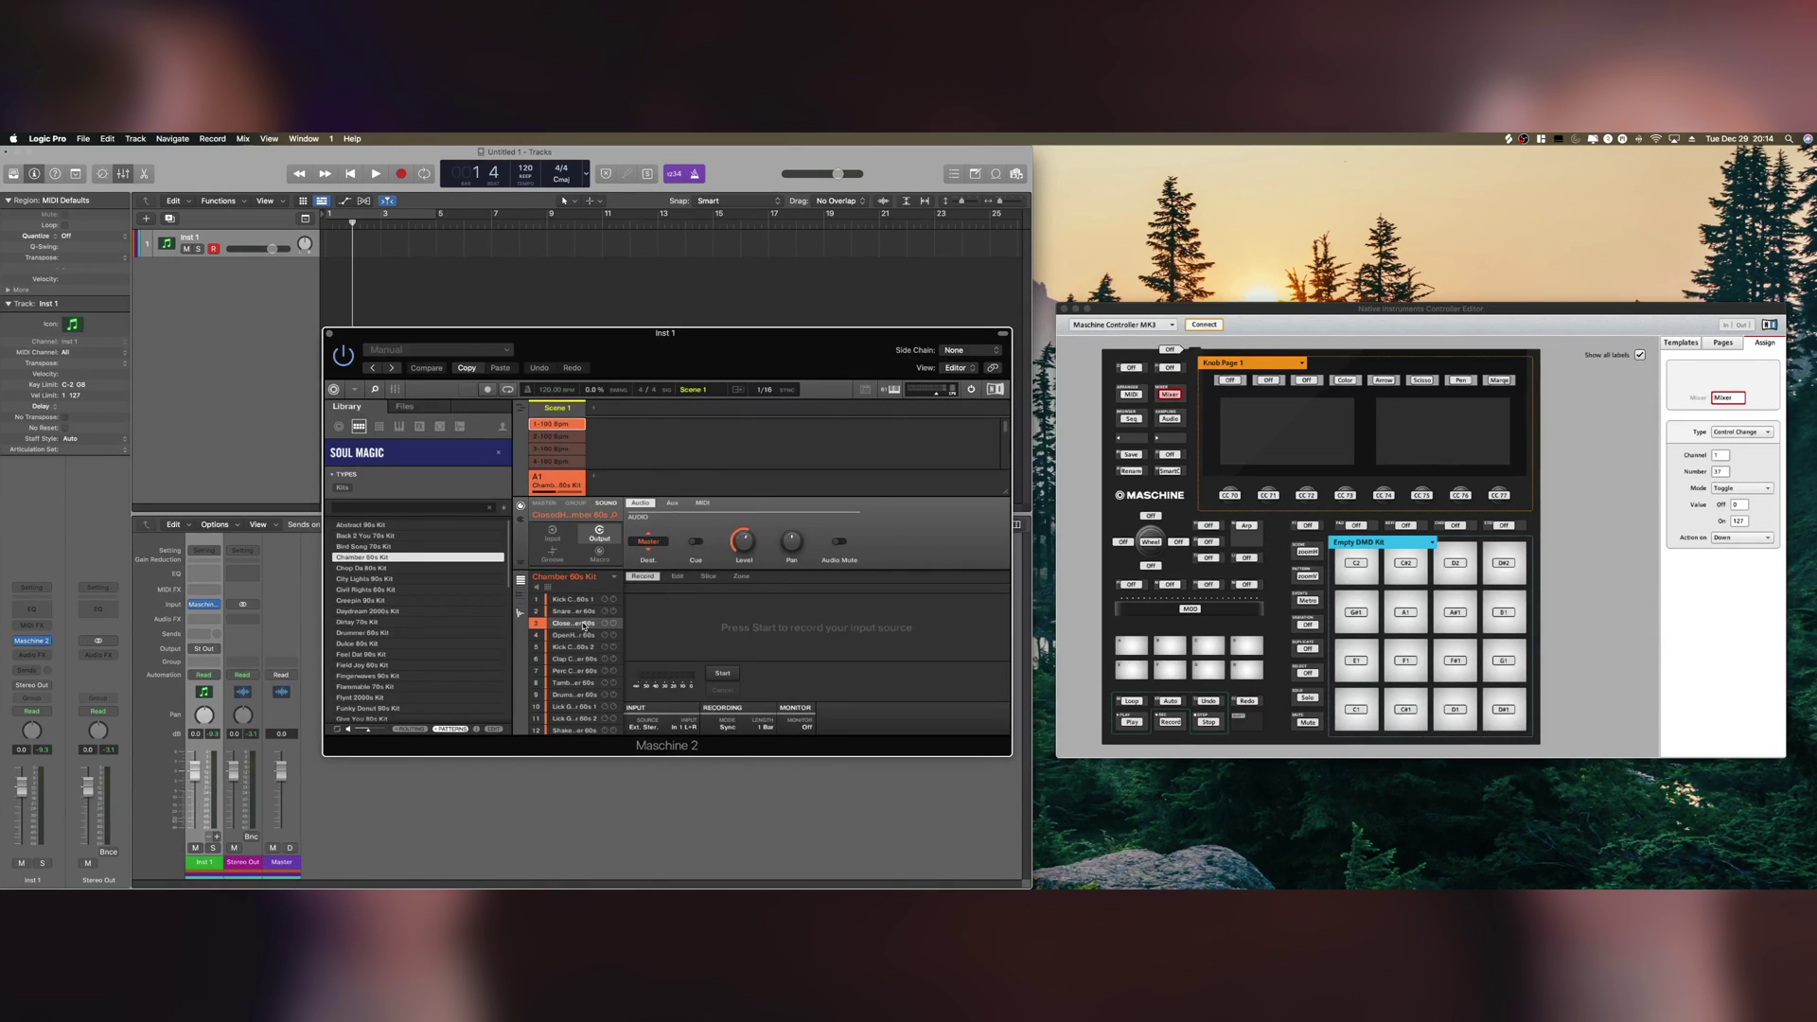
click(649, 541)
click(698, 568)
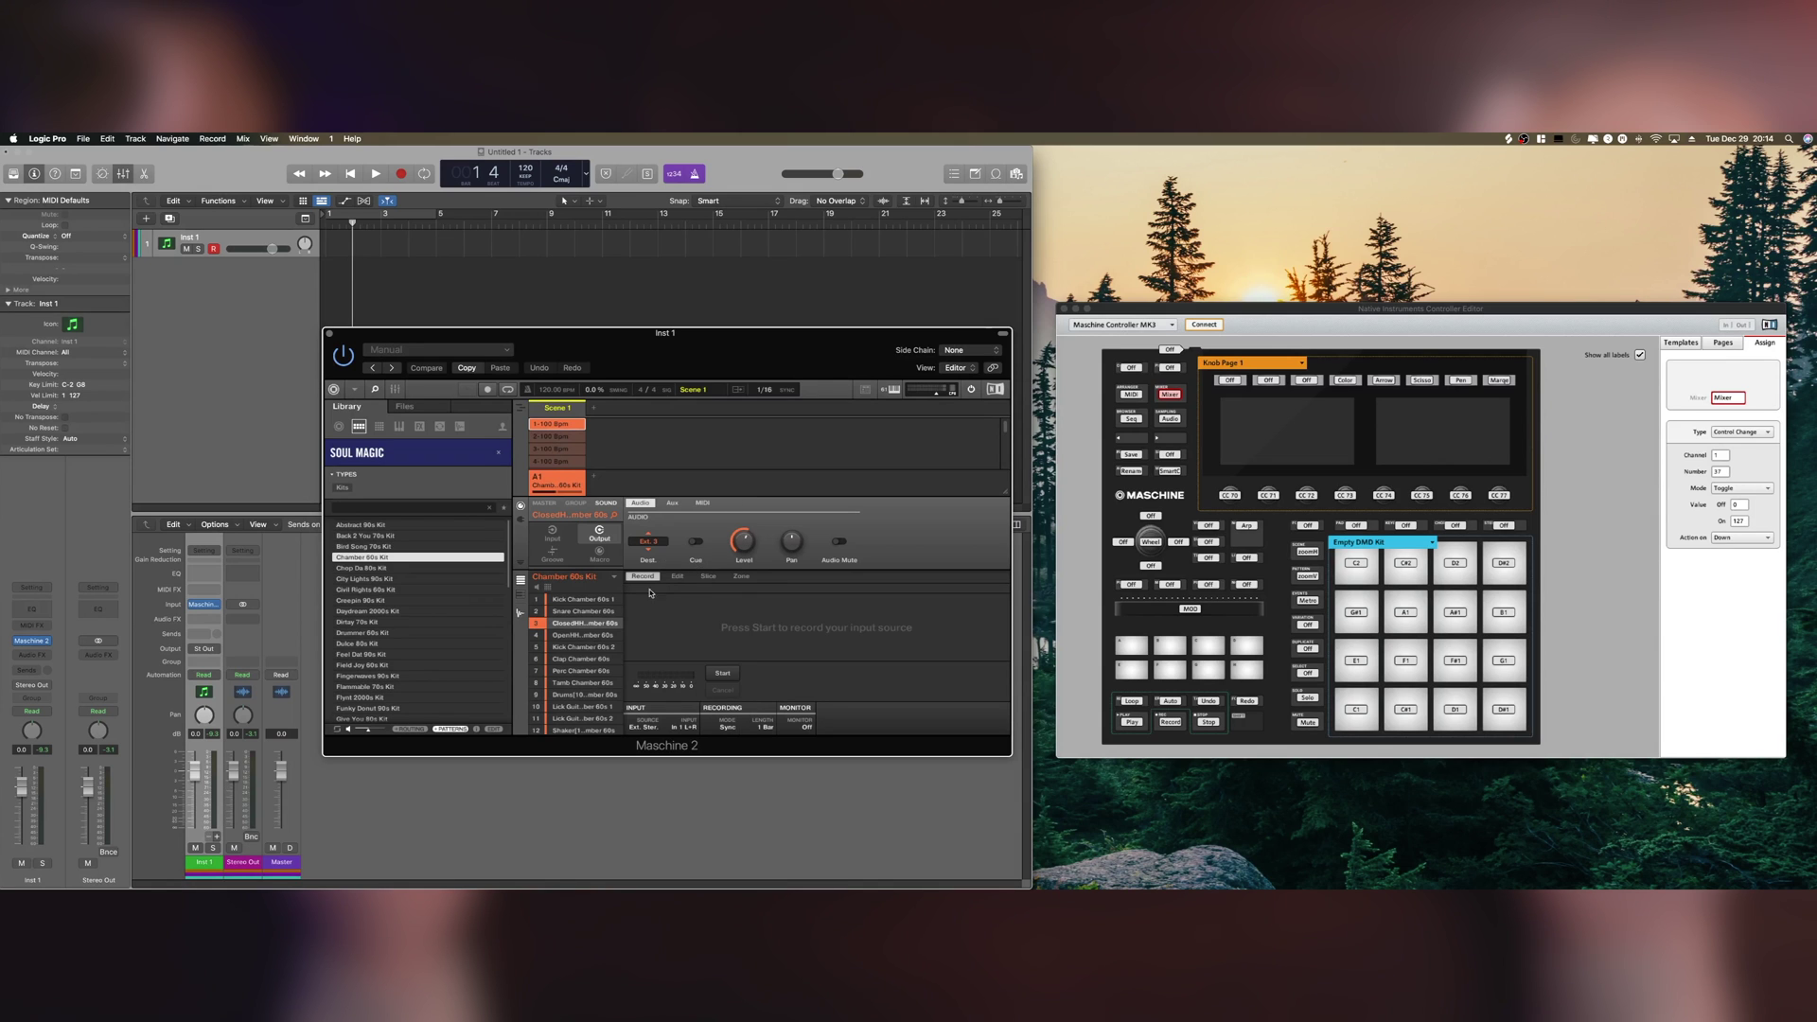
click(580, 636)
click(648, 542)
click(703, 580)
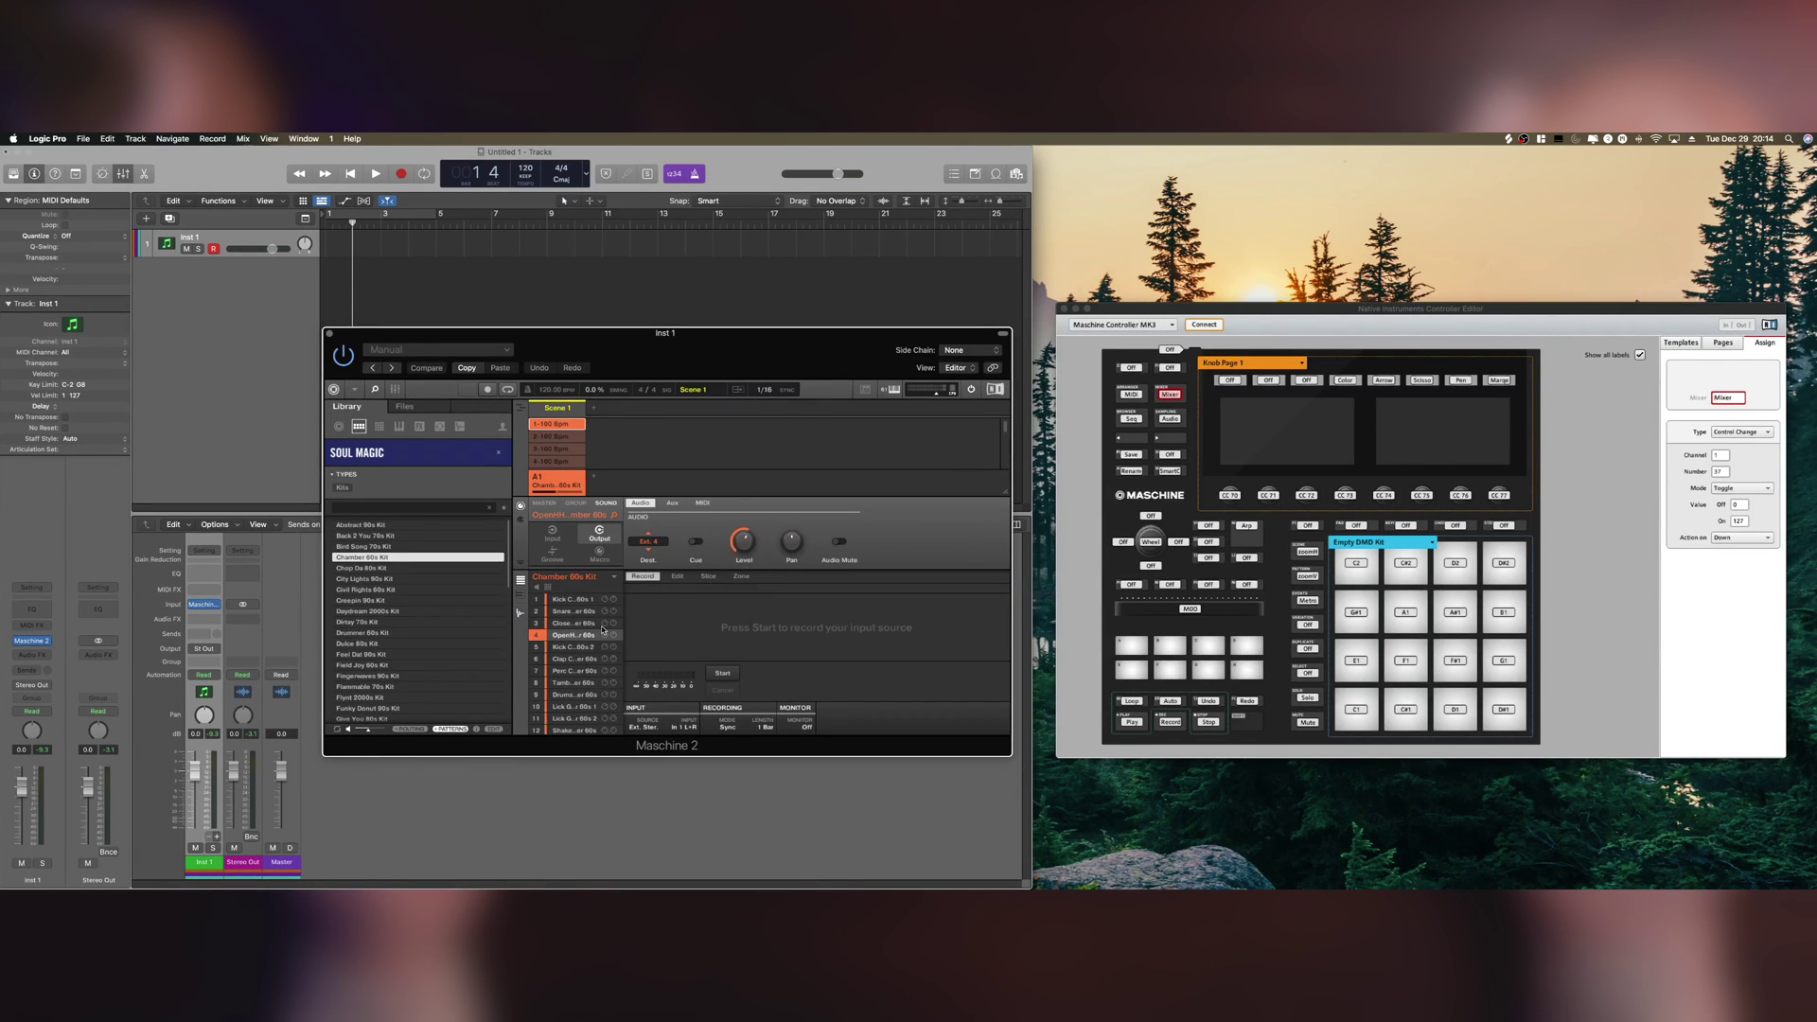
scroll(578, 691, down, 2)
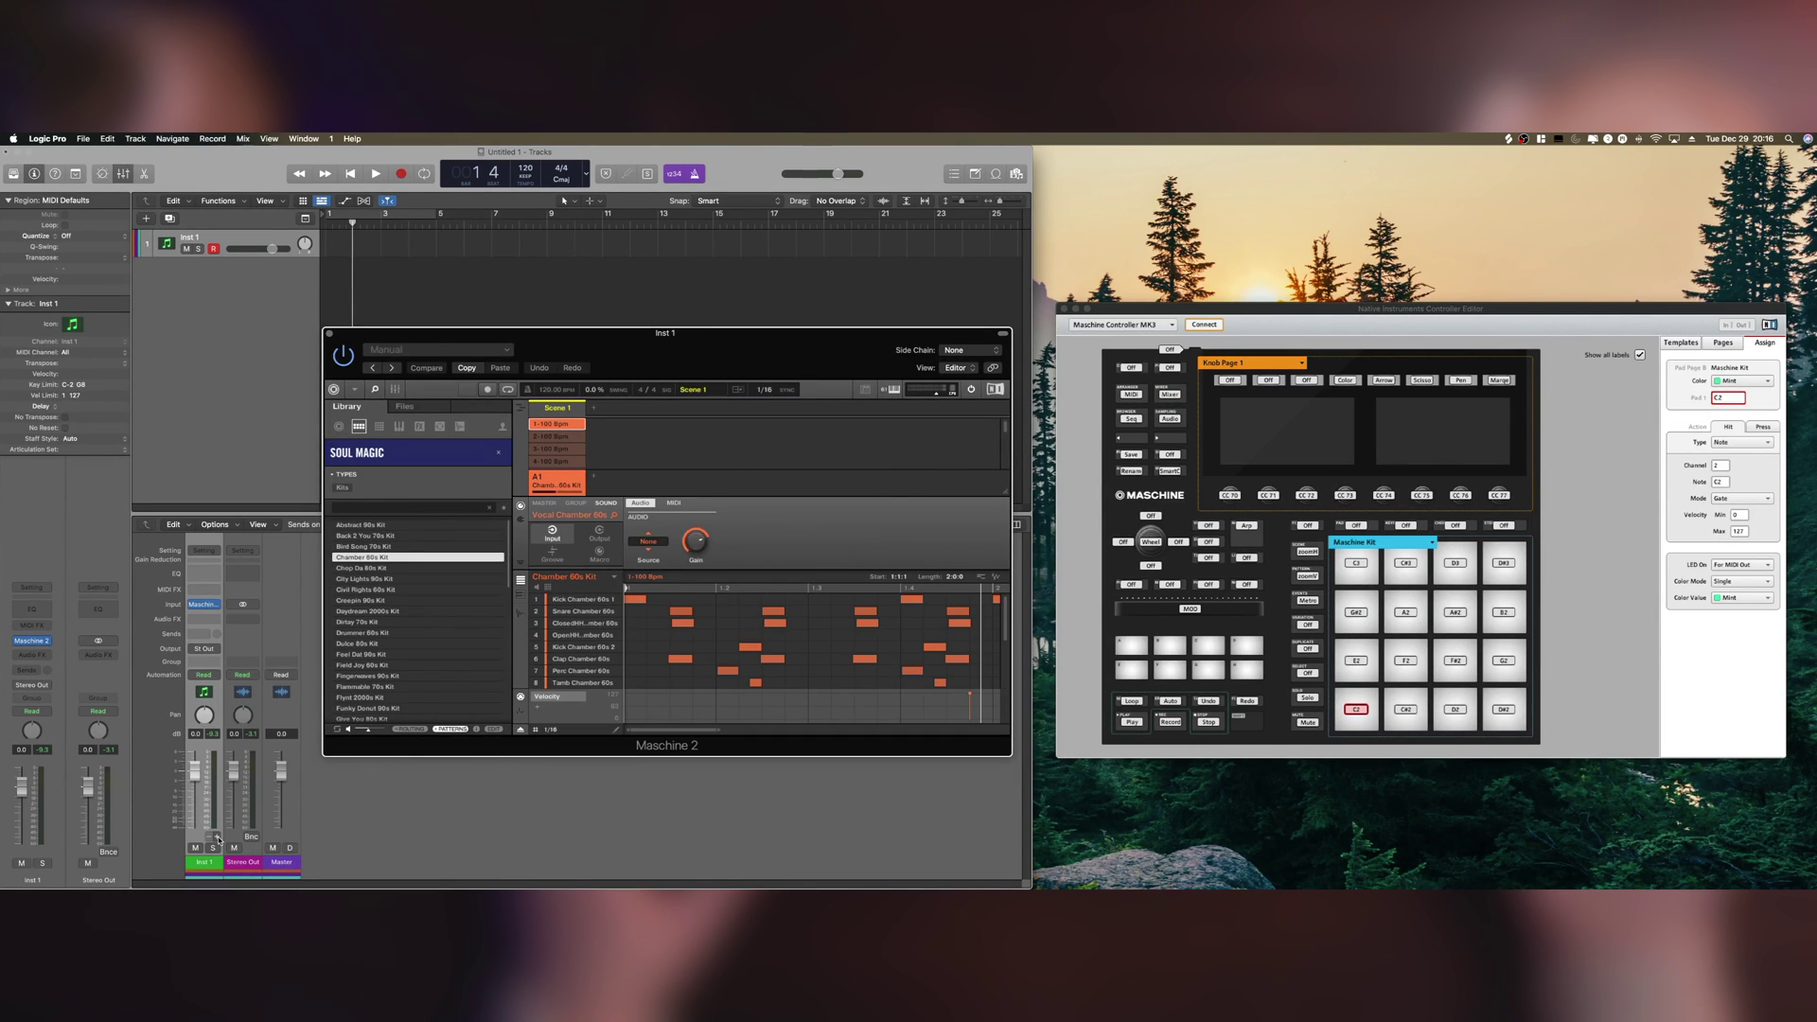
- Add aux strips from the Inst 1 strip's + button until Aux 15 exists
click(217, 839)
click(218, 839)
click(217, 839)
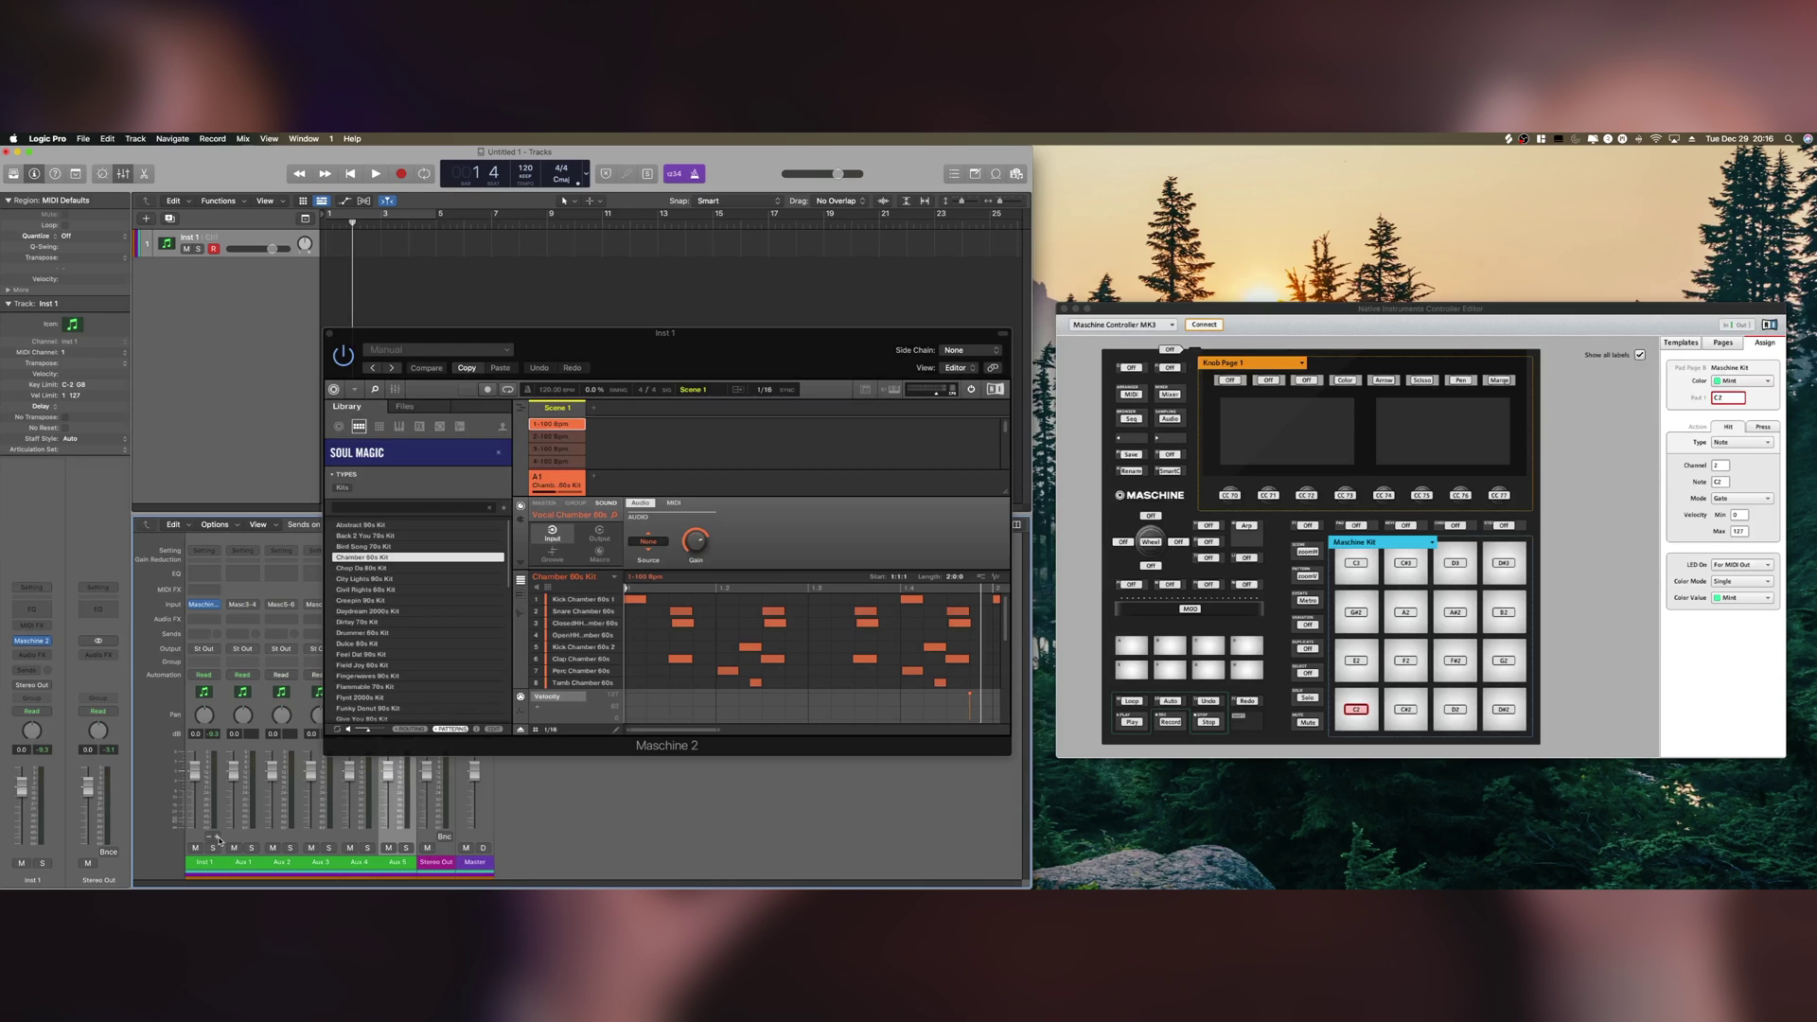
click(218, 840)
click(217, 840)
click(217, 840)
click(217, 840)
click(218, 840)
click(218, 840)
click(218, 840)
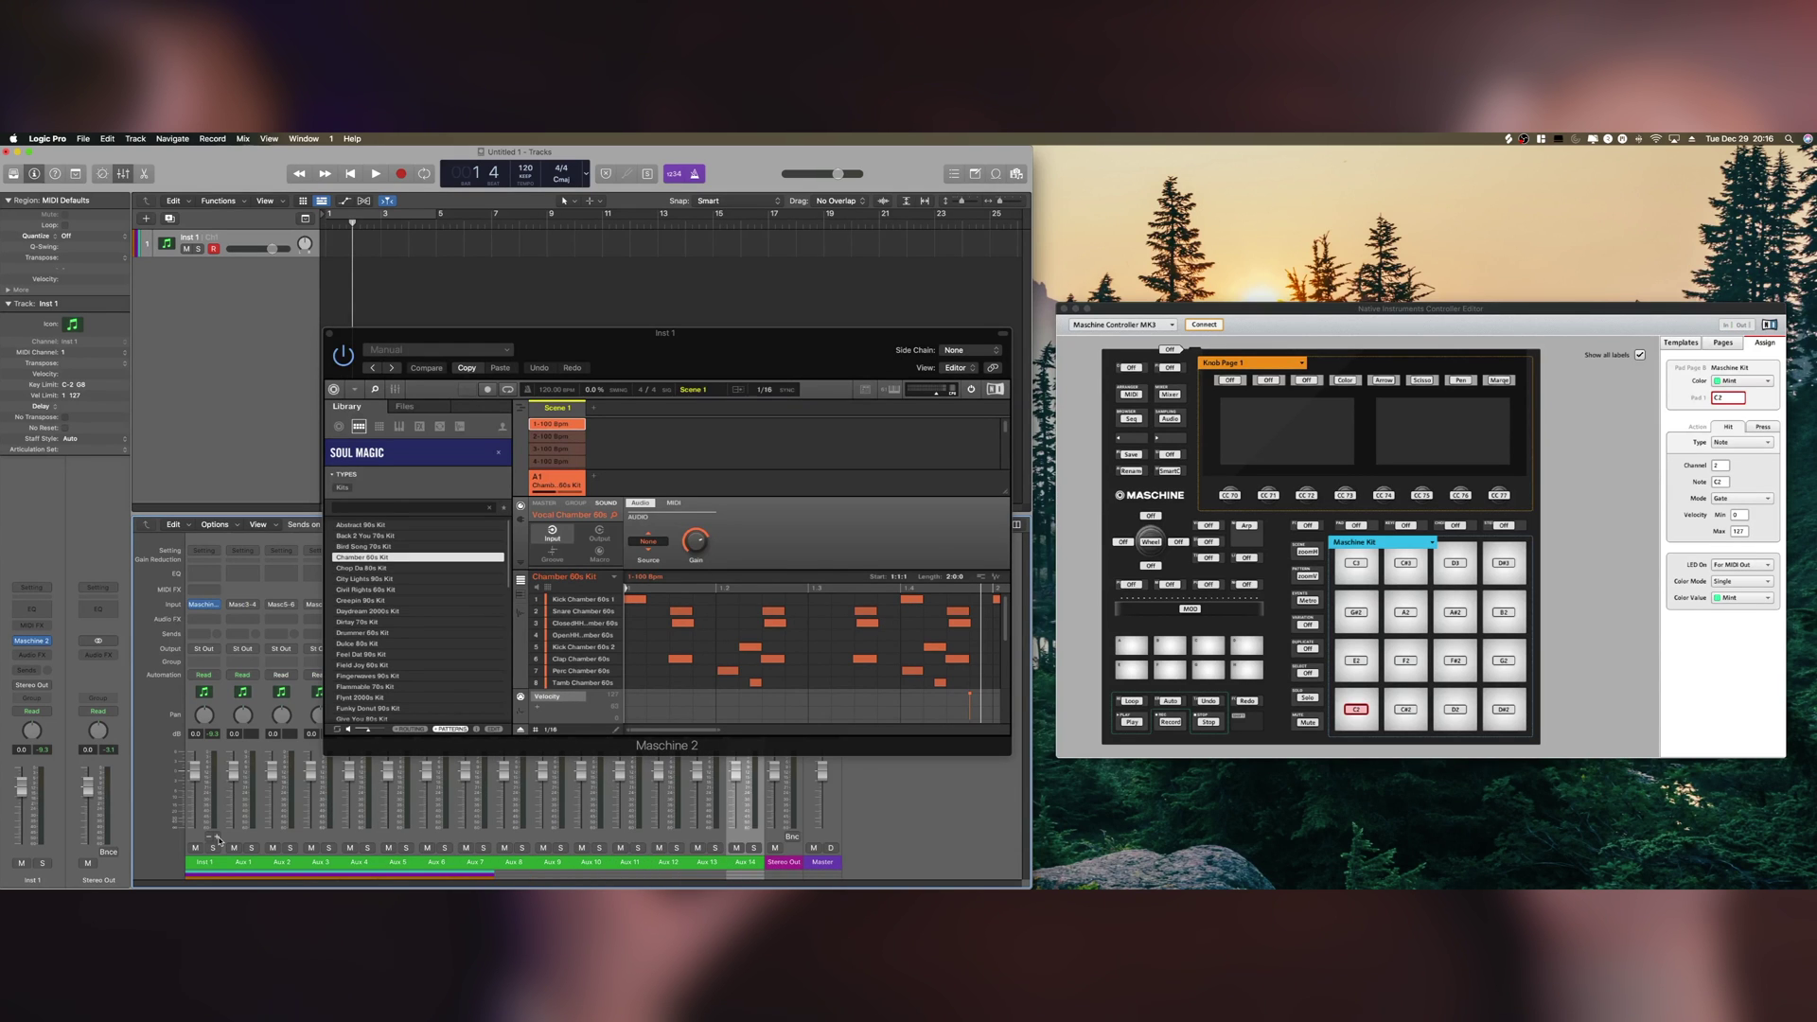
click(218, 839)
scroll(581, 684, down, 3)
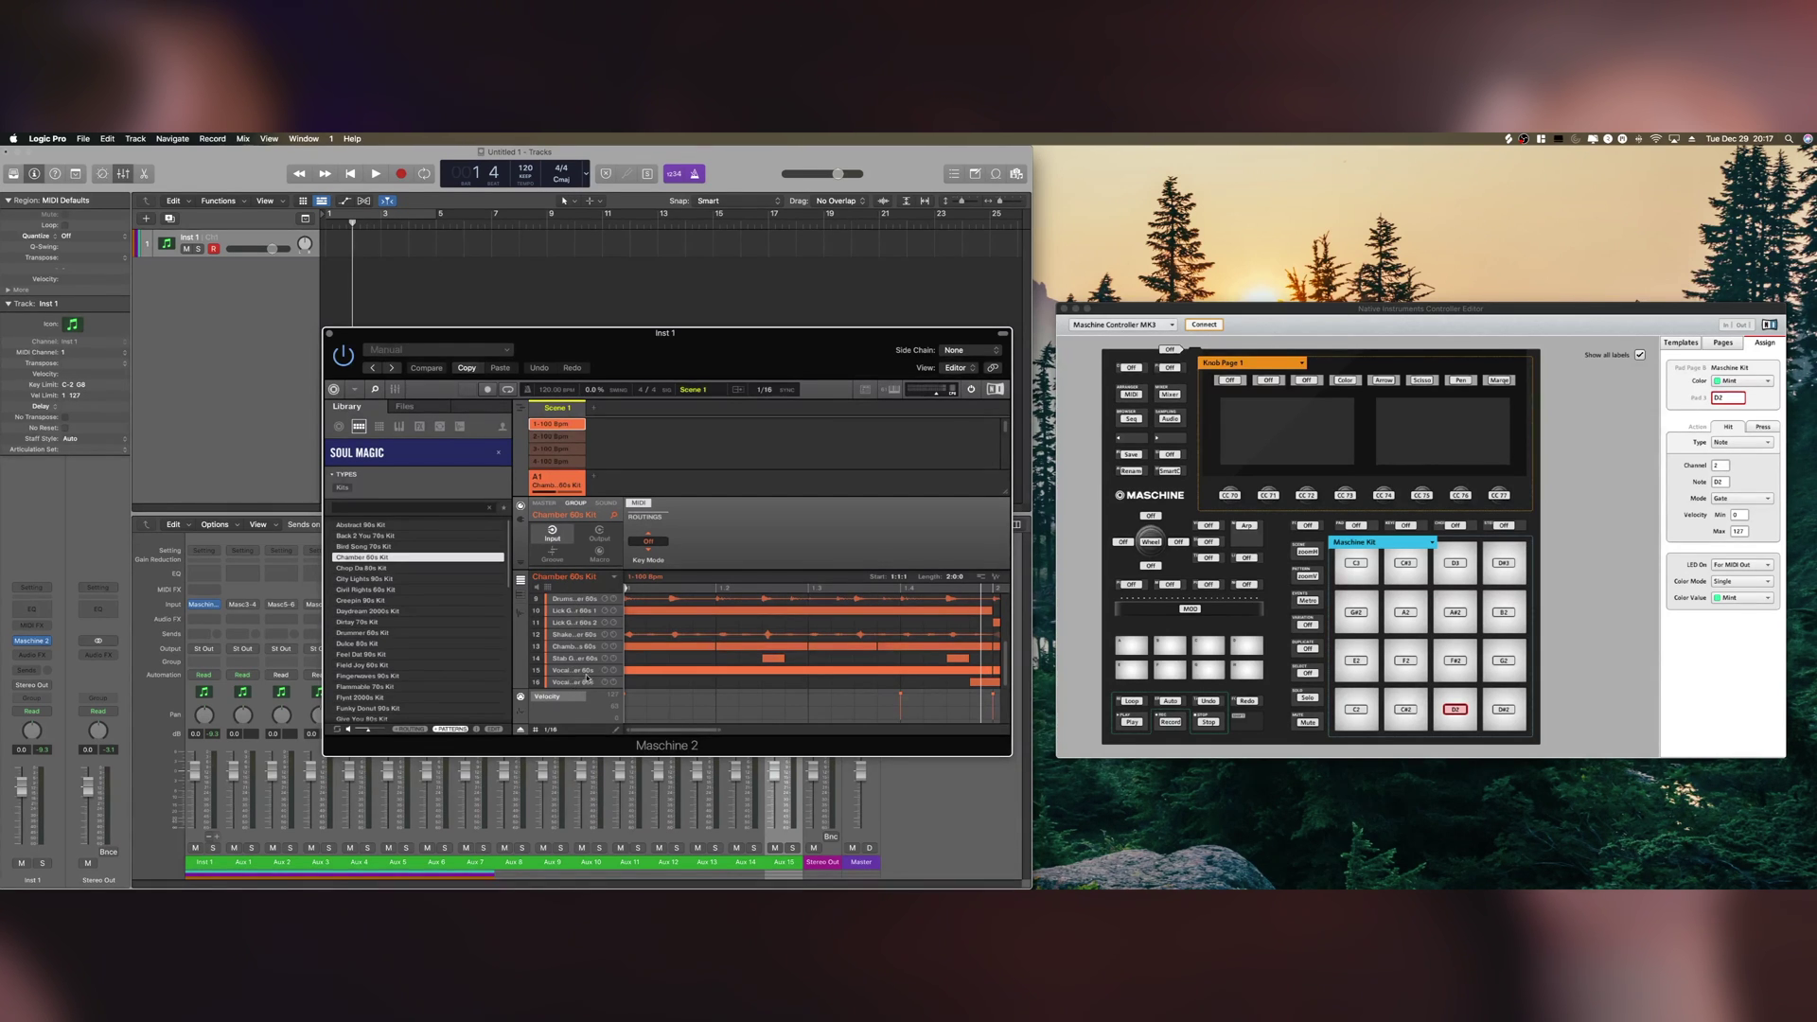
- Set the Maschine group's MIDI Key Mode to Drumkit
click(659, 542)
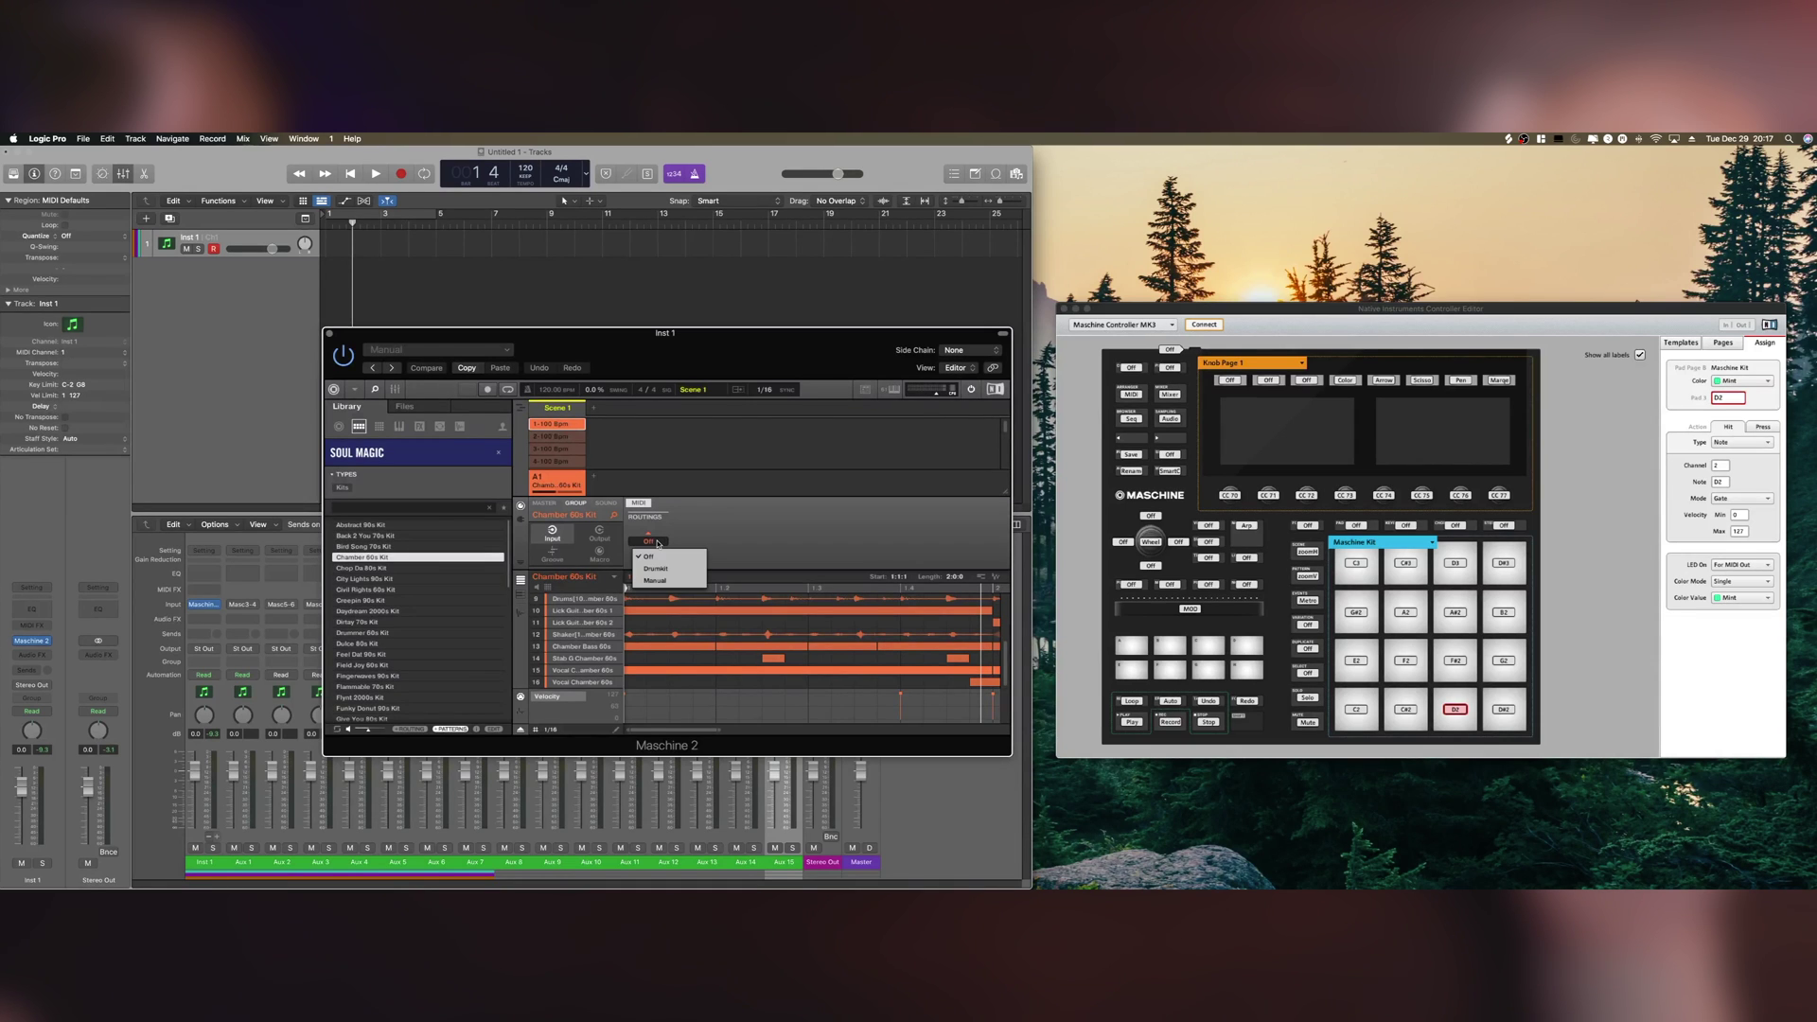
click(667, 569)
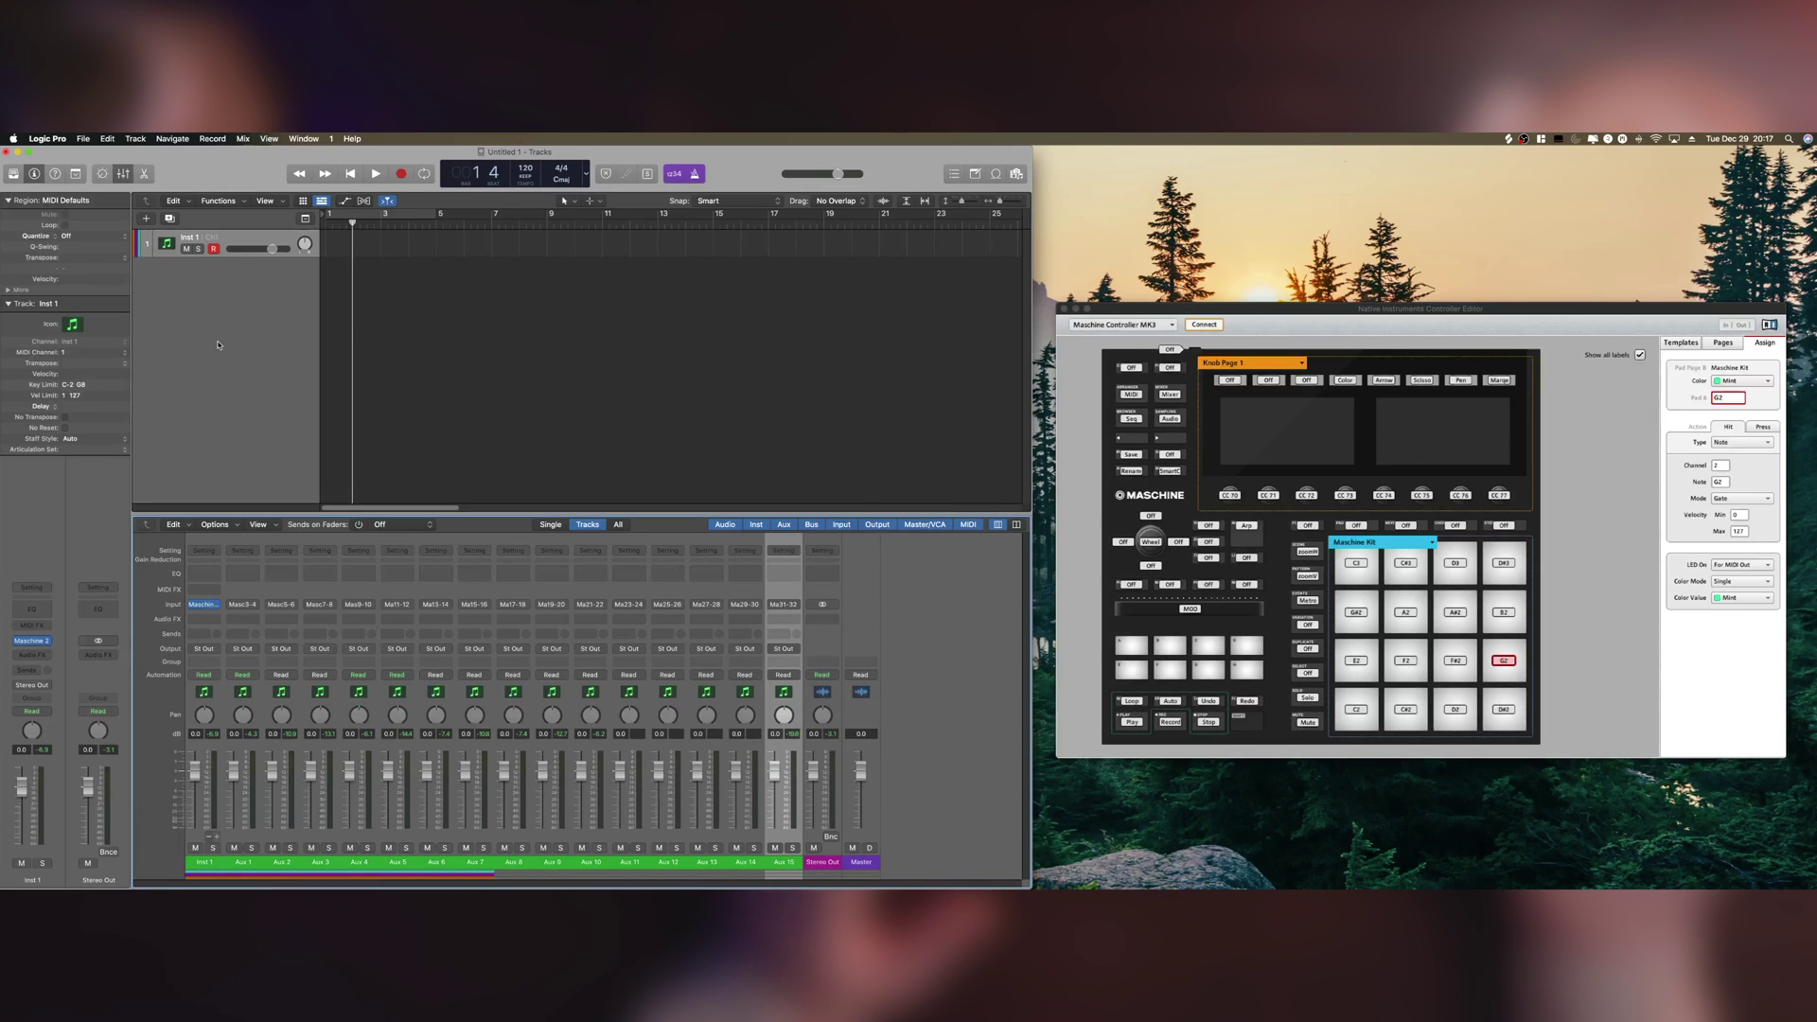
click(84, 139)
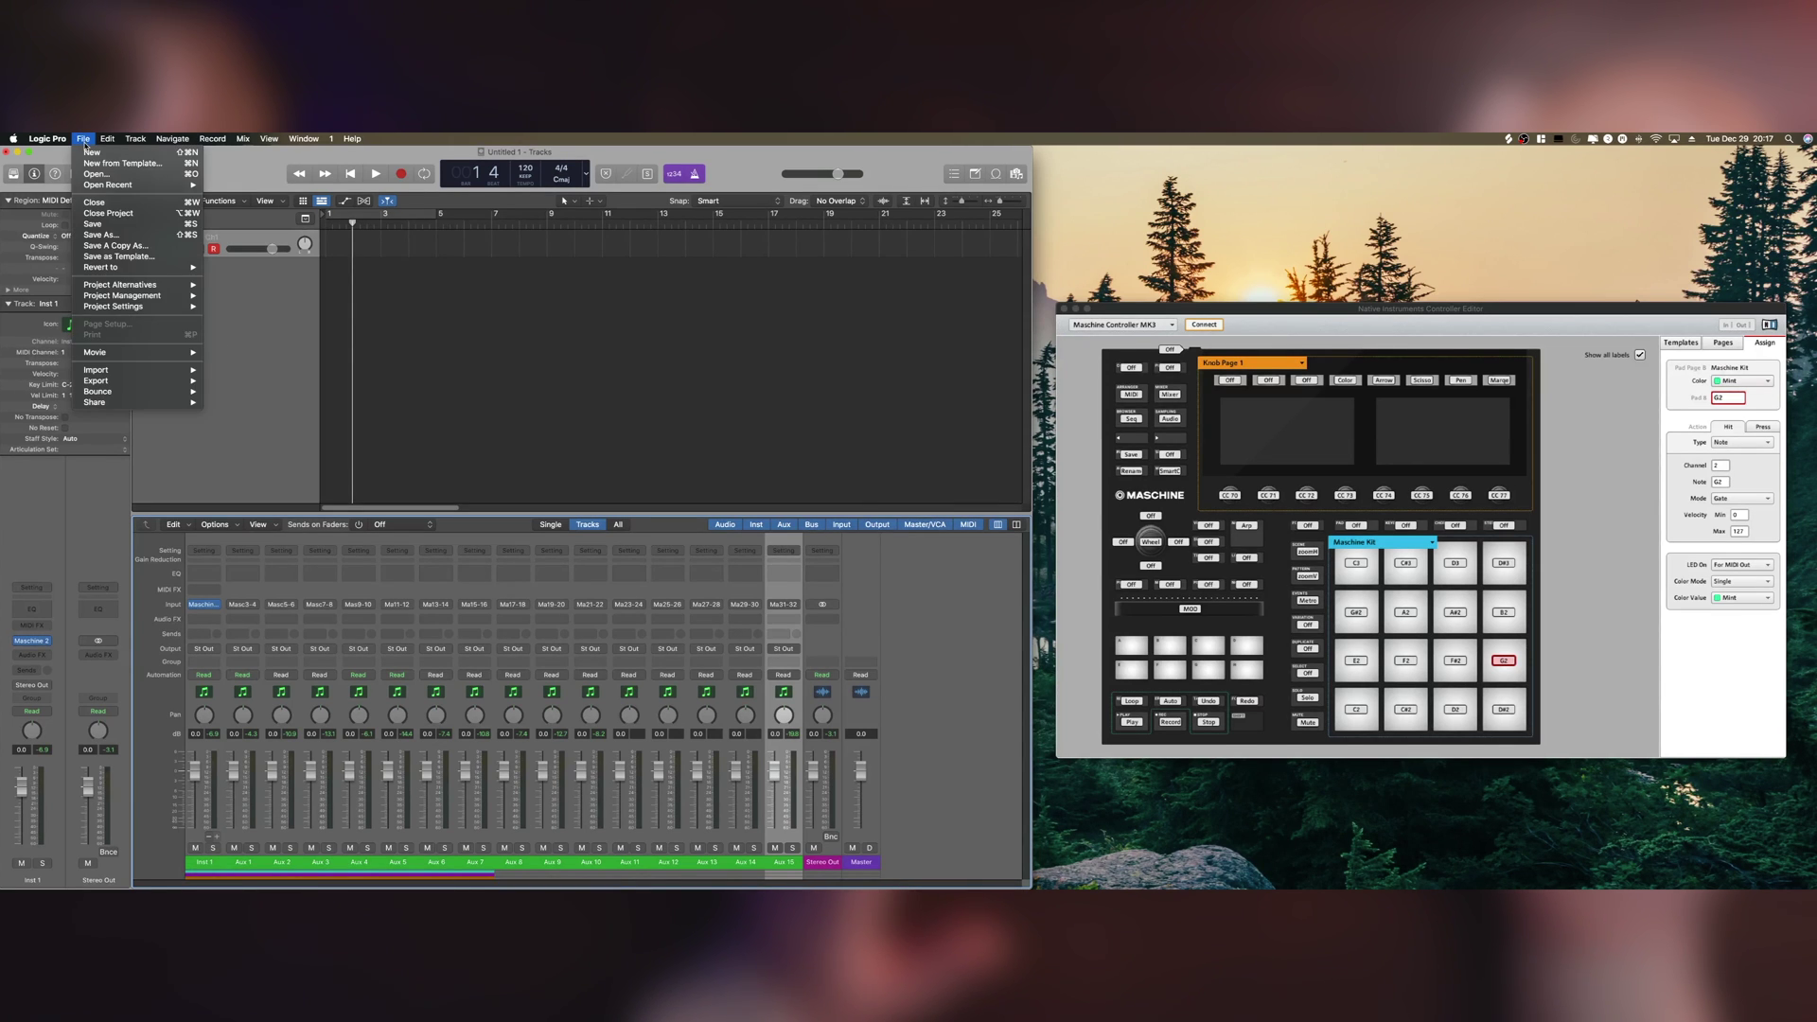
click(141, 257)
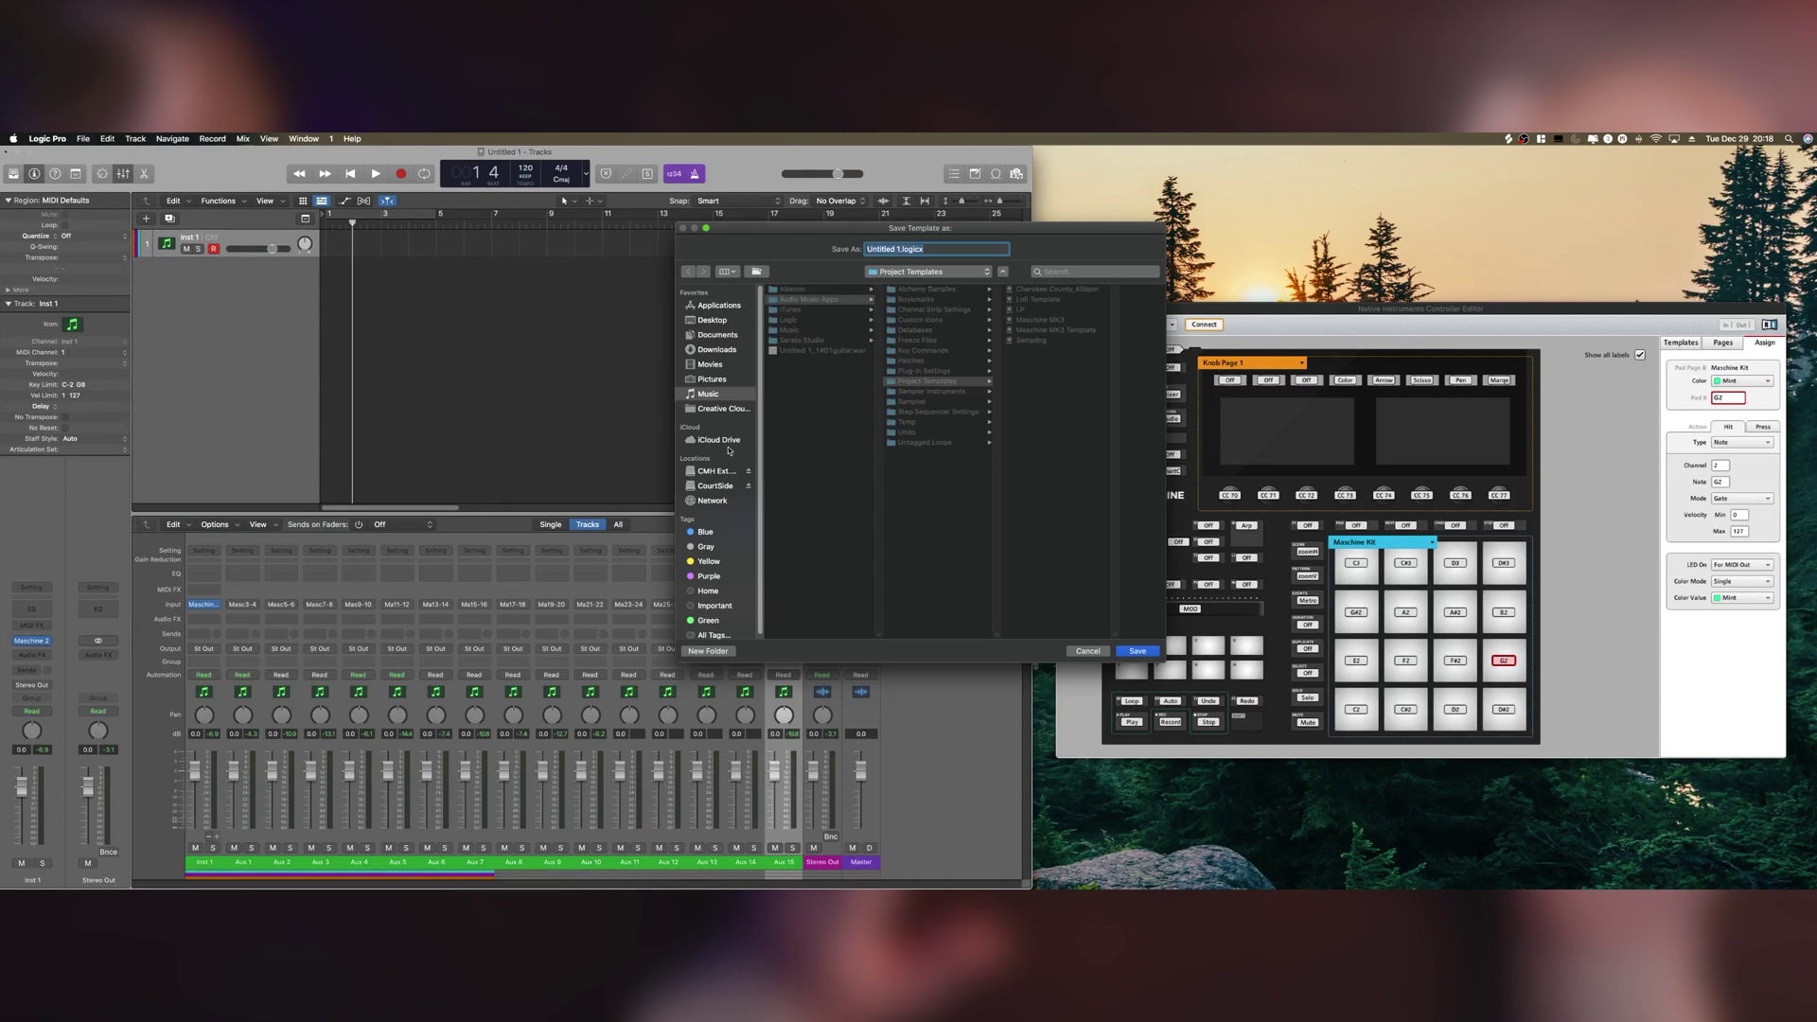
click(1089, 652)
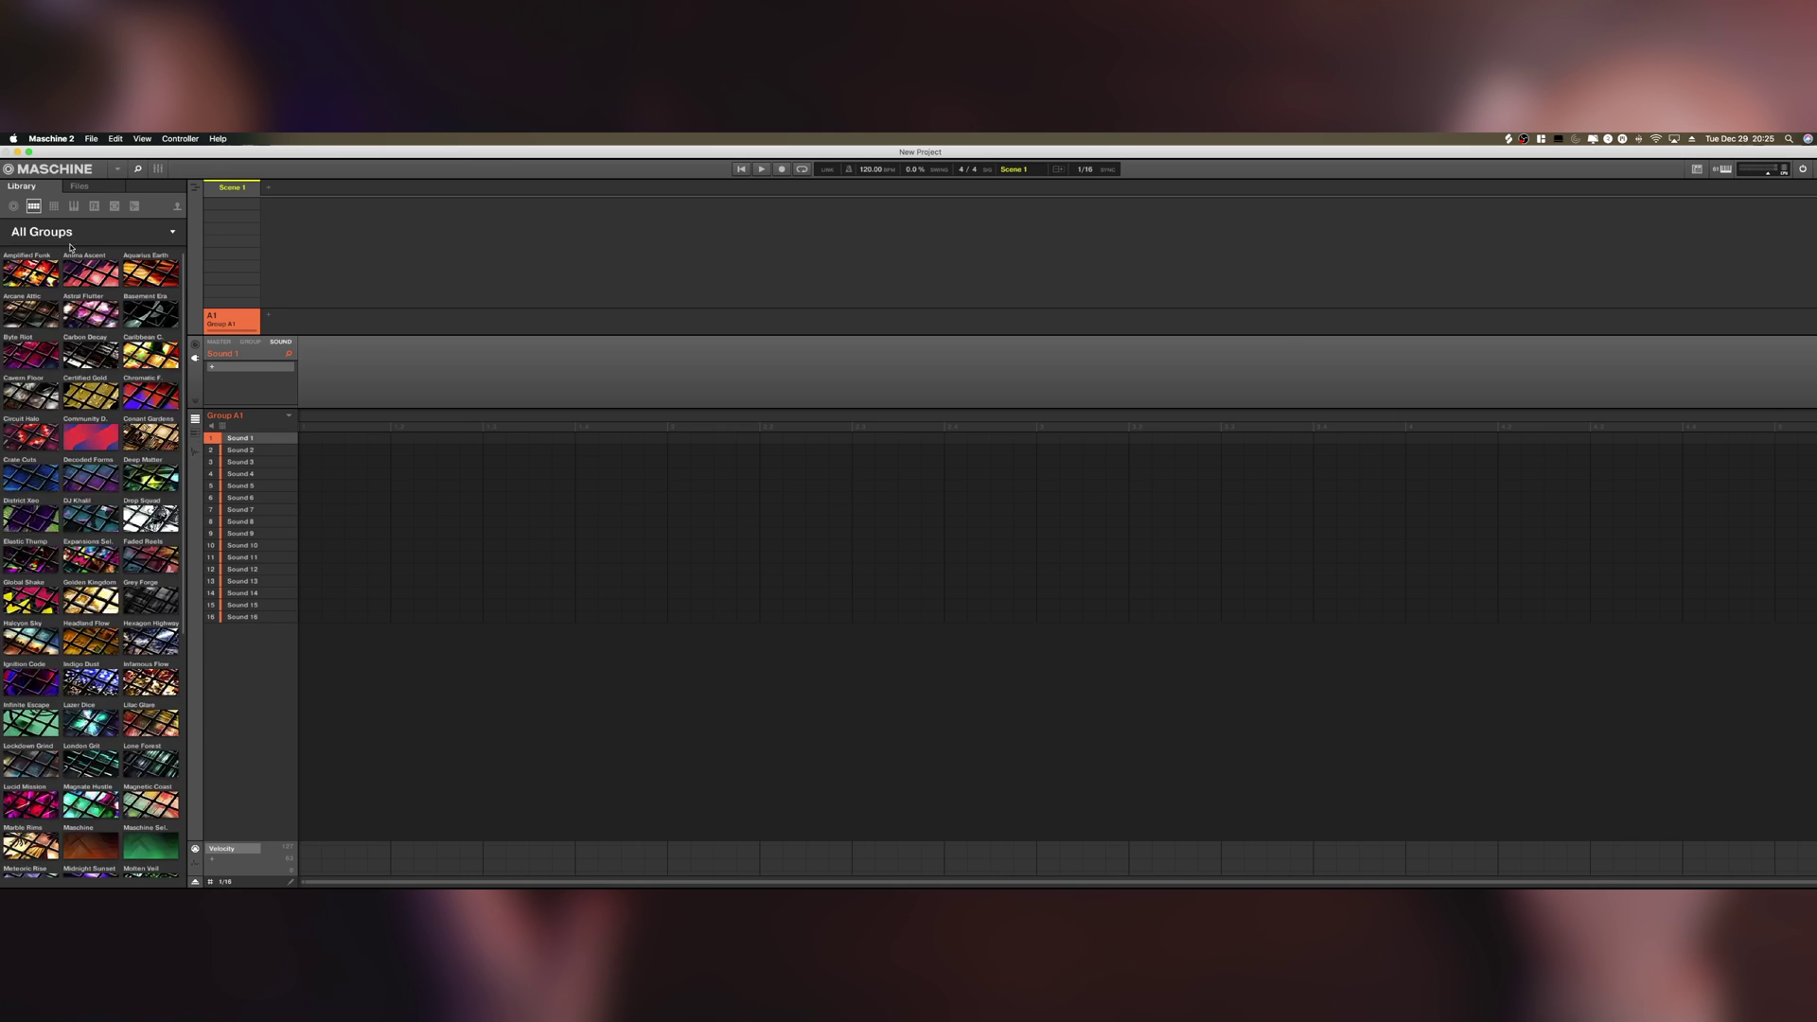
- Load the Creepin 90s Kit from the Soul Magic library into the group
scroll(107, 621, down, 10)
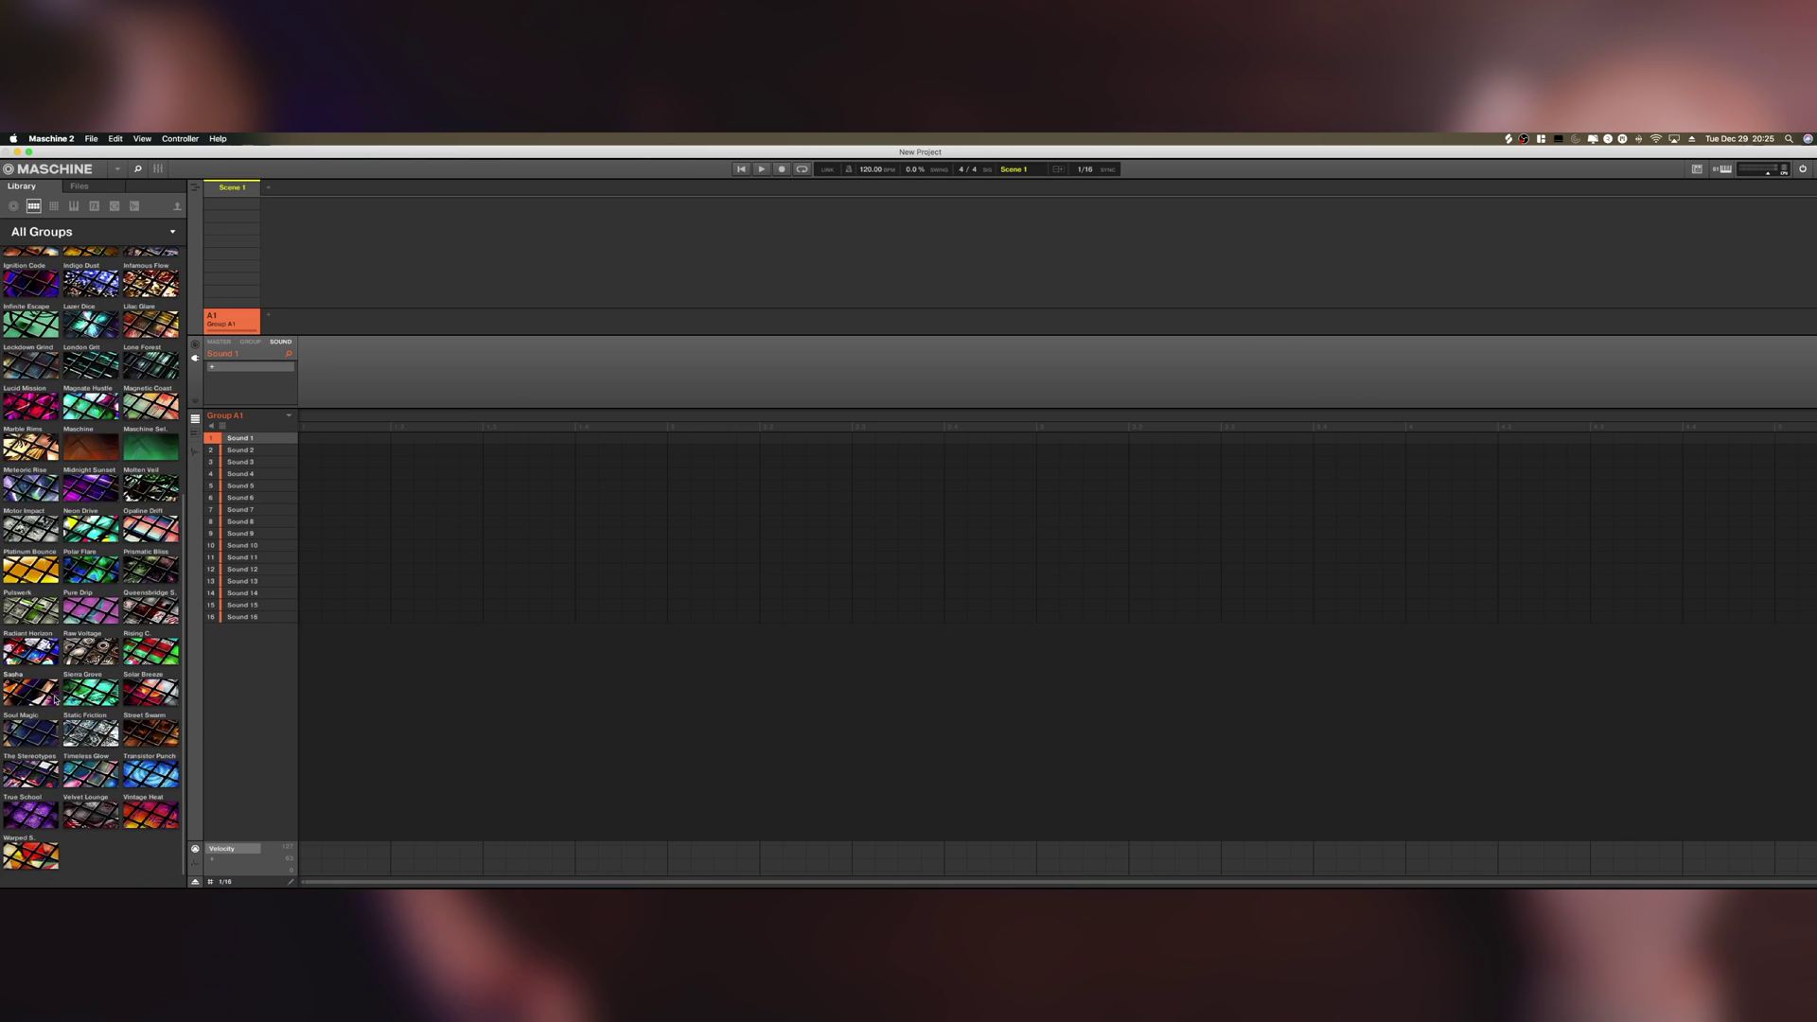
click(13, 714)
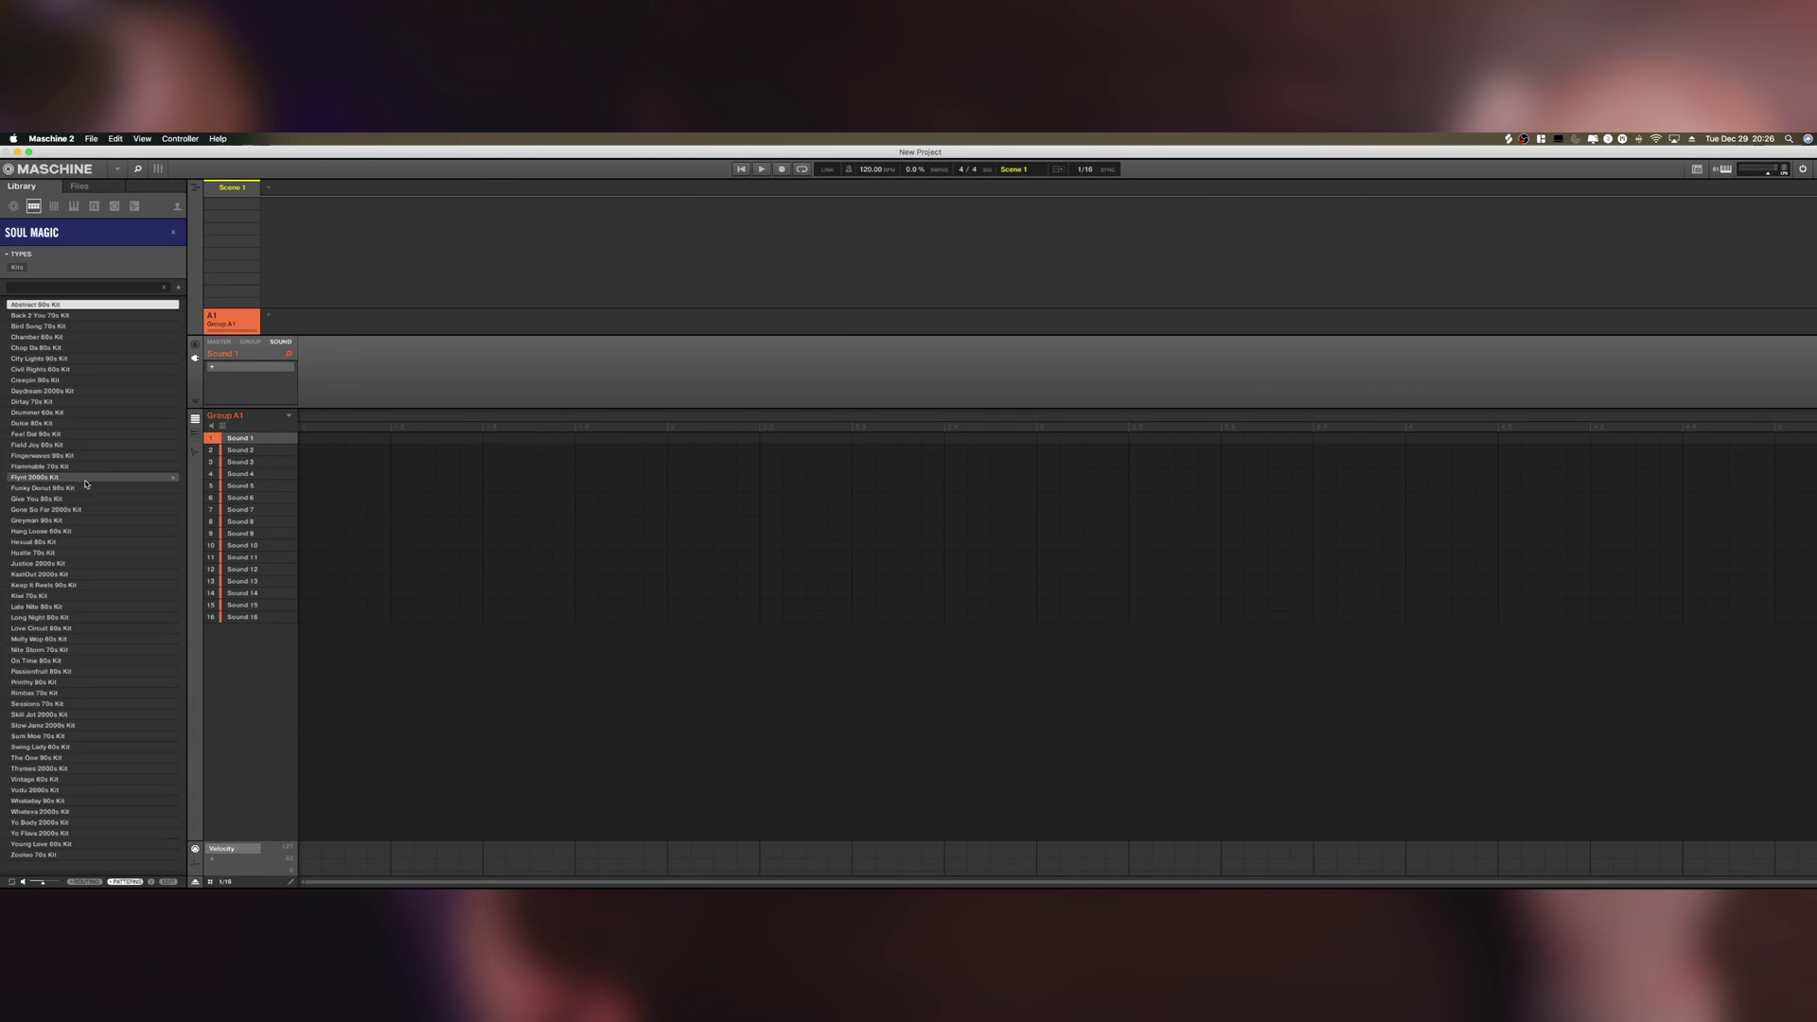
click(58, 382)
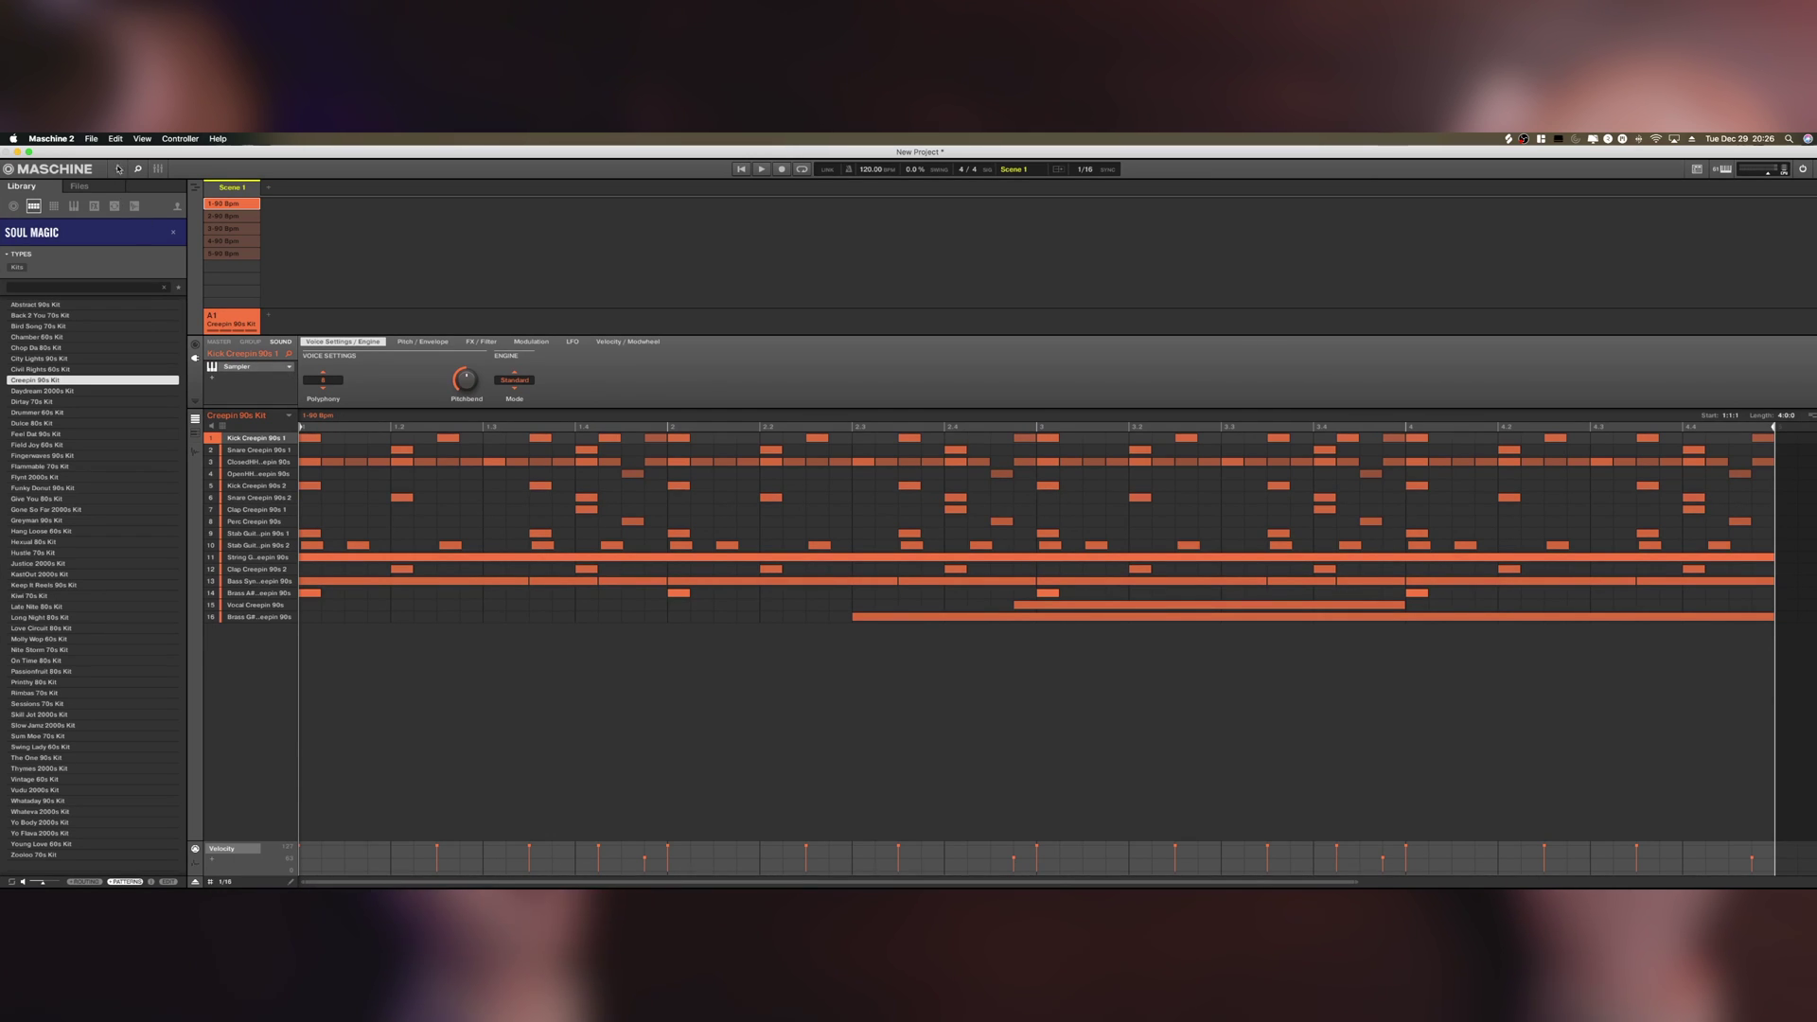
click(91, 138)
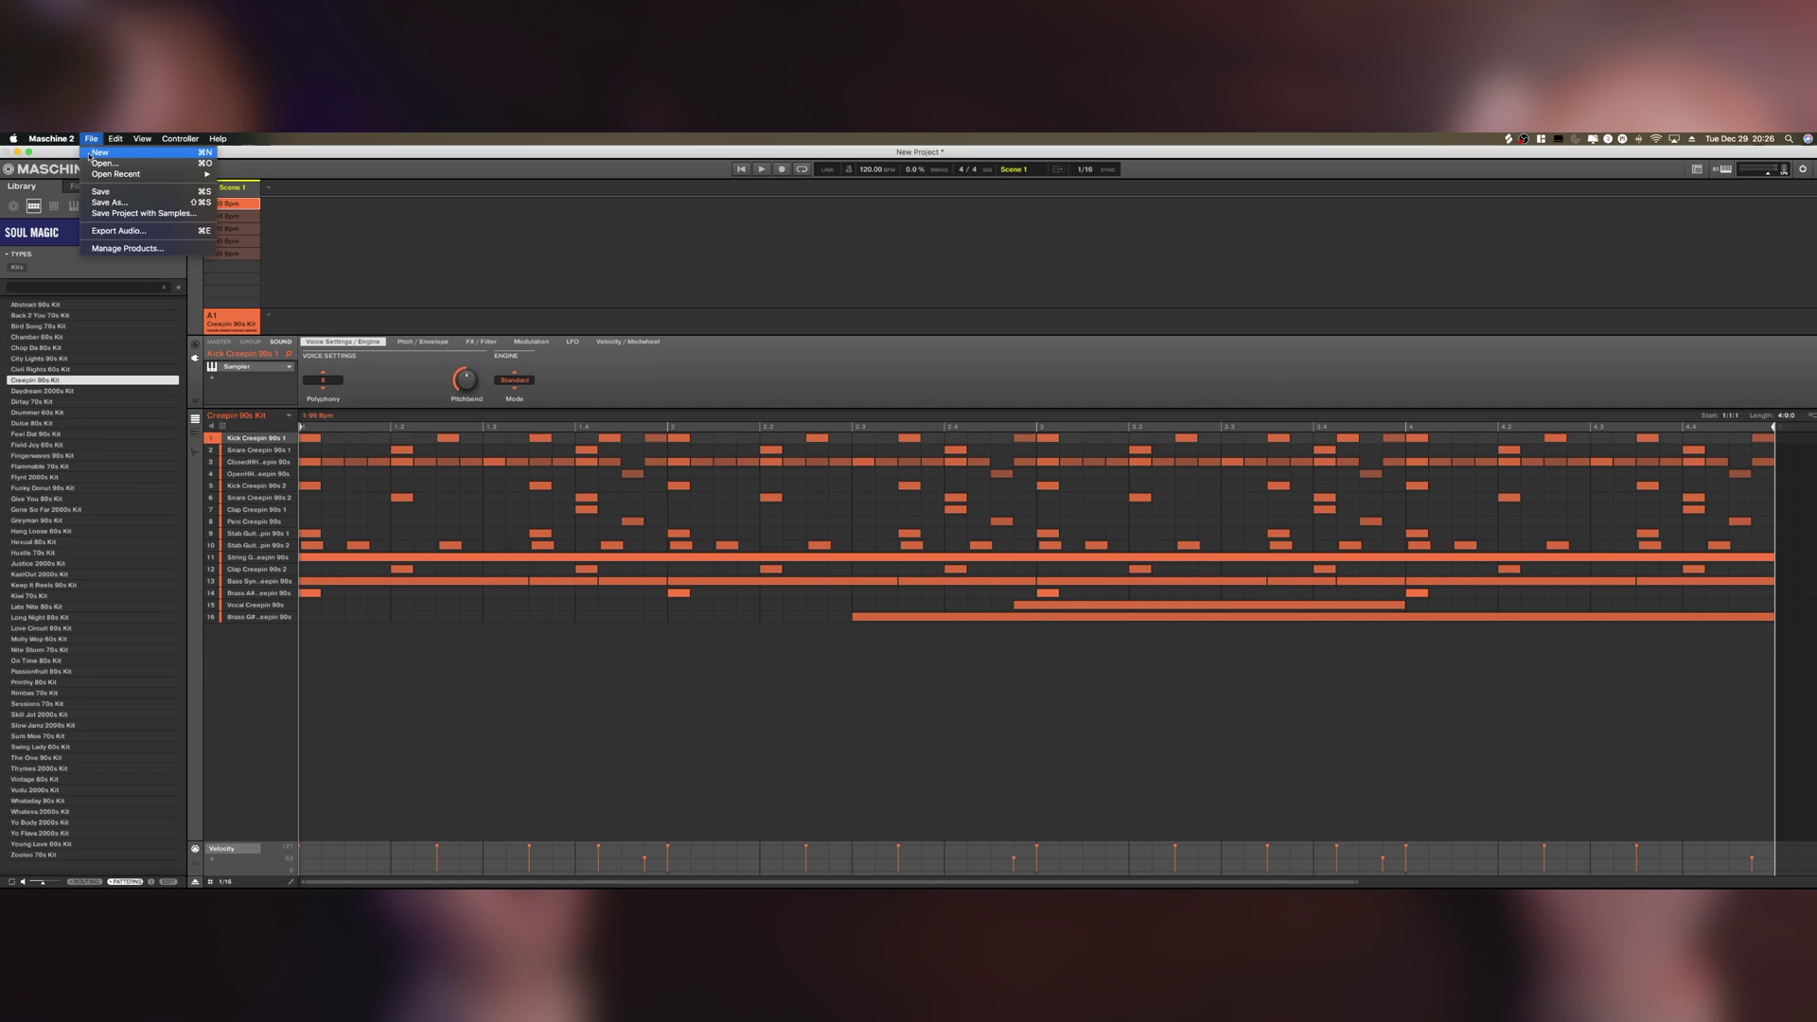
- In Export Audio, keep all scenes and set Source to Sound for per-sound files
click(117, 233)
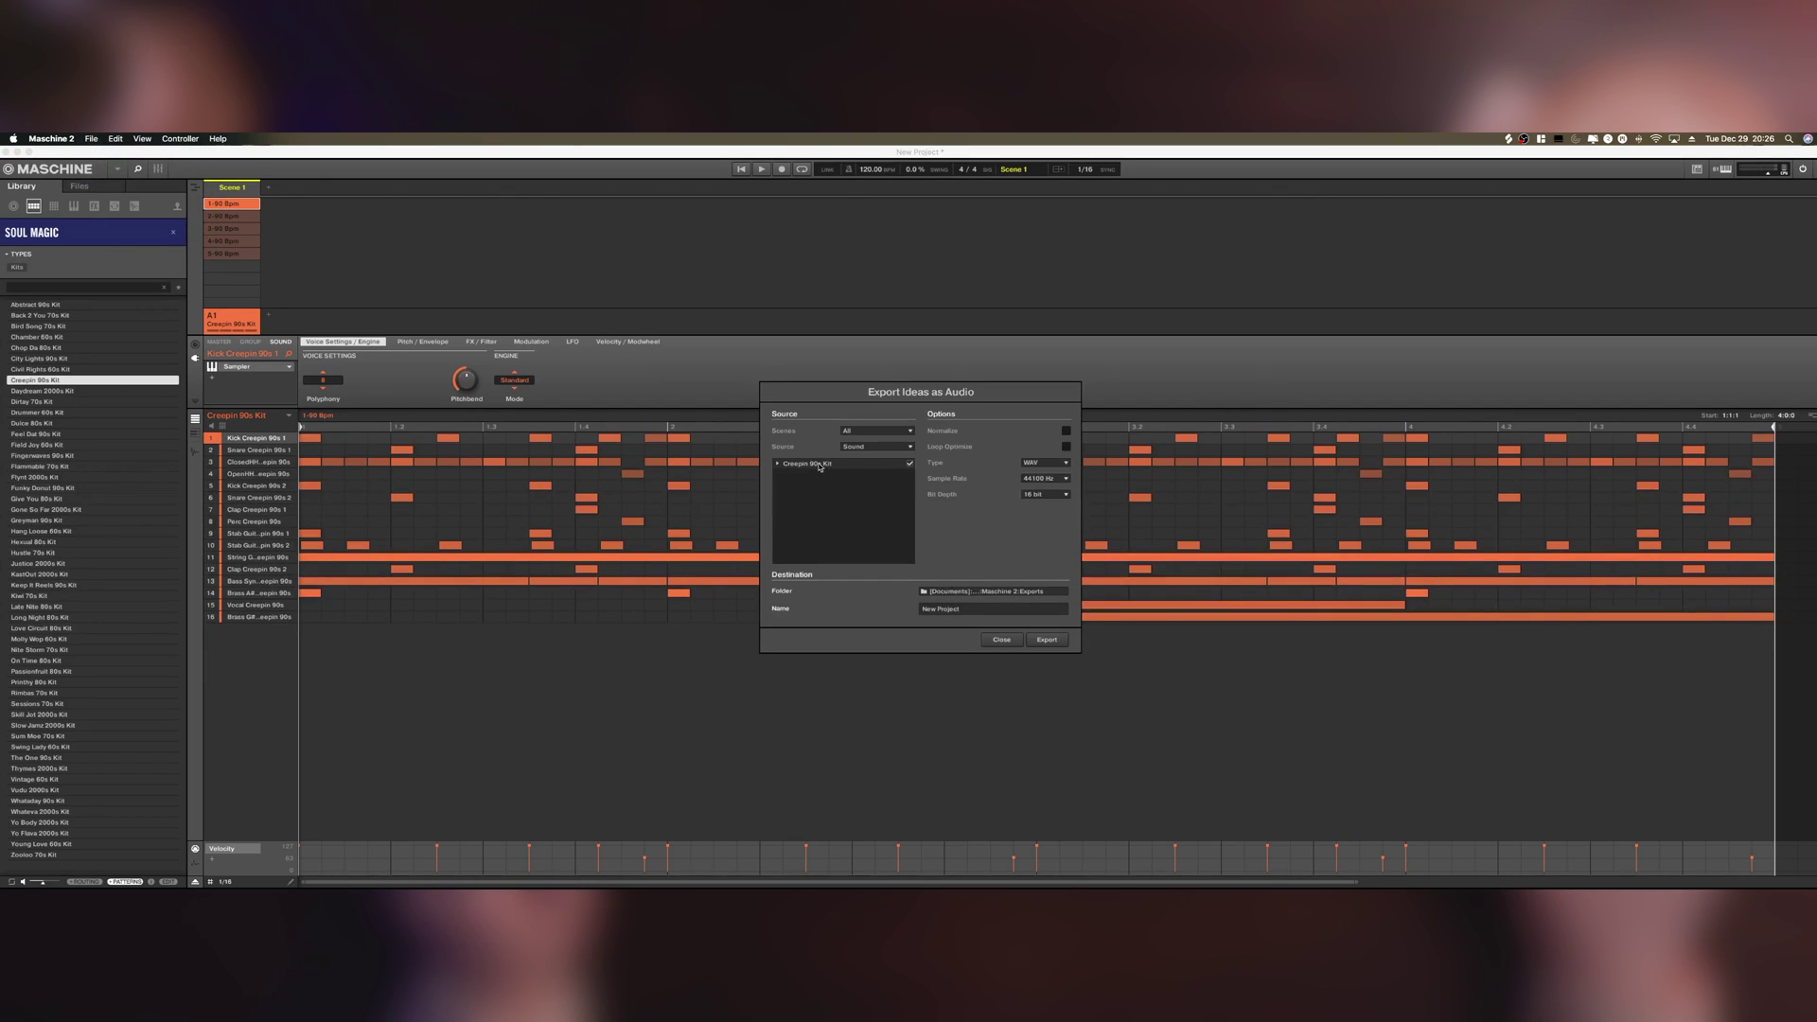
click(870, 433)
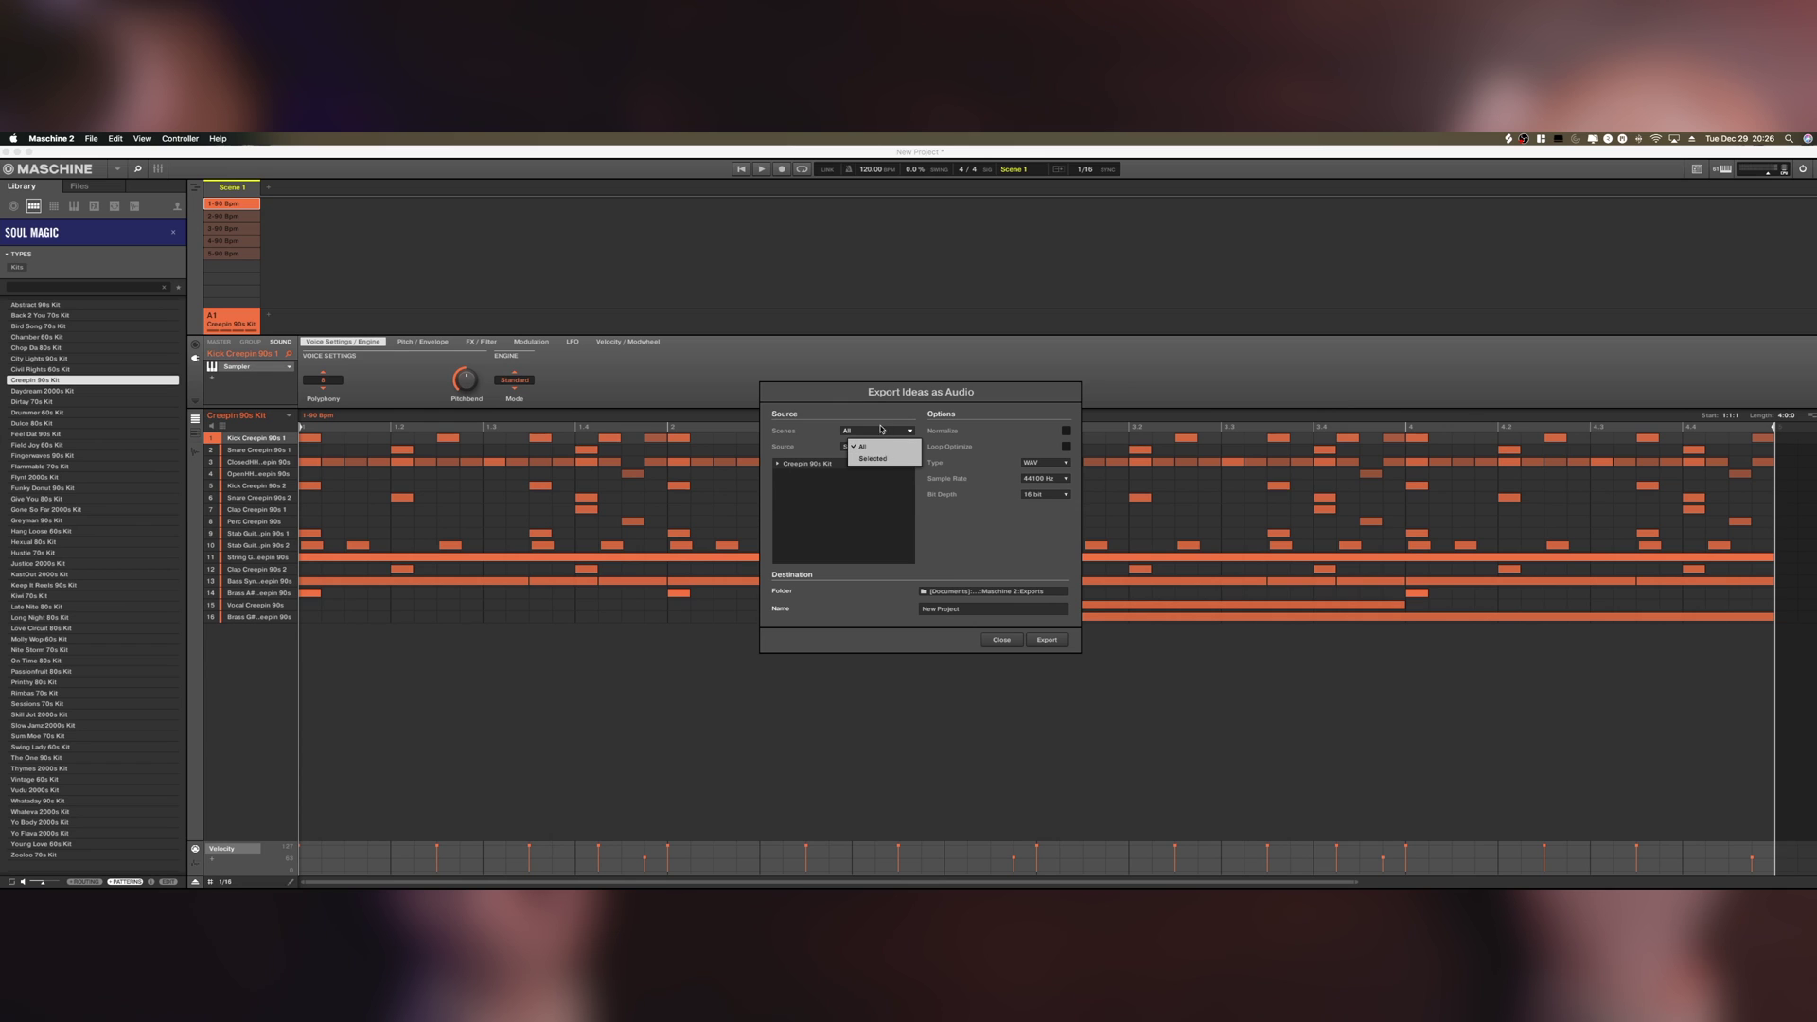
click(848, 417)
click(847, 446)
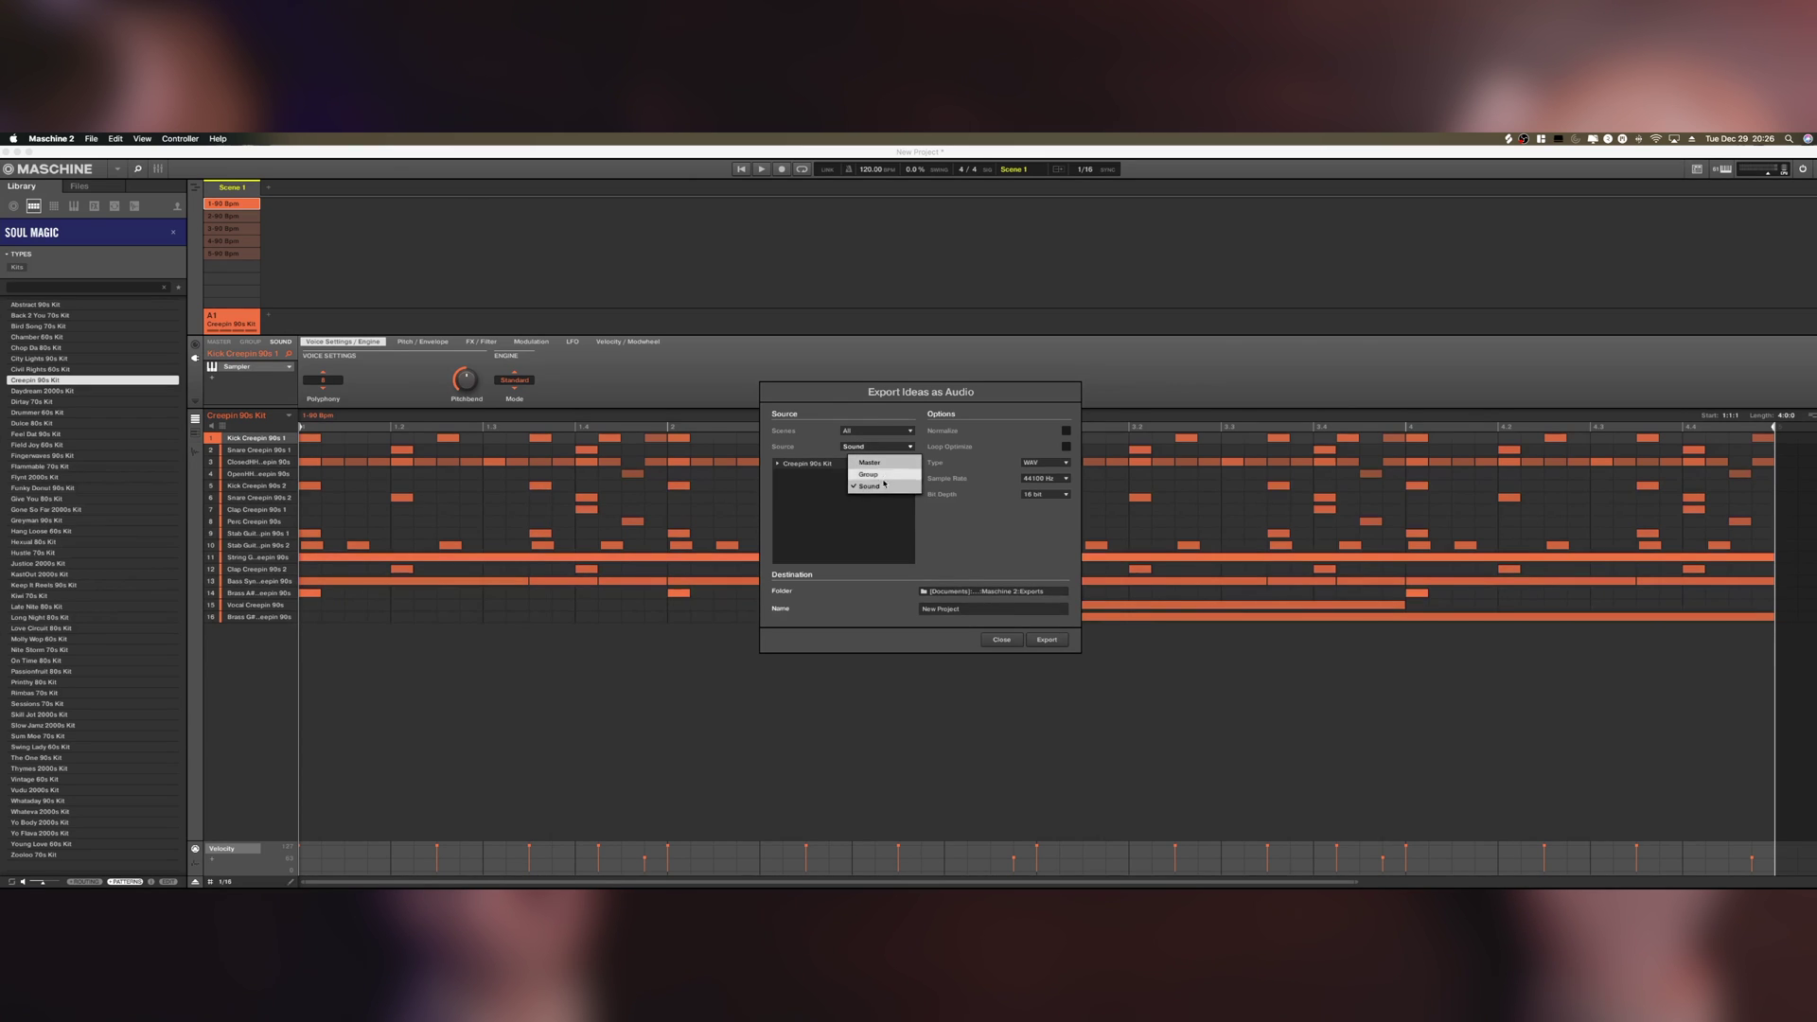
click(885, 485)
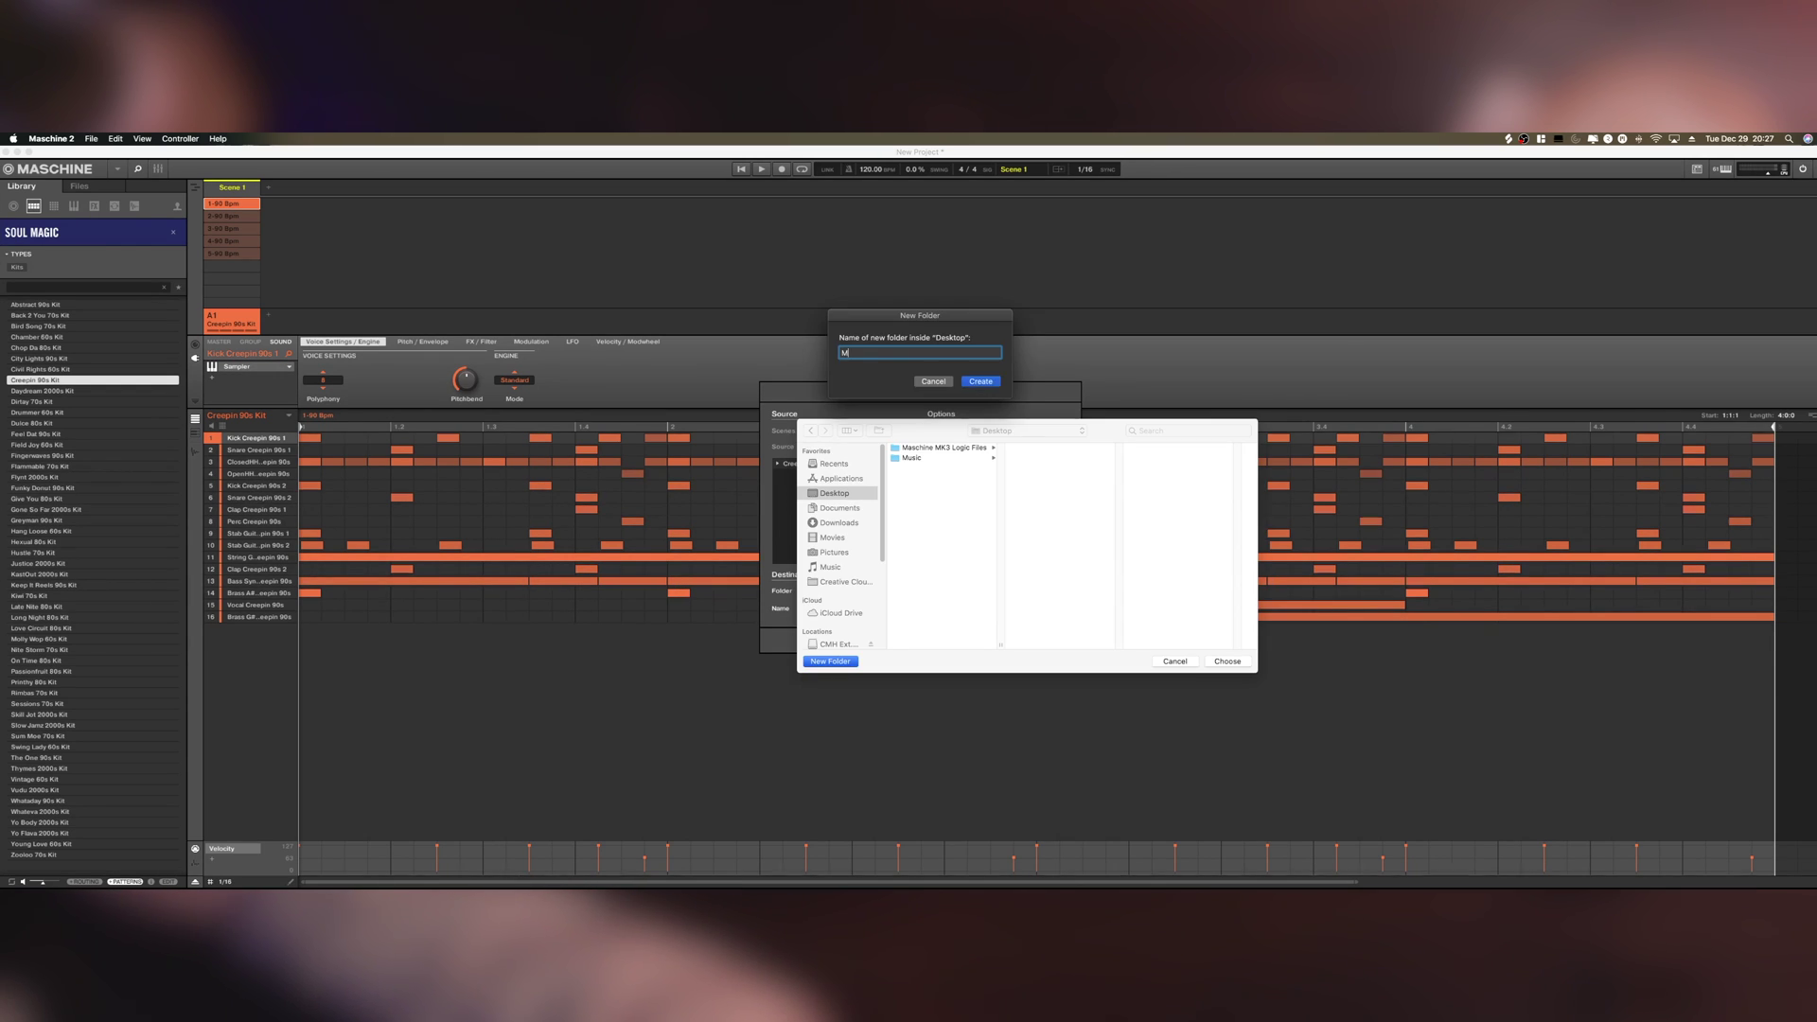
- Export to a new Desktop folder 'Maschine Tutorial' using the file name 'Maschine Tutorial'
text(aschine Tutoria)
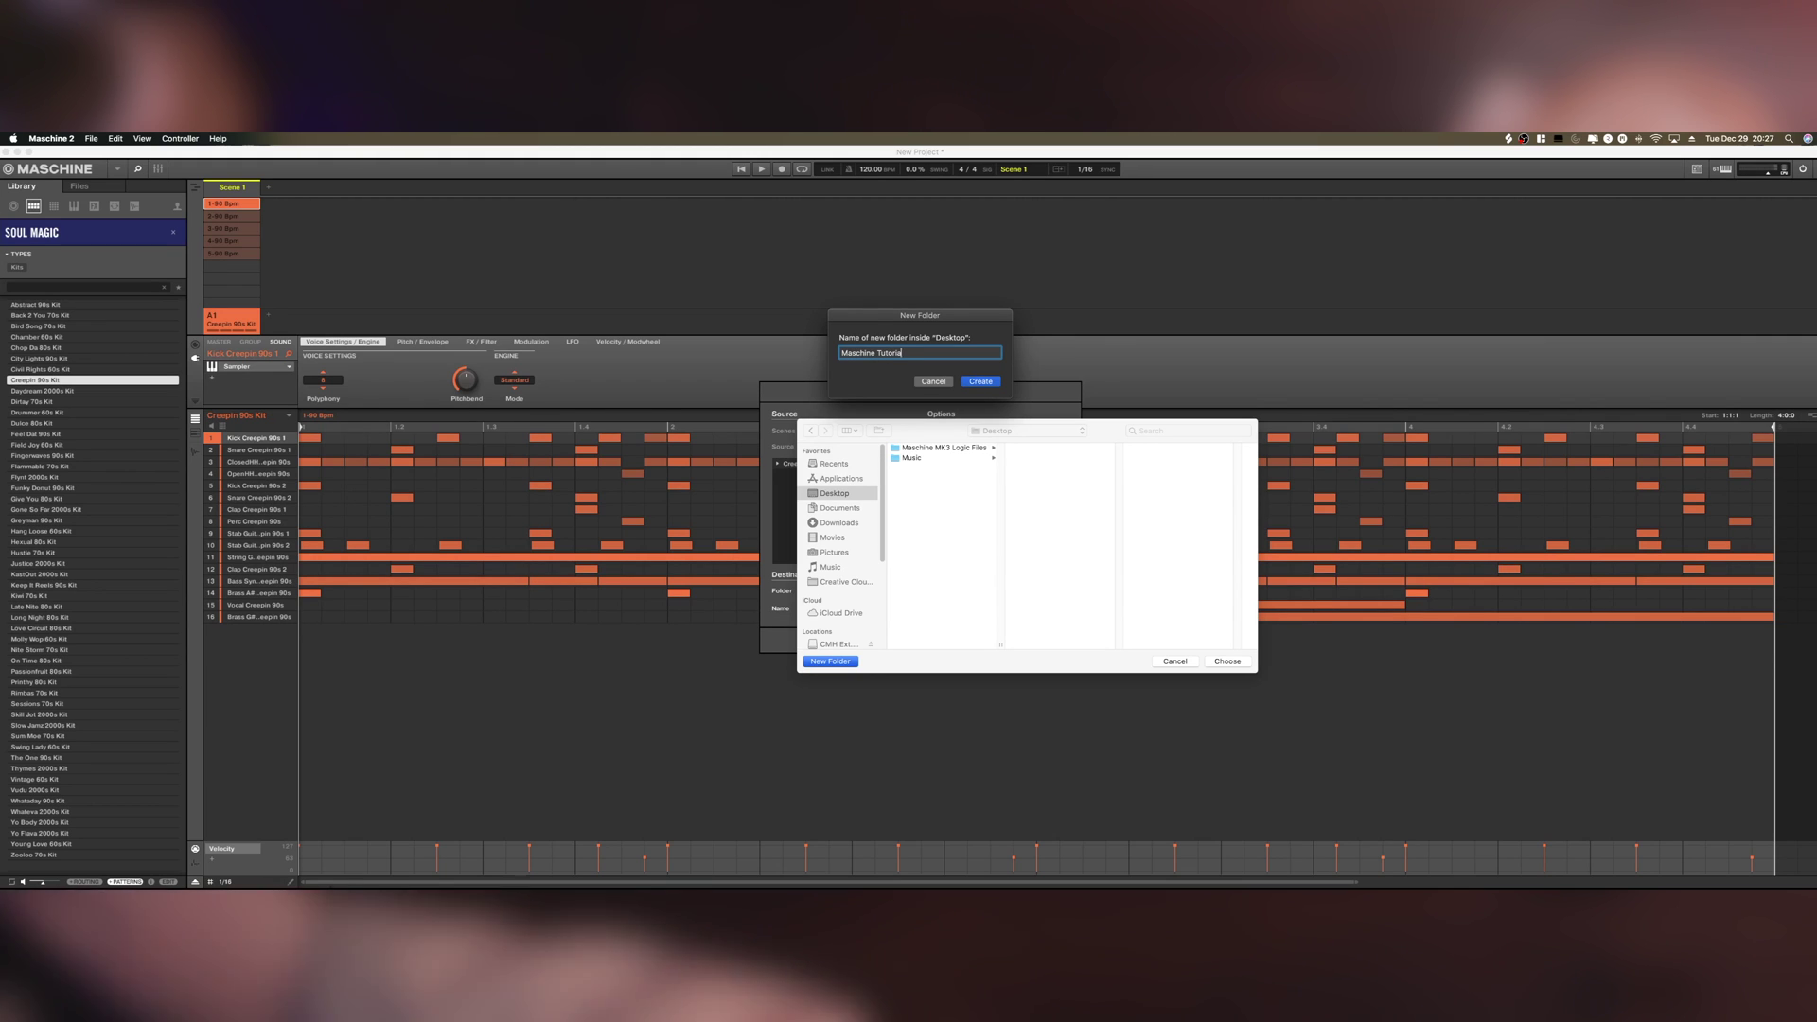
text(l)
click(991, 375)
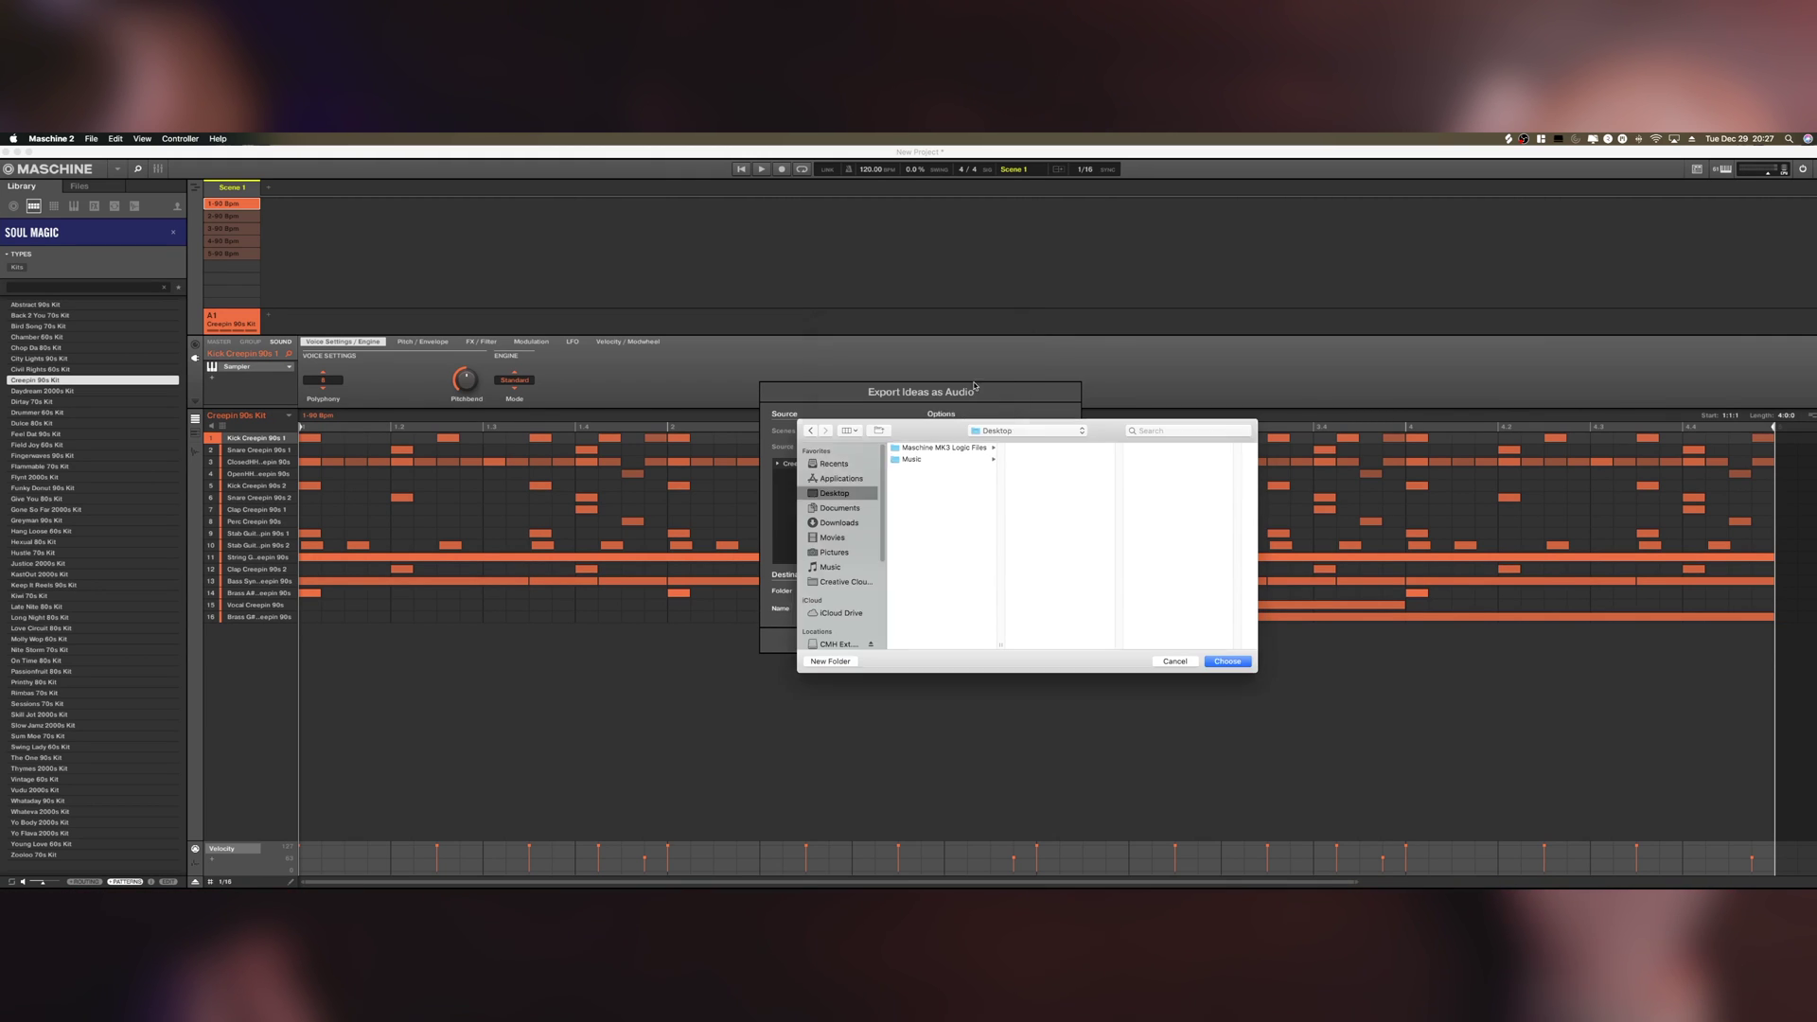
click(1229, 661)
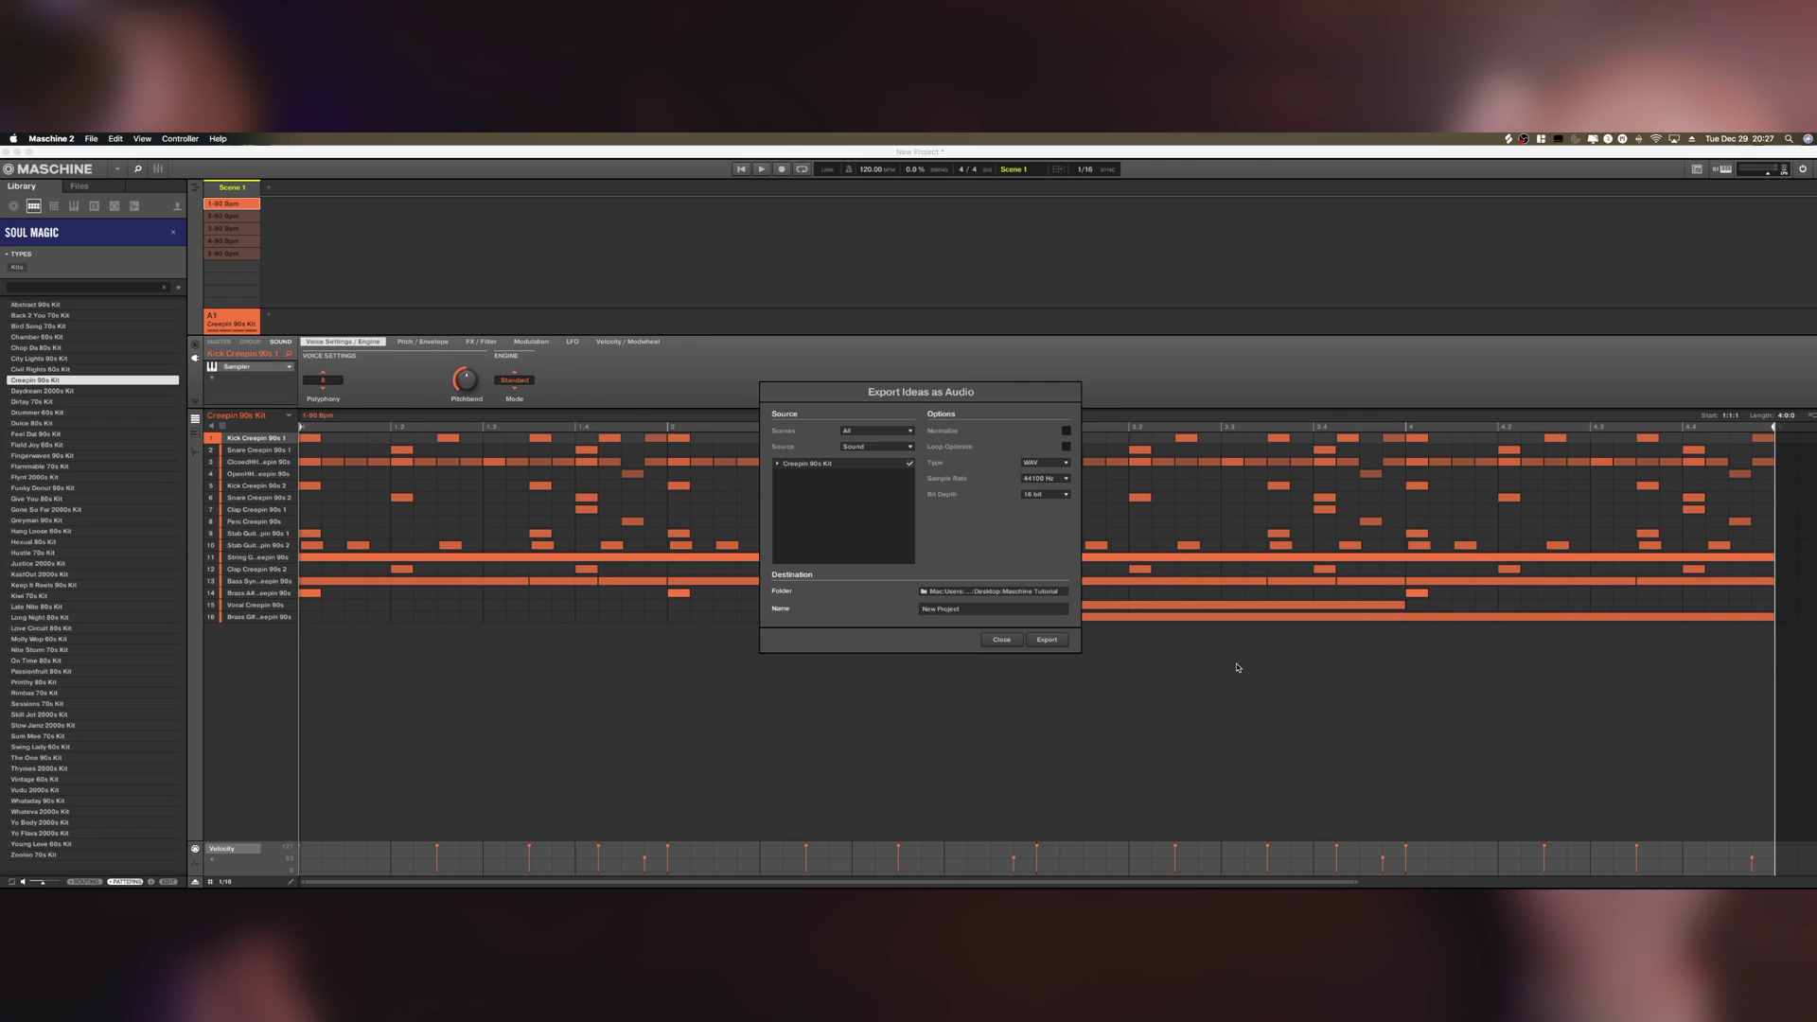
click(966, 612)
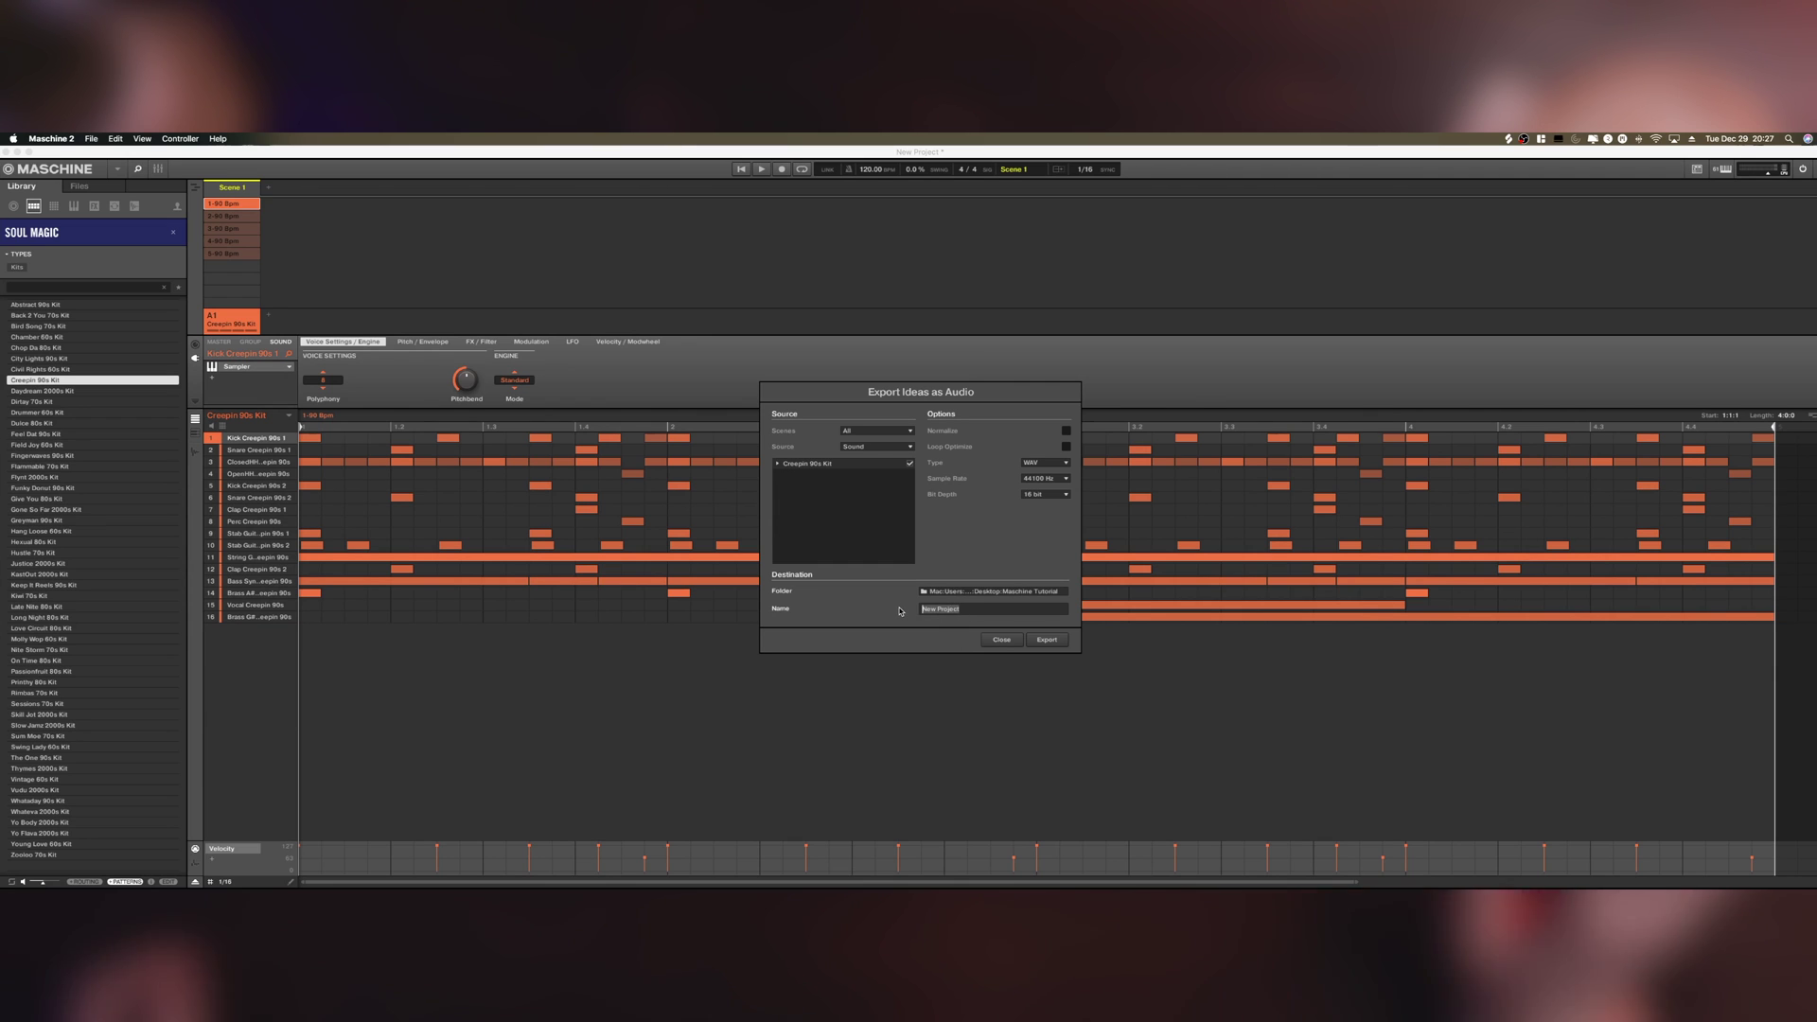
text(Maschine Tutorial)
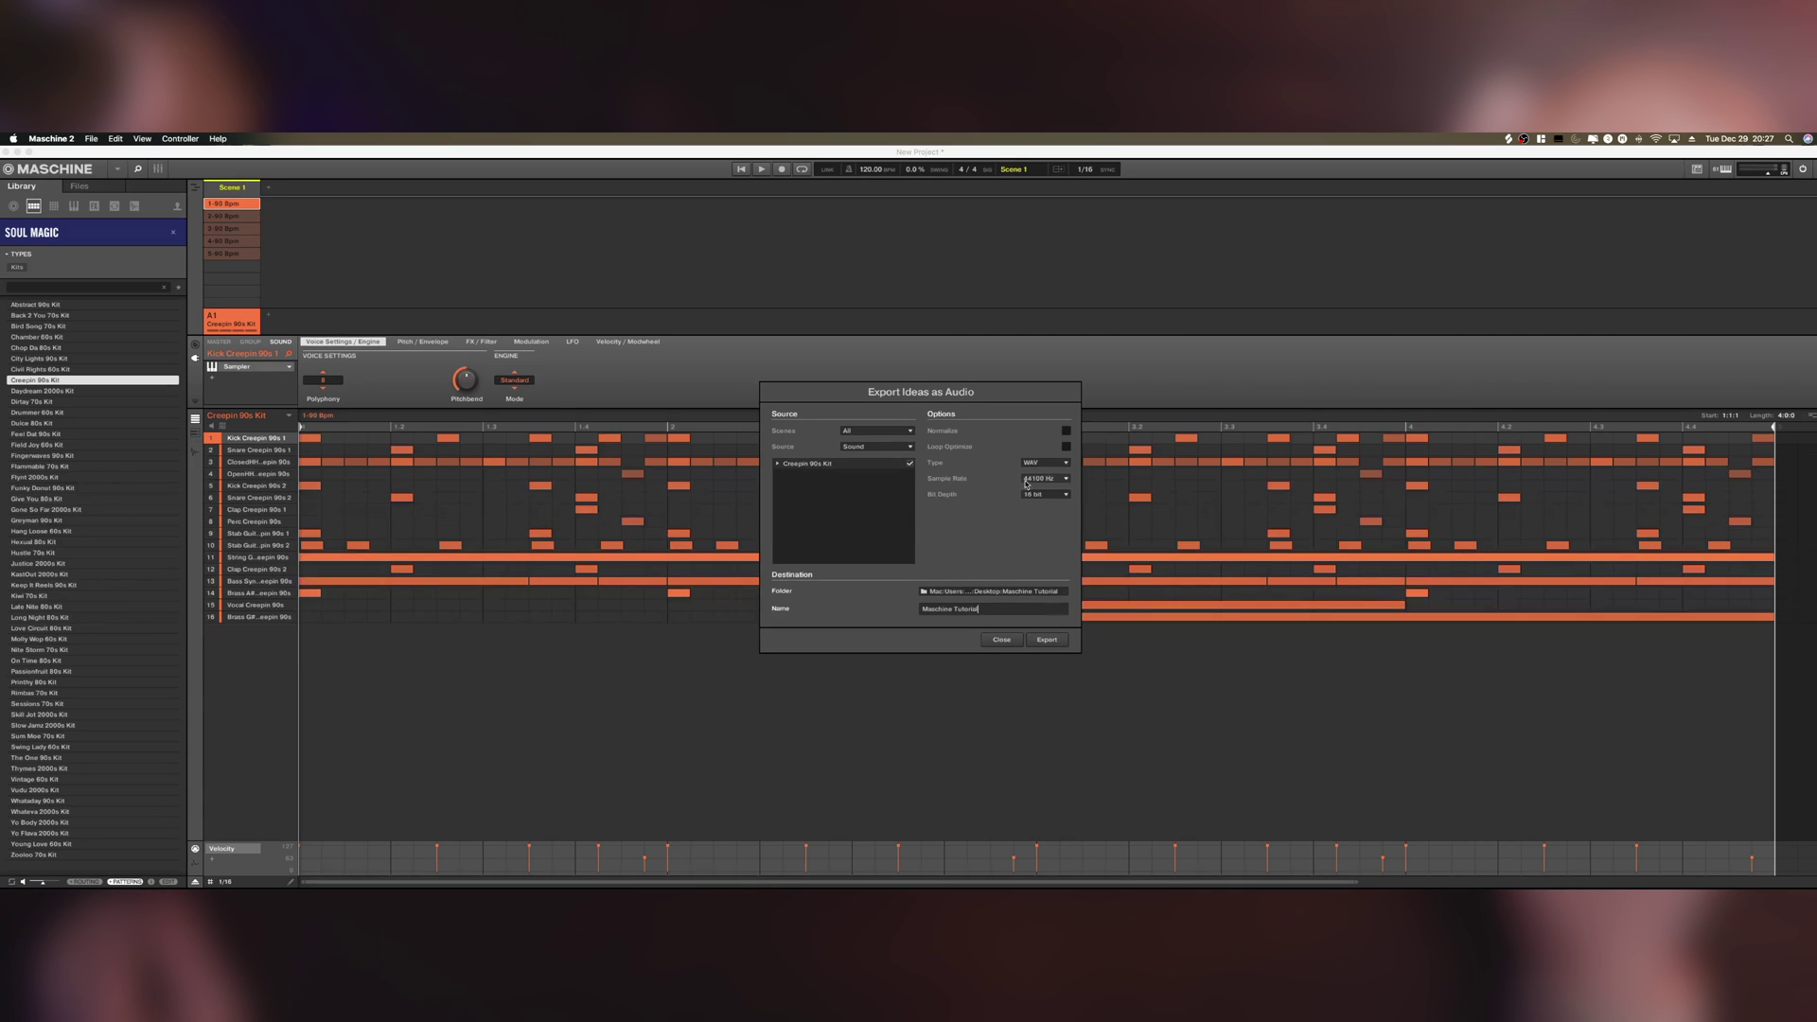
click(1046, 640)
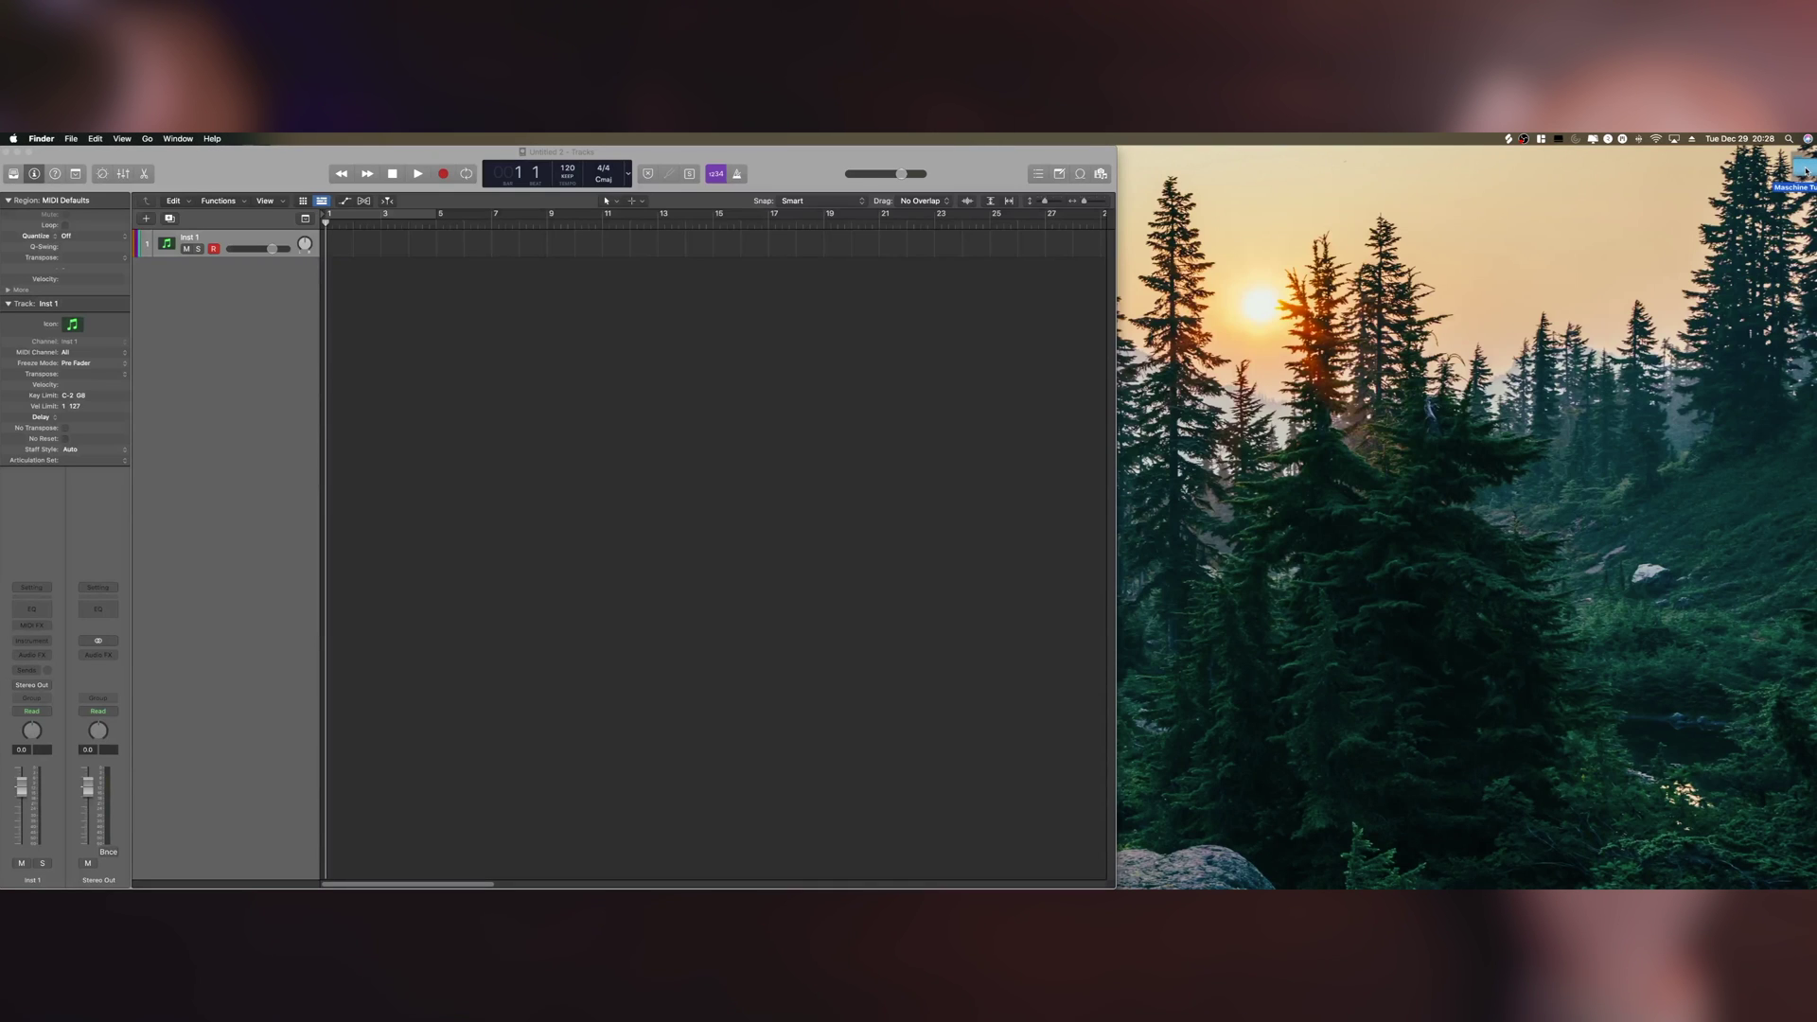
- Drag all 16 WAV stems from the Maschine Tutorial folder into Logic as separate tracks
double_click(1803, 170)
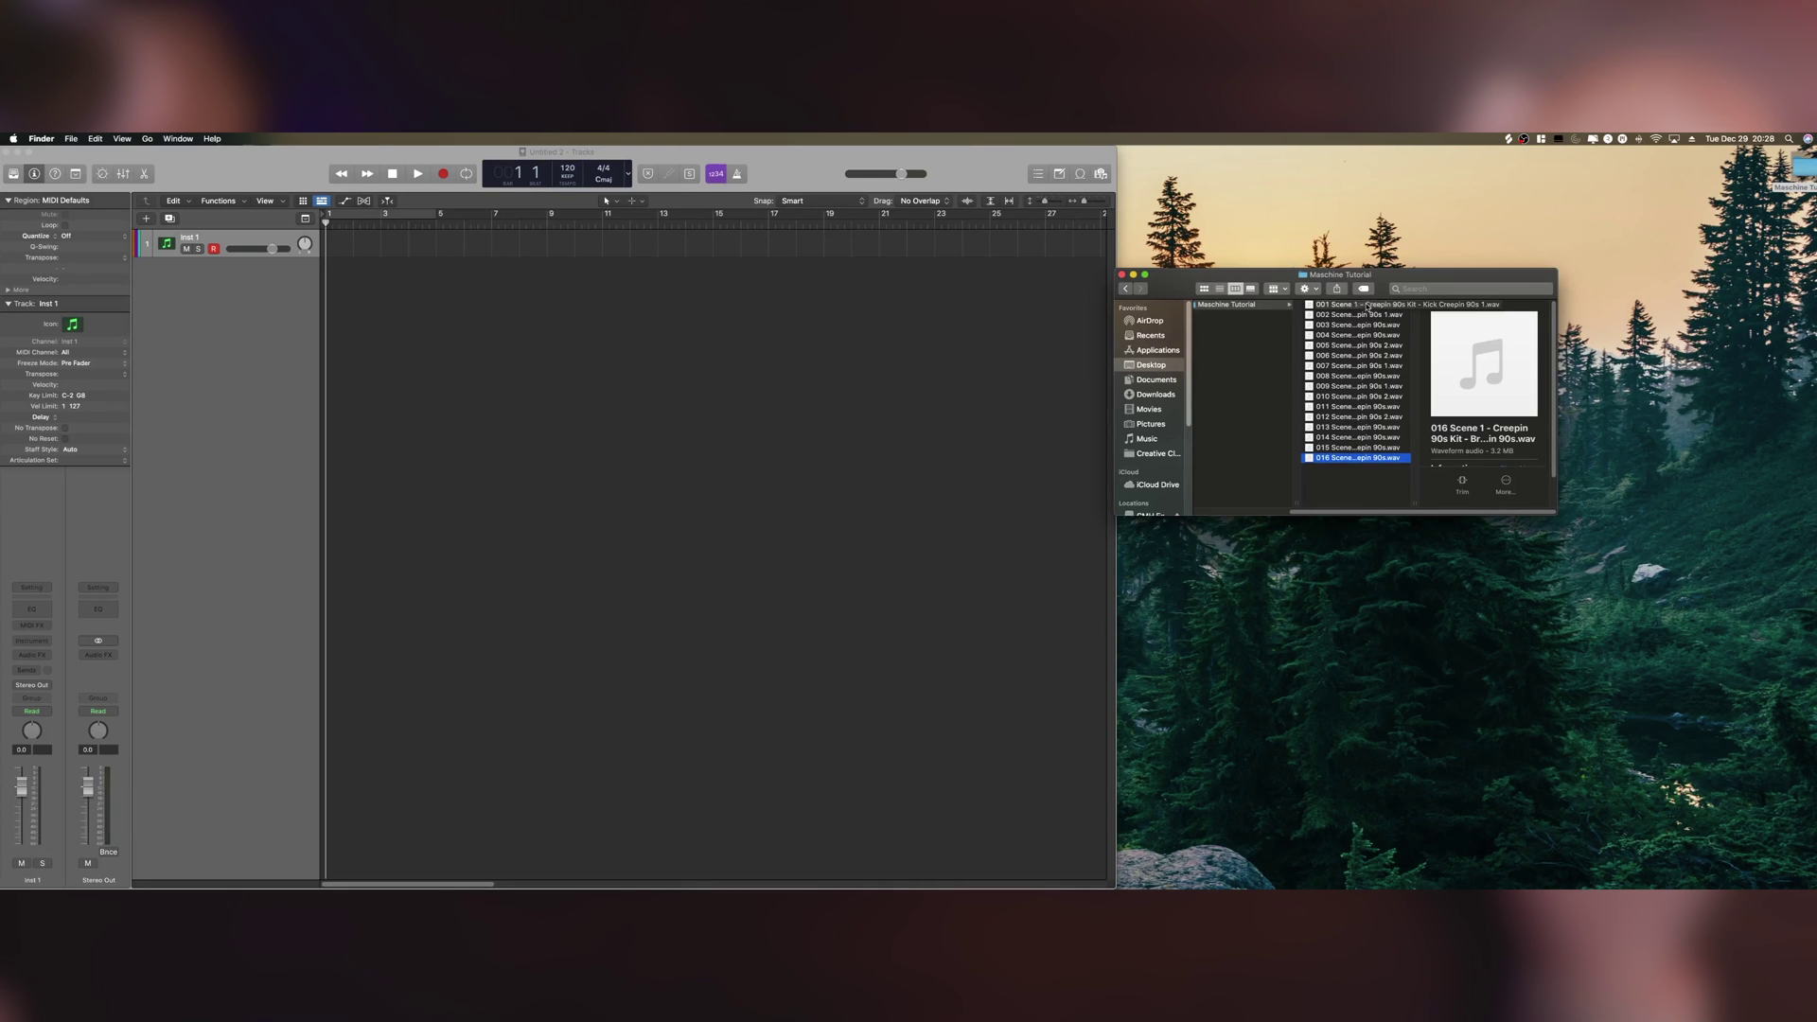
shift+click(1366, 308)
drag(1366, 307, 334, 312)
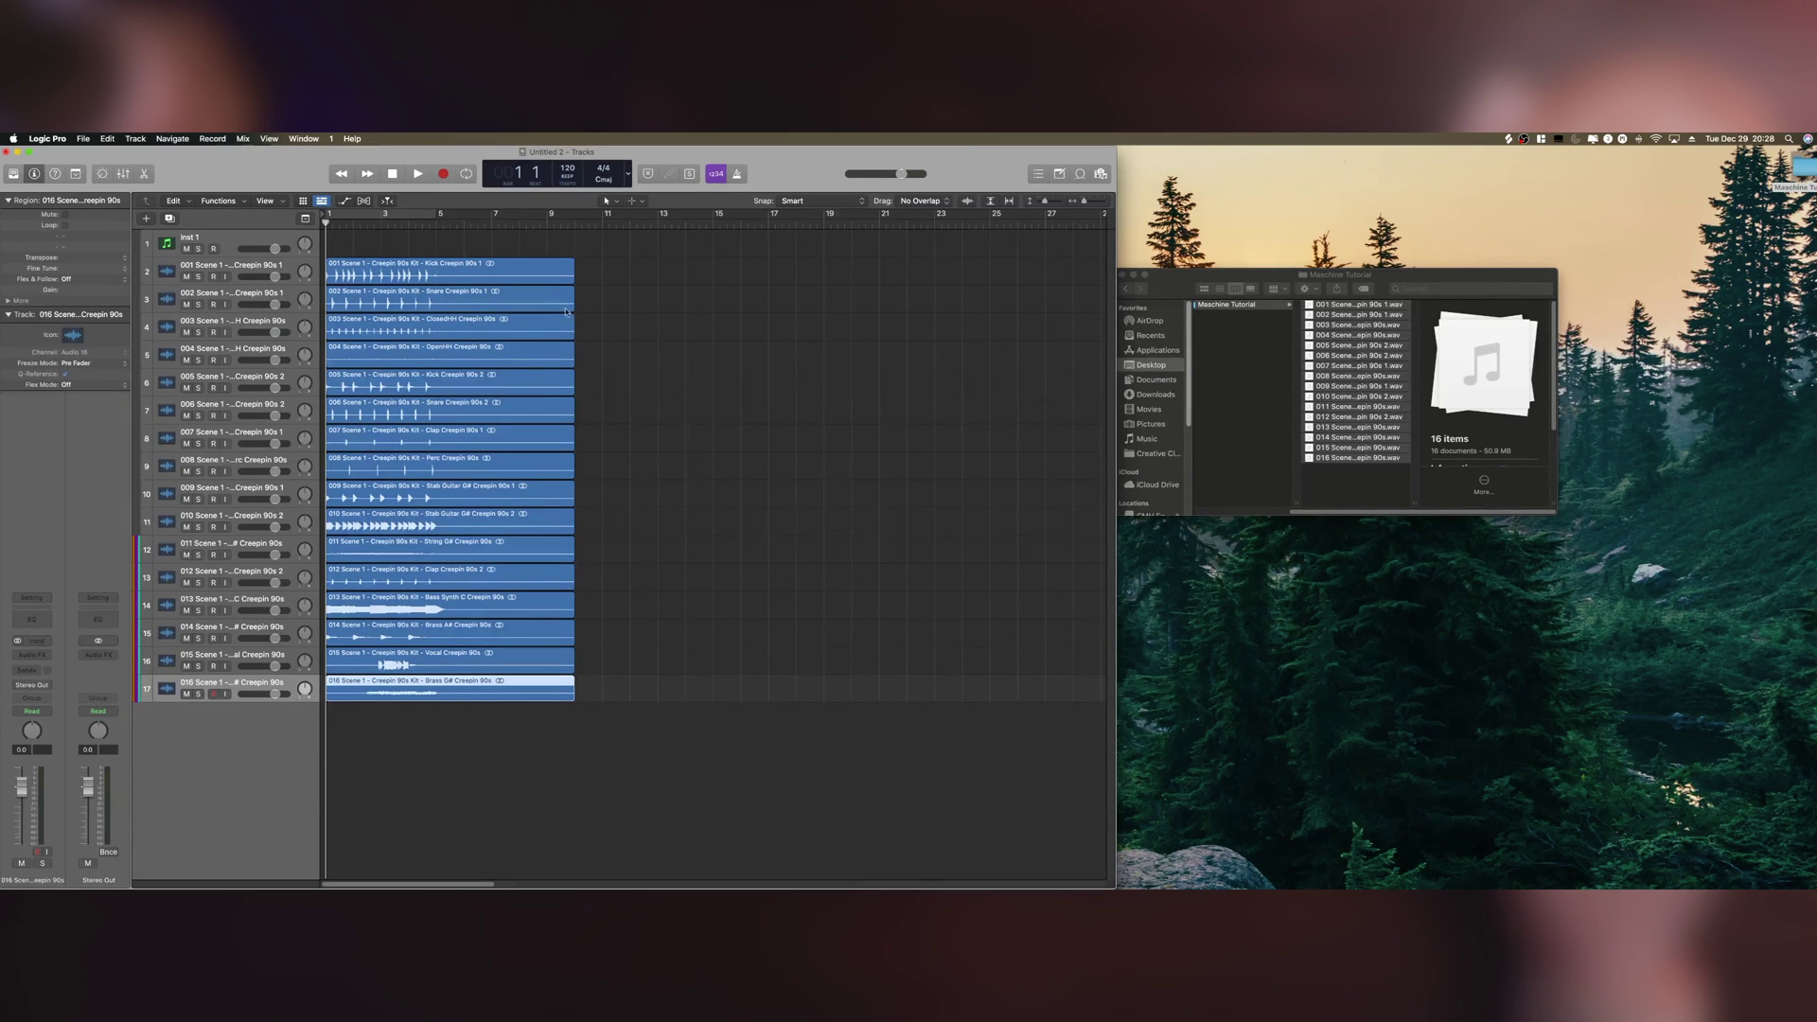
key(c)
- Marquee-select all 16 stem regions to trim them, then show the Mixer with X
drag(467, 258, 435, 665)
key(x)
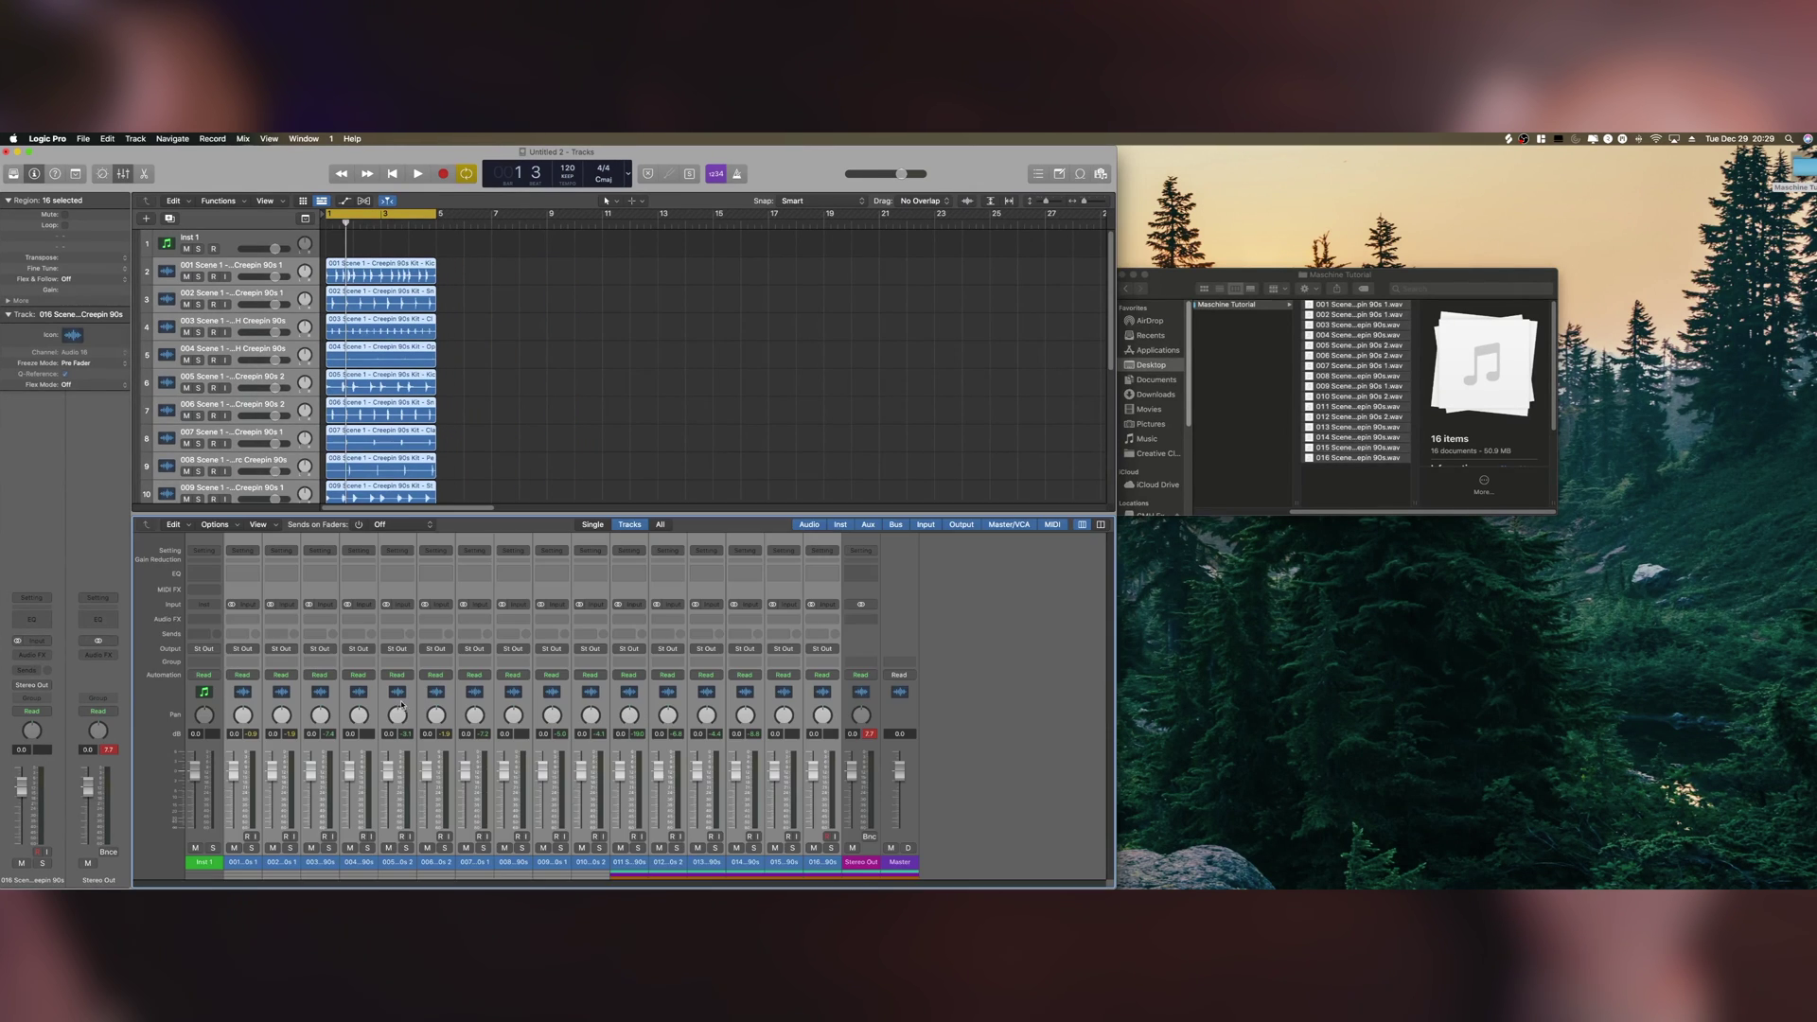
- Drop all 16 stem faders to -13.6 dB, then play and stop the loop to hear the balance
mouse_move(879, 734)
mouse_down()
mouse_move(879, 757)
mouse_move(879, 733)
mouse_up()
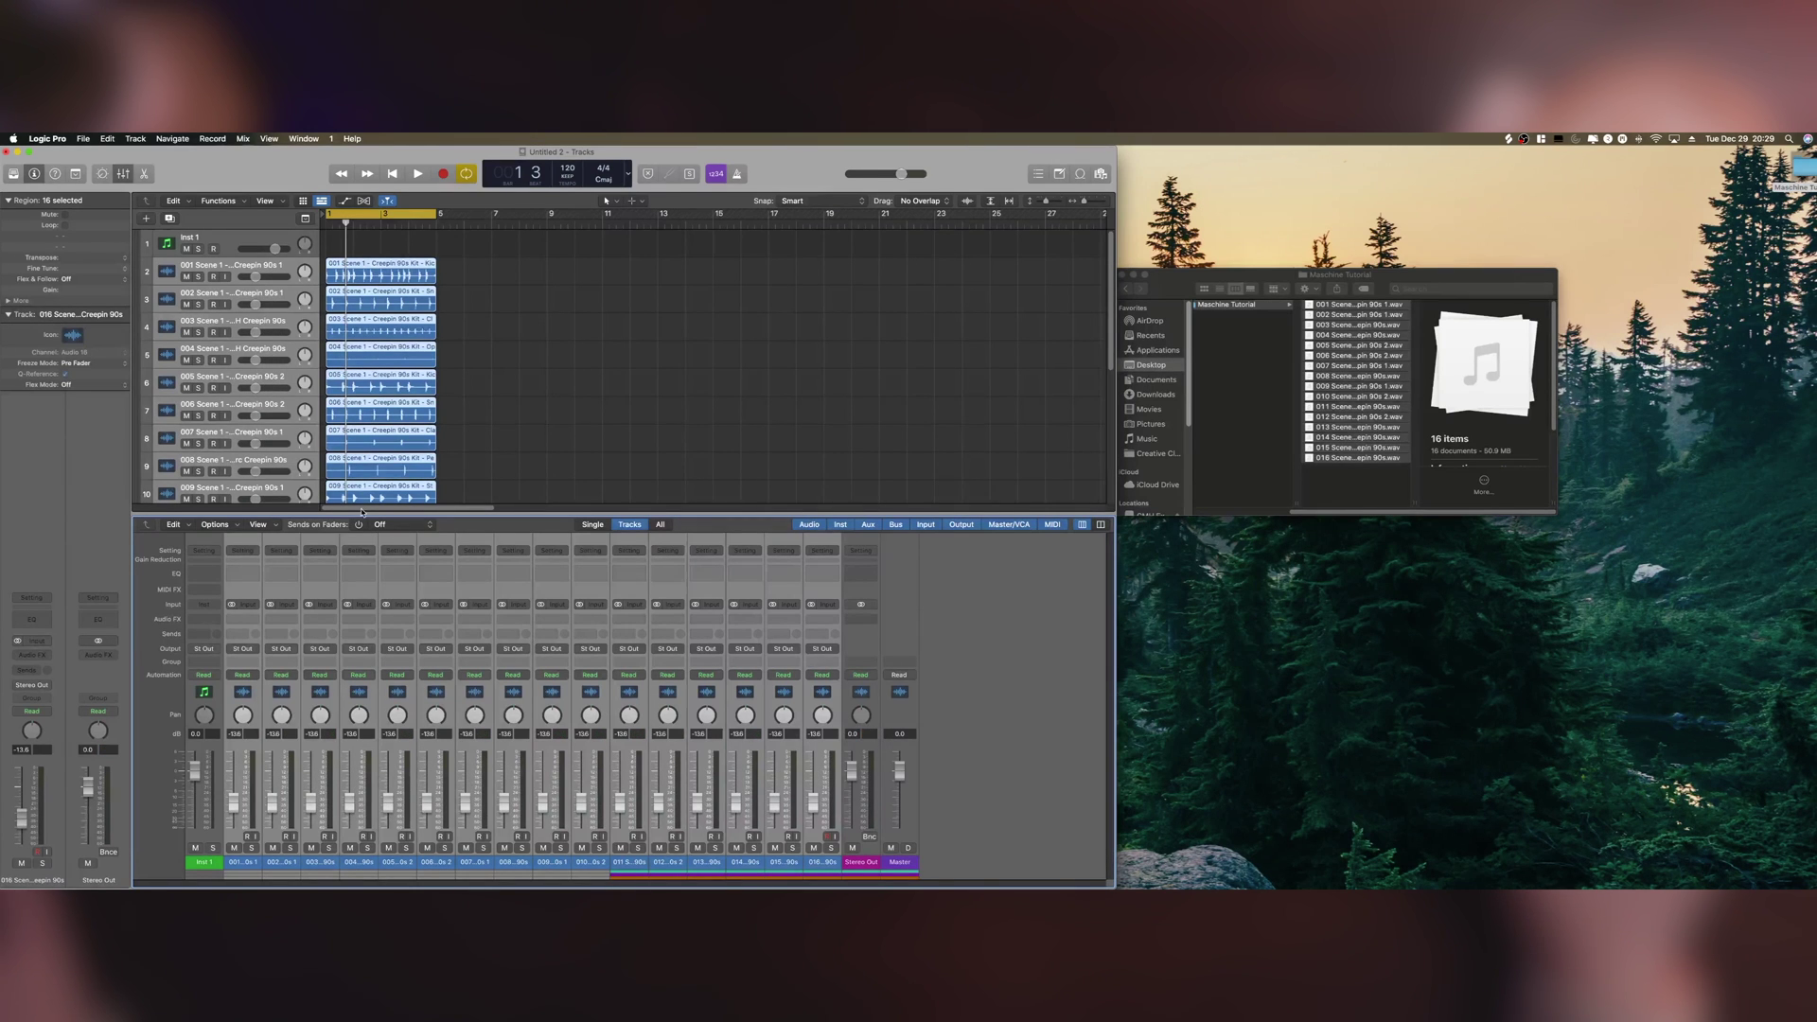
drag(369, 512, 358, 750)
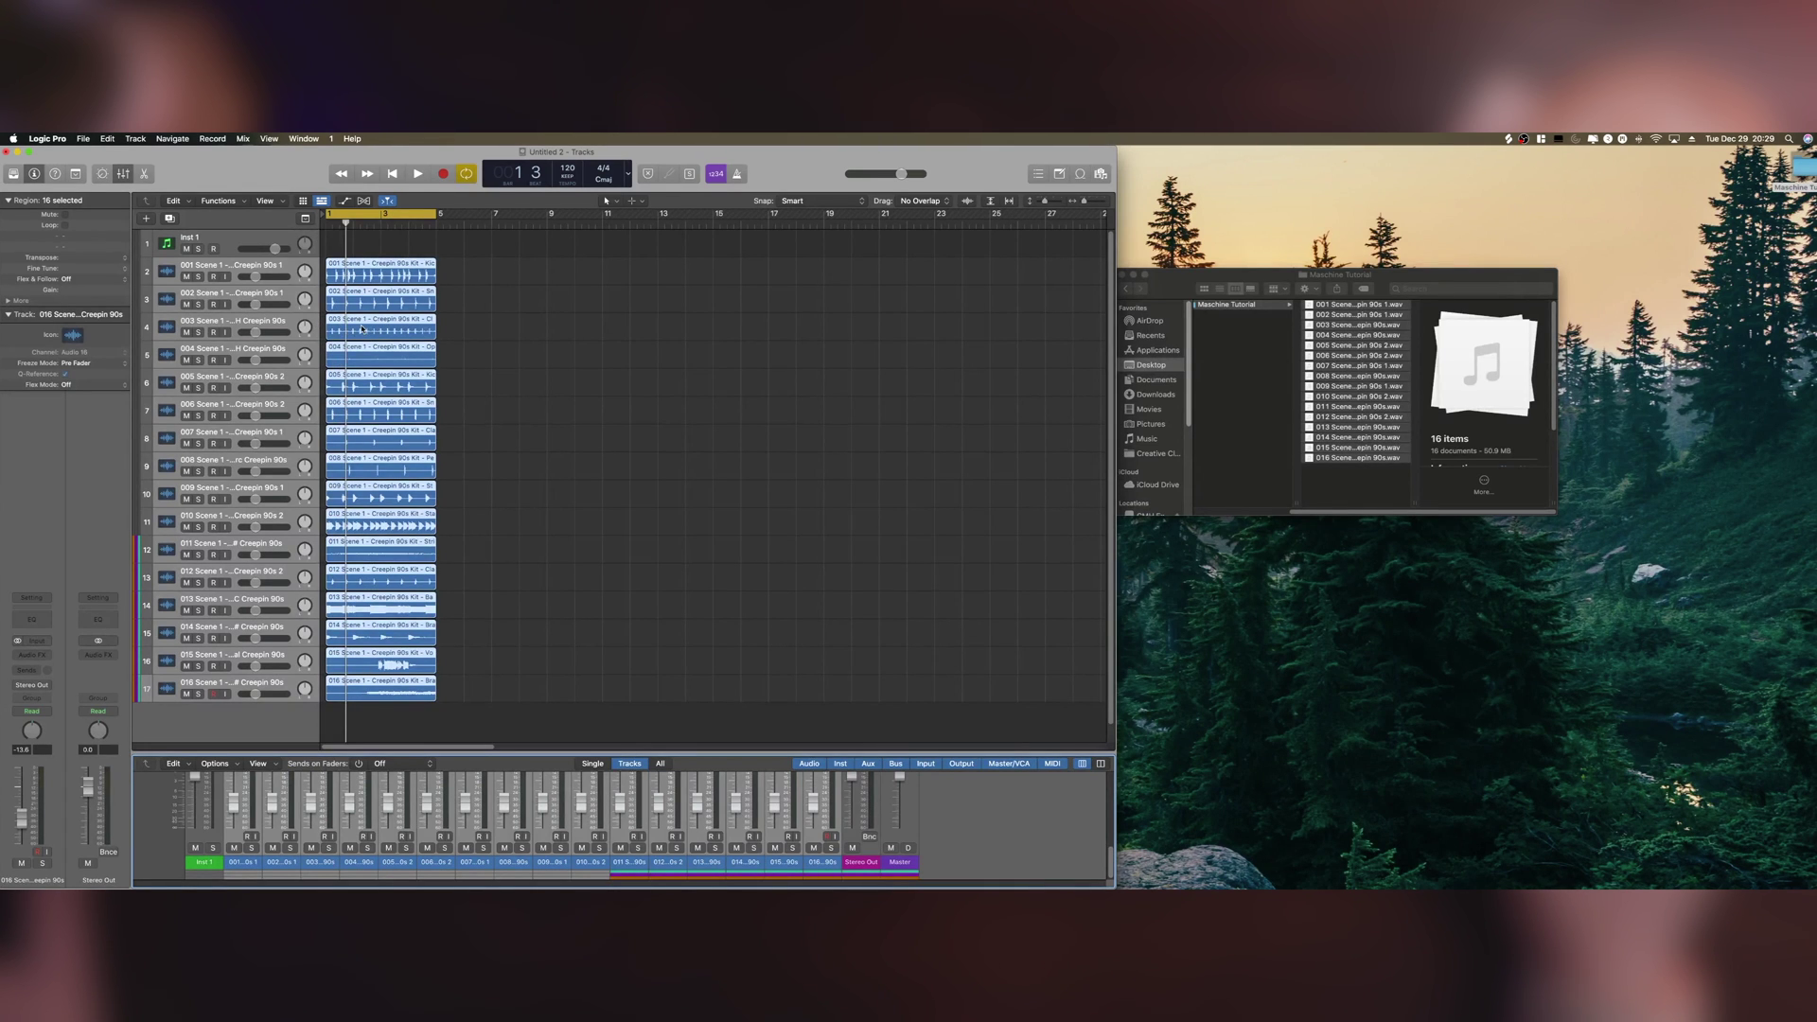
key(space)
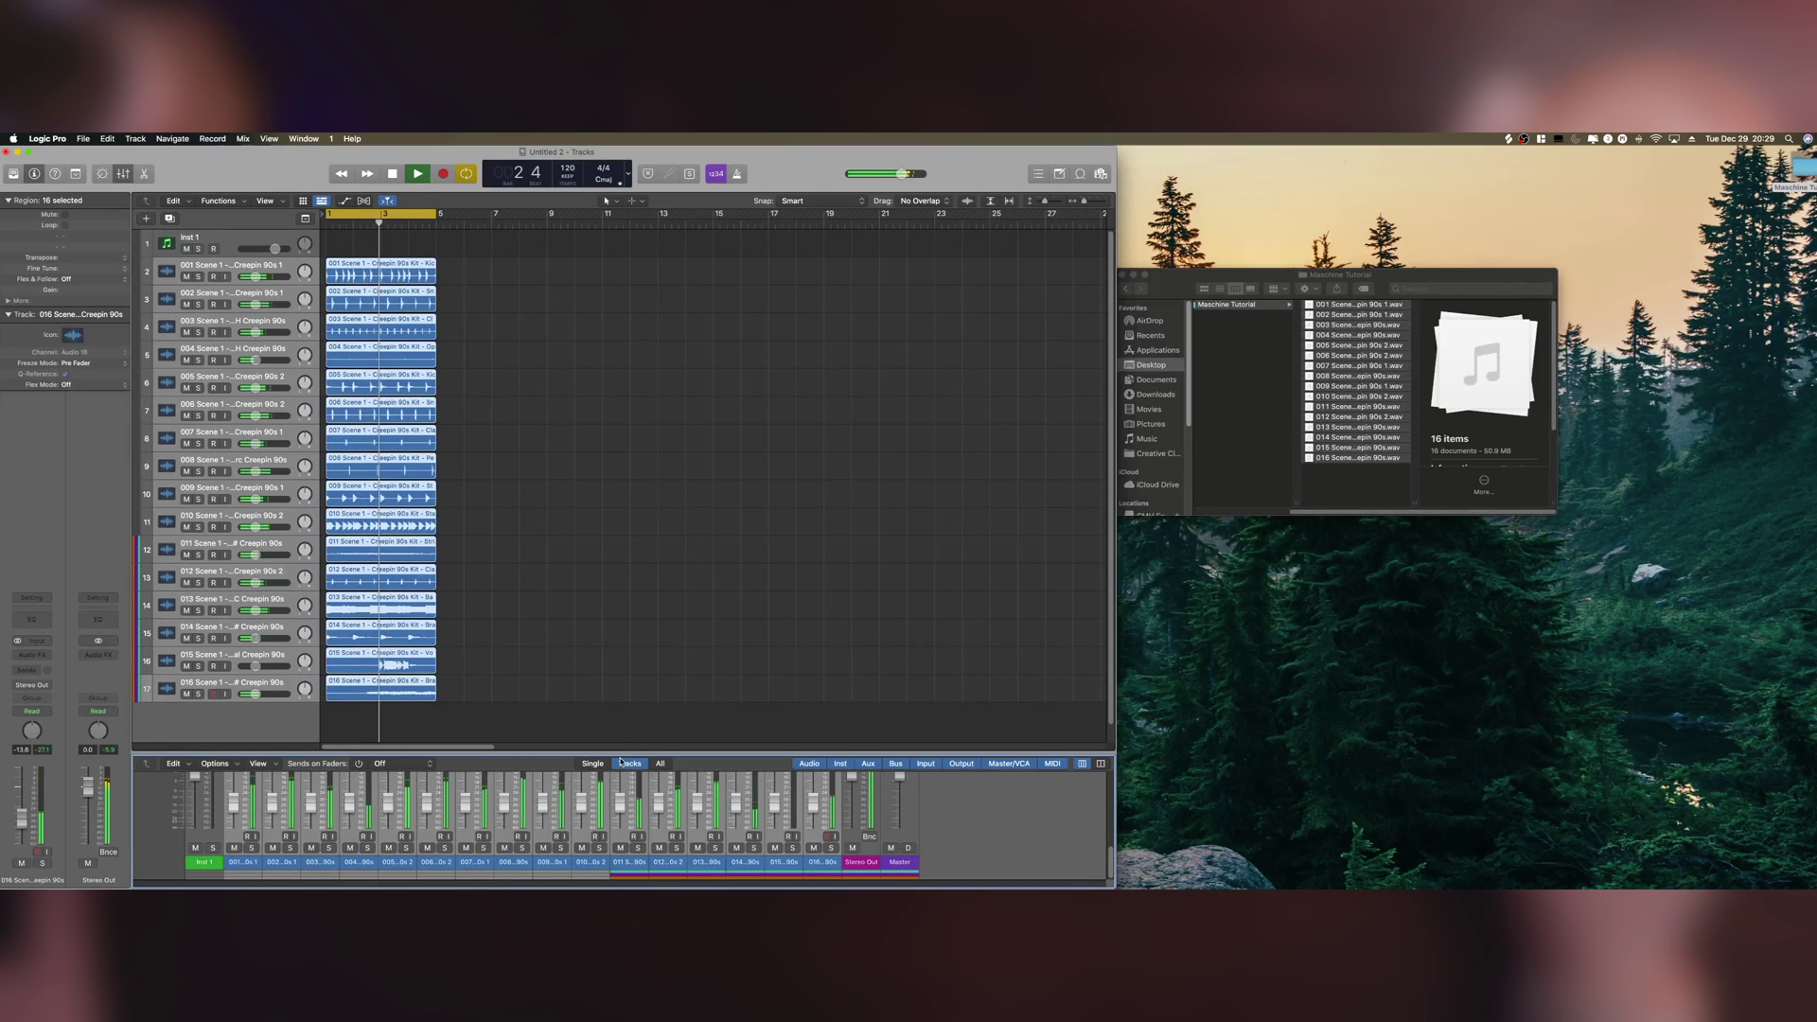
drag(621, 757, 624, 545)
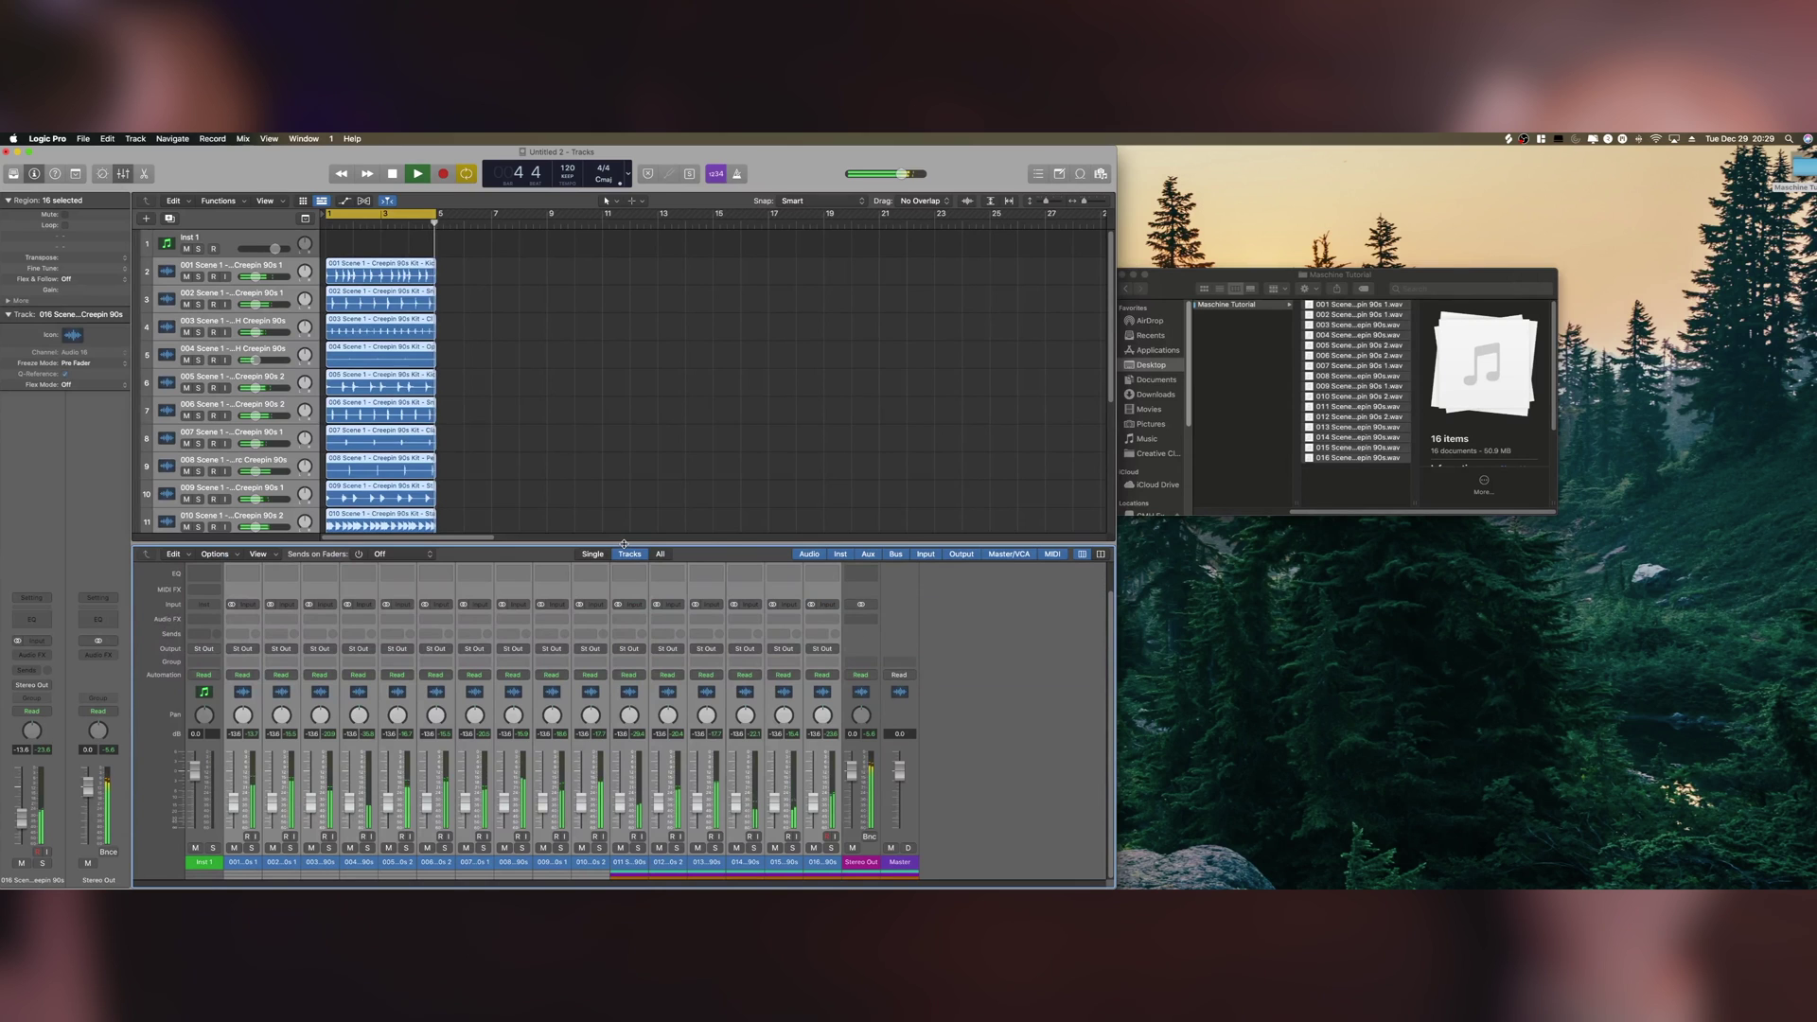
key(space)
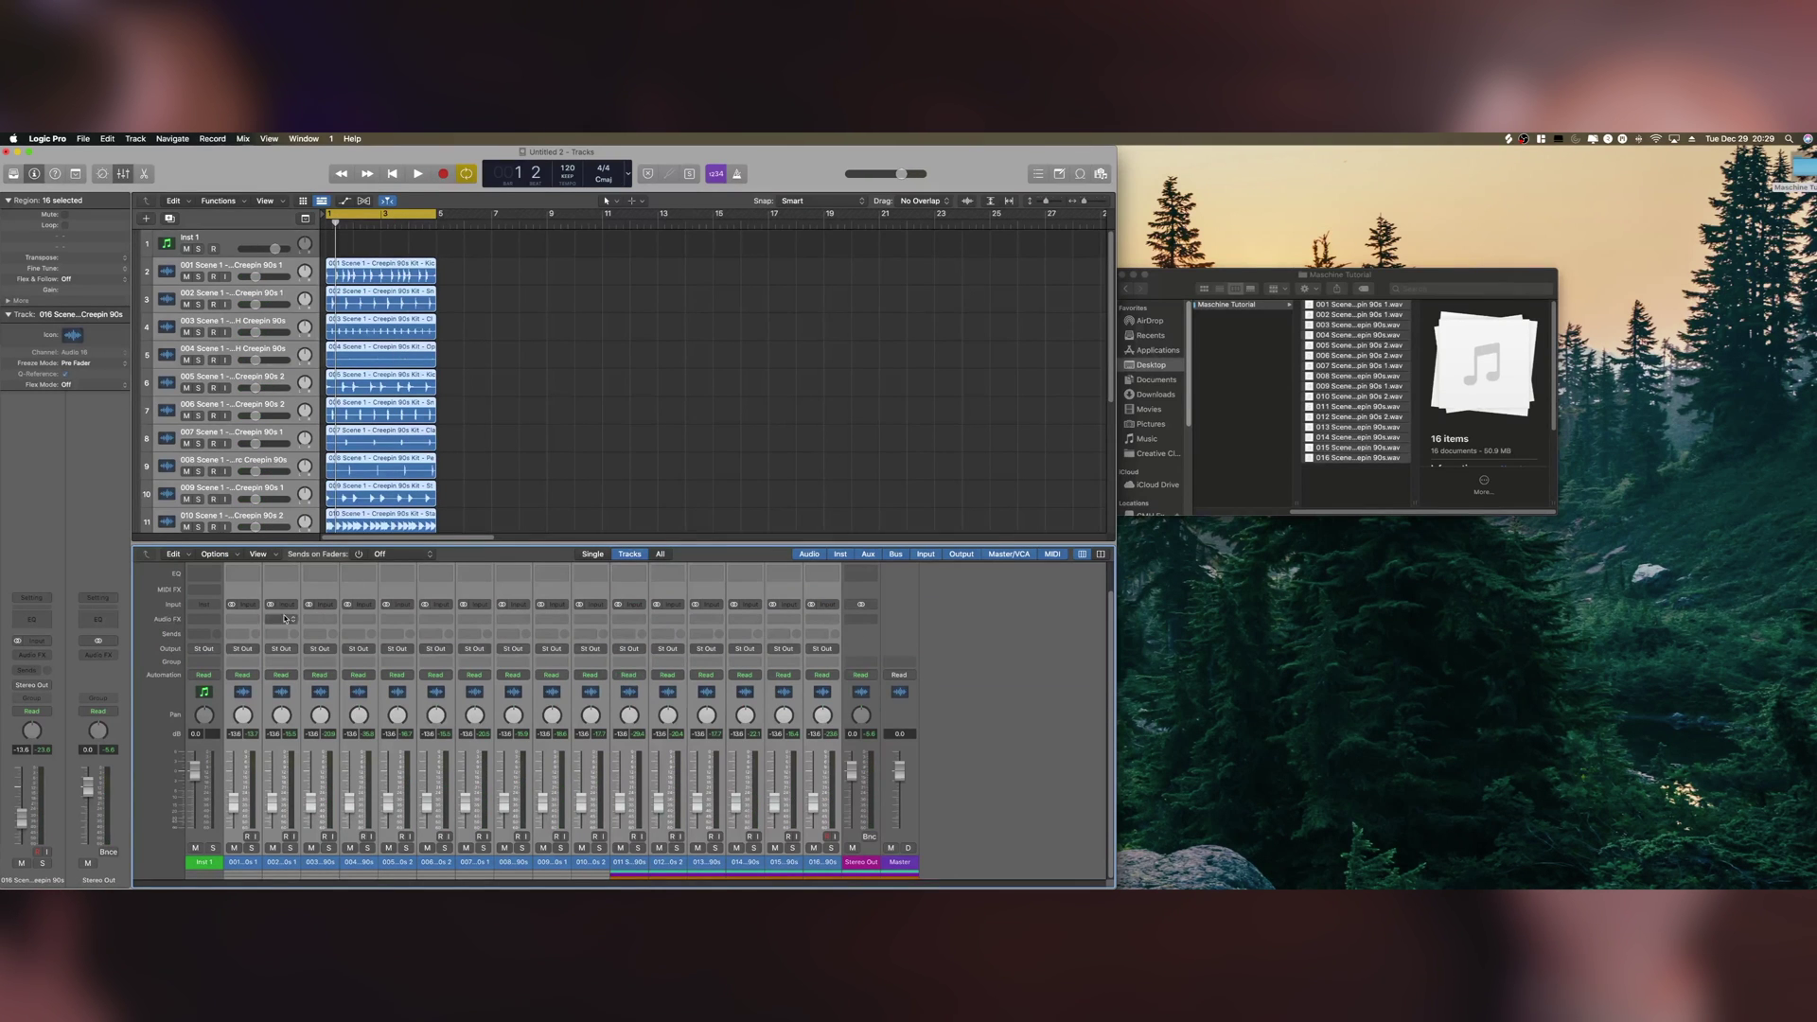